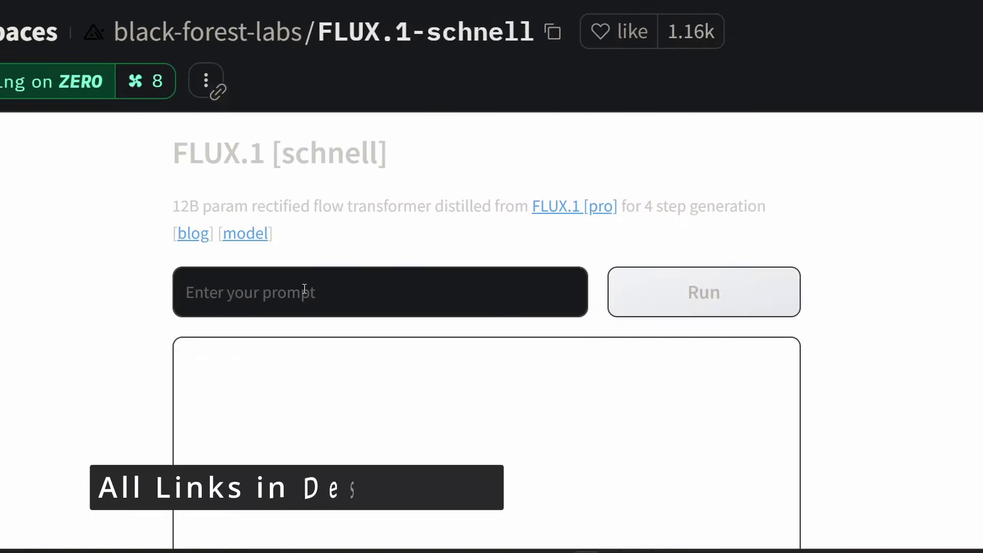
# - Generate a FLUX.1 schnell image from a prompt of a ninja leaping between New York buildings
pyautogui.scroll(-2, 324, 270)
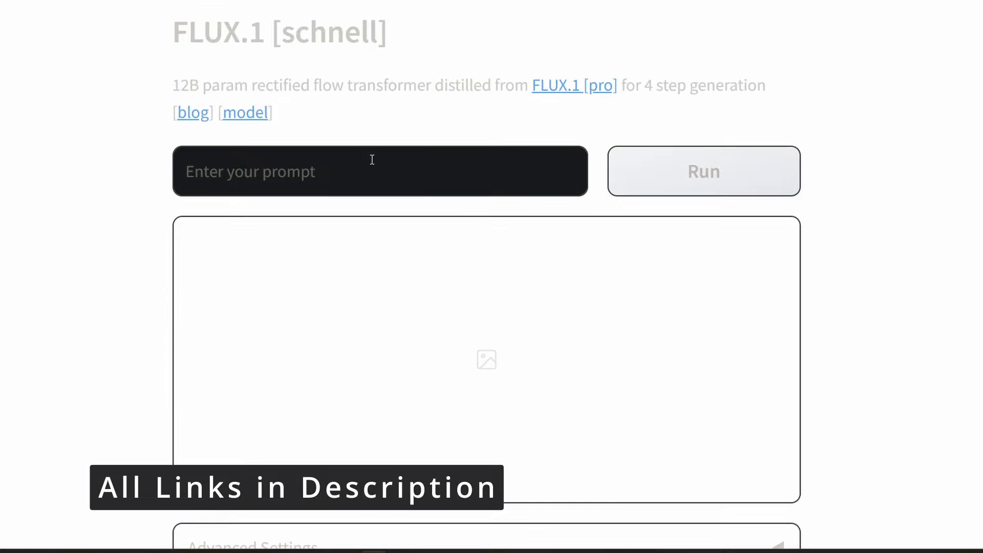
pyautogui.scroll(-3, 483, 75)
pyautogui.scroll(1, 468, 140)
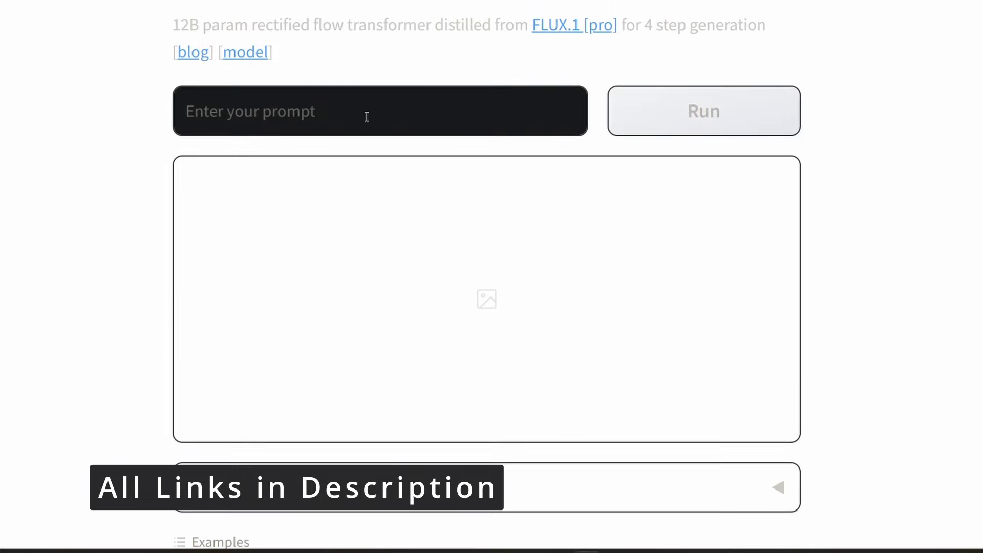
pyautogui.click(291, 112)
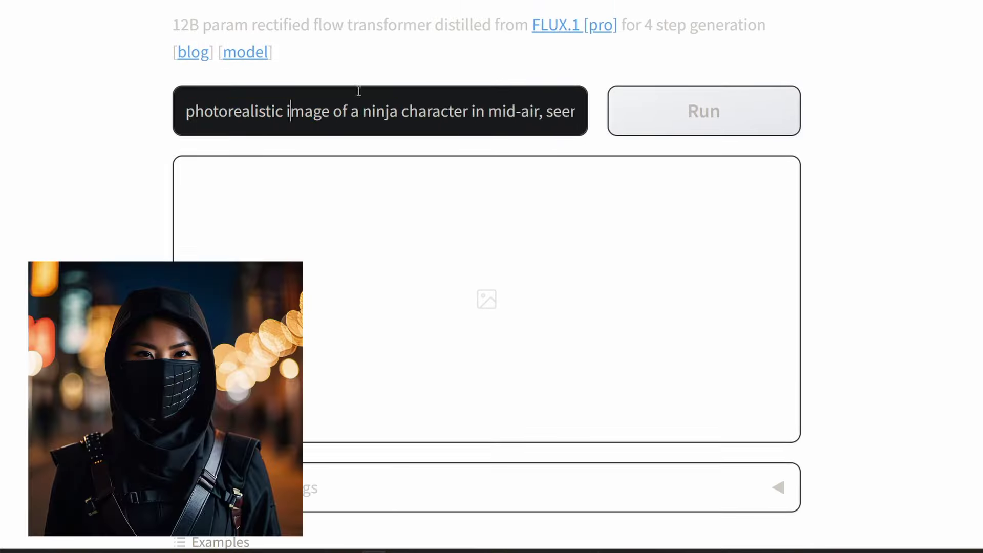
pyautogui.press('Right')
pyautogui.press('Right')
pyautogui.press('Right')
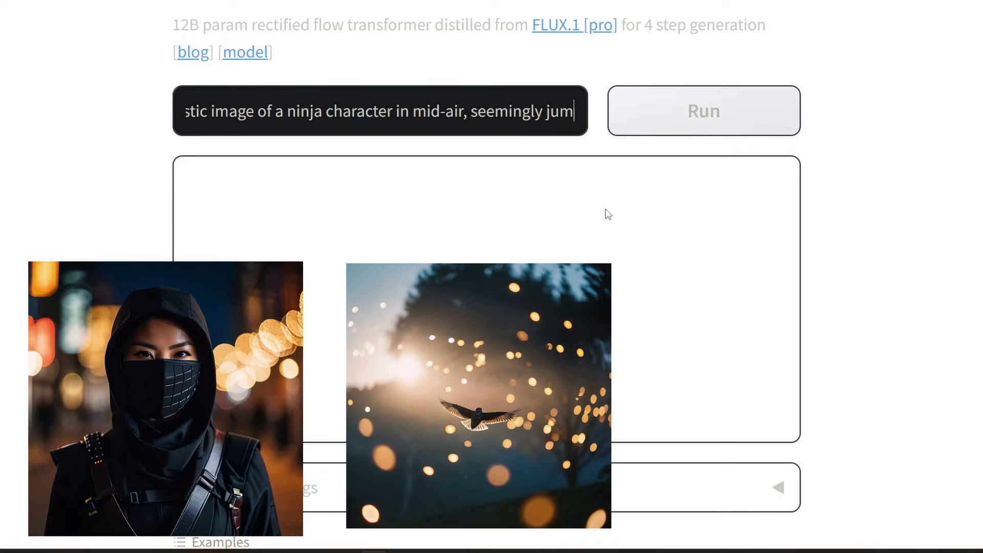
pyautogui.press('Right')
pyautogui.press('Right')
pyautogui.press('Right')
pyautogui.press('Right')
pyautogui.press('Right')
pyautogui.press('Right')
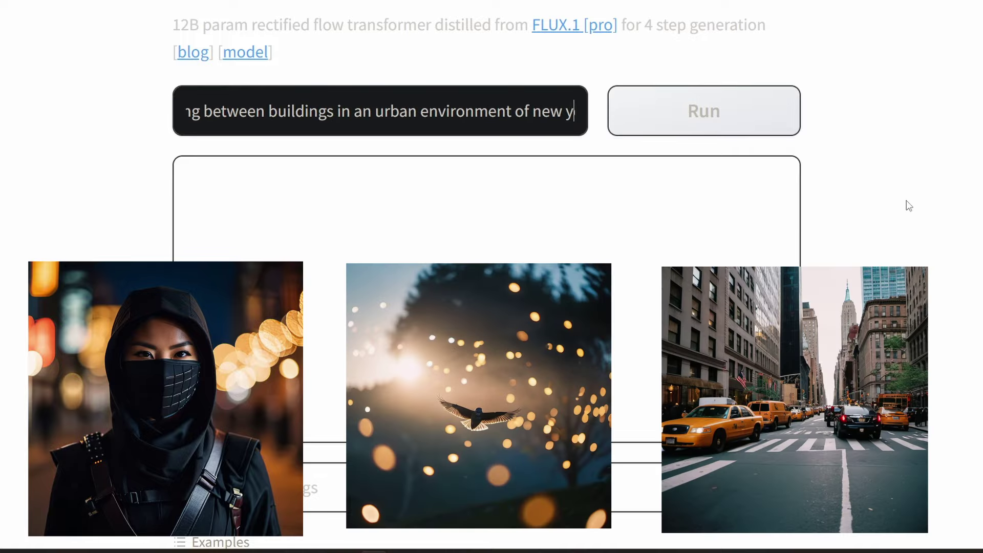
pyautogui.press('Right')
pyautogui.press('Right')
pyautogui.press('Right')
pyautogui.press('Return')
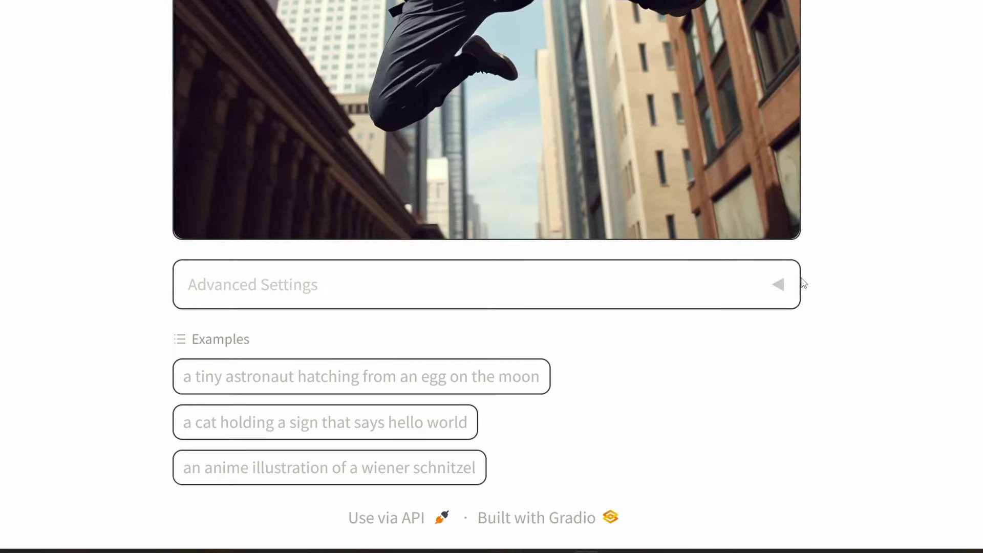
# - Expand the Advanced Settings for seed, size and steps, then load the FLUX.1-dev Space instead
pyautogui.click(774, 294)
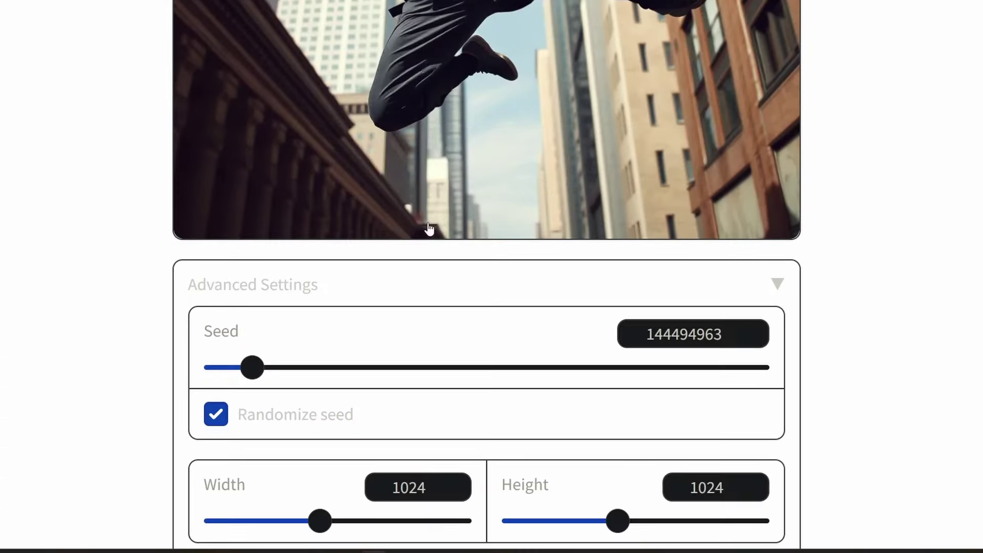
pyautogui.scroll(-4, 429, 229)
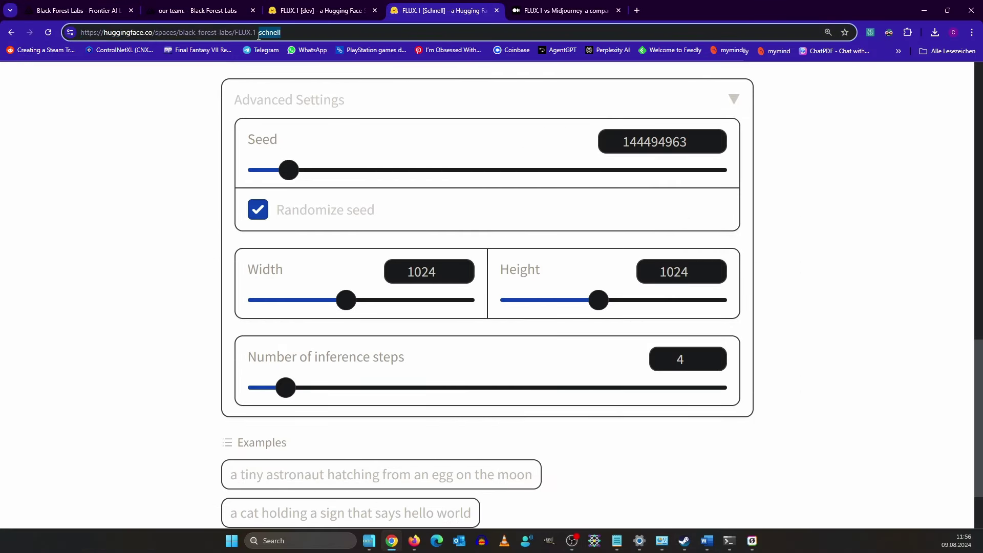
pyautogui.write('dev')
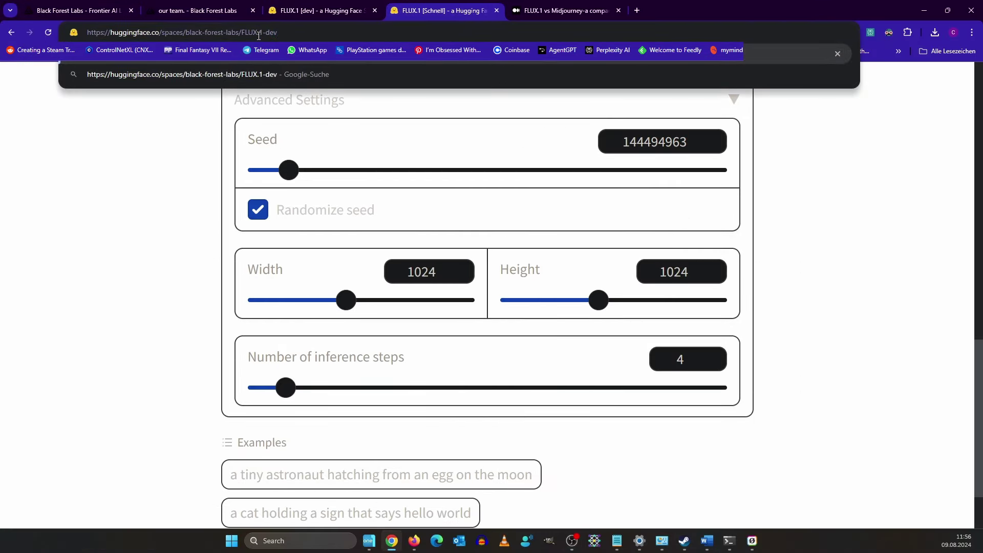
pyautogui.press('Return')
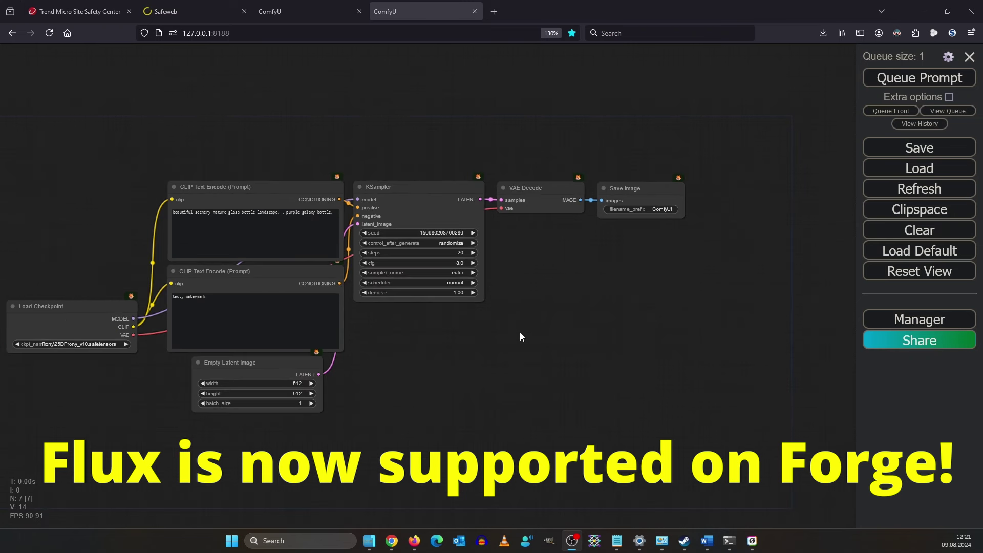
# - Go from the FLUX.1-schnell file list to Black Forest Labs' organisation page and its Models list
pyautogui.scroll(2, 658, 310)
pyautogui.scroll(3, 545, 387)
pyautogui.moveTo(544, 387); pyautogui.dragTo(661, 302)
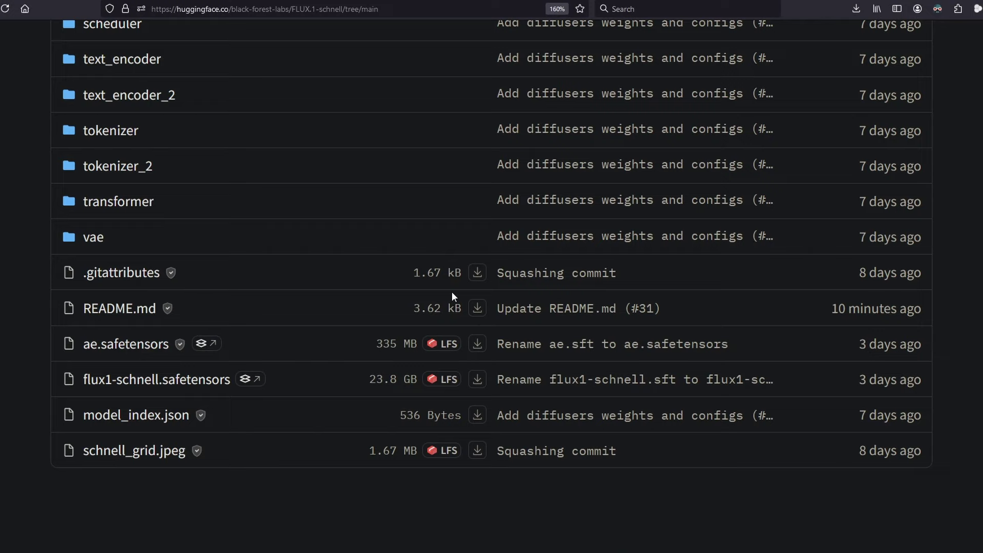
pyautogui.scroll(5, 471, 259)
pyautogui.scroll(1, 474, 257)
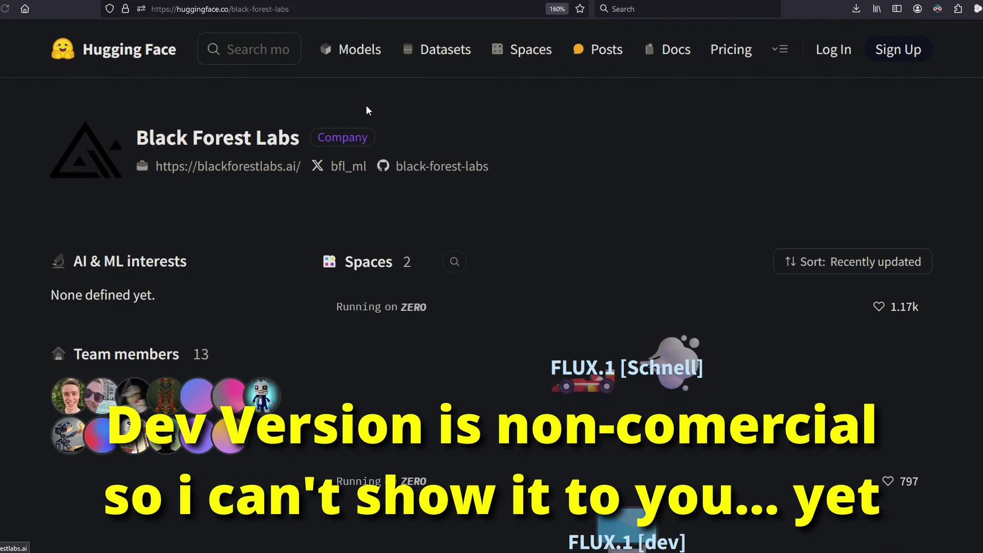
pyautogui.scroll(-5, 552, 229)
pyautogui.scroll(-2, 438, 389)
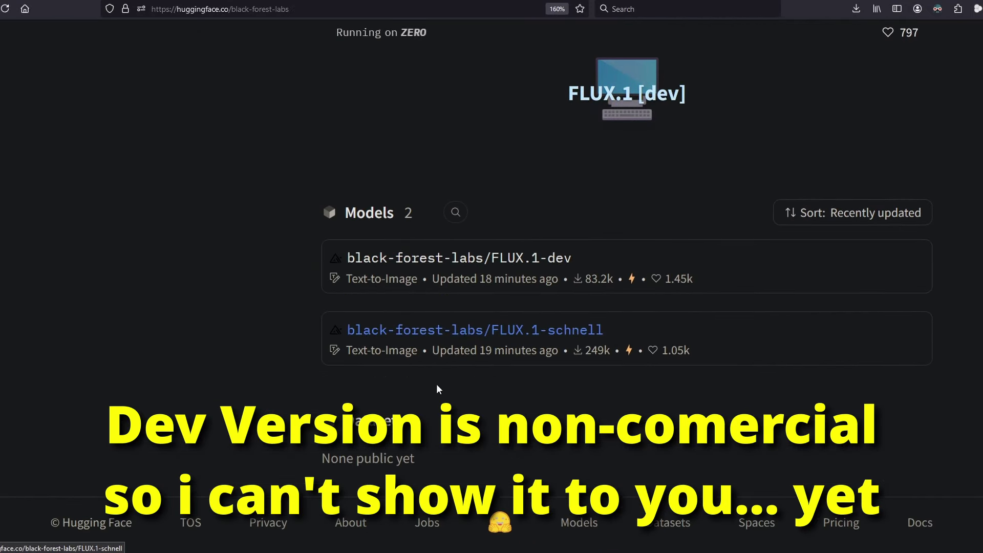
# - Open the FLUX.1-dev model page and scroll through its gated model card
pyautogui.click(520, 258)
pyautogui.scroll(-1, 246, 195)
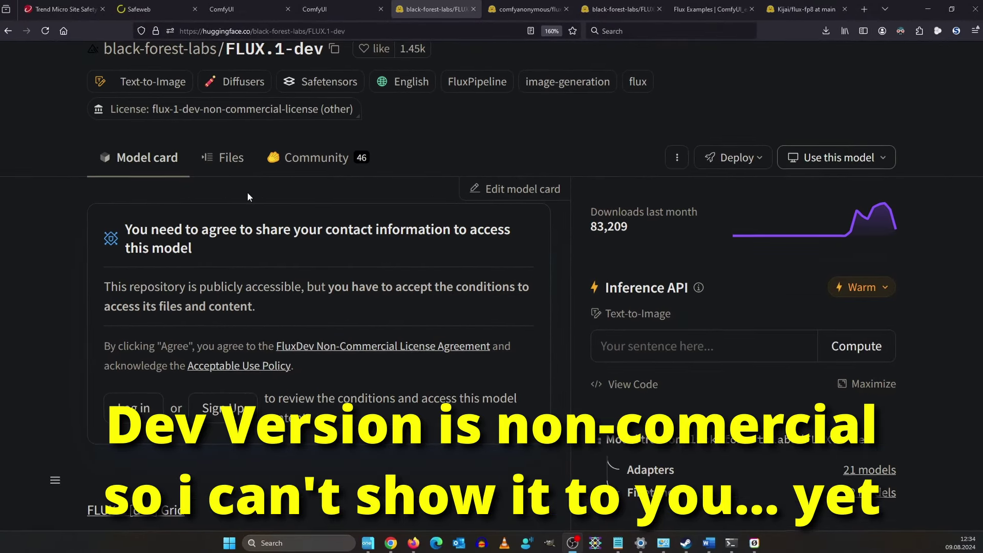
pyautogui.scroll(-2, 262, 254)
pyautogui.scroll(-2, 266, 190)
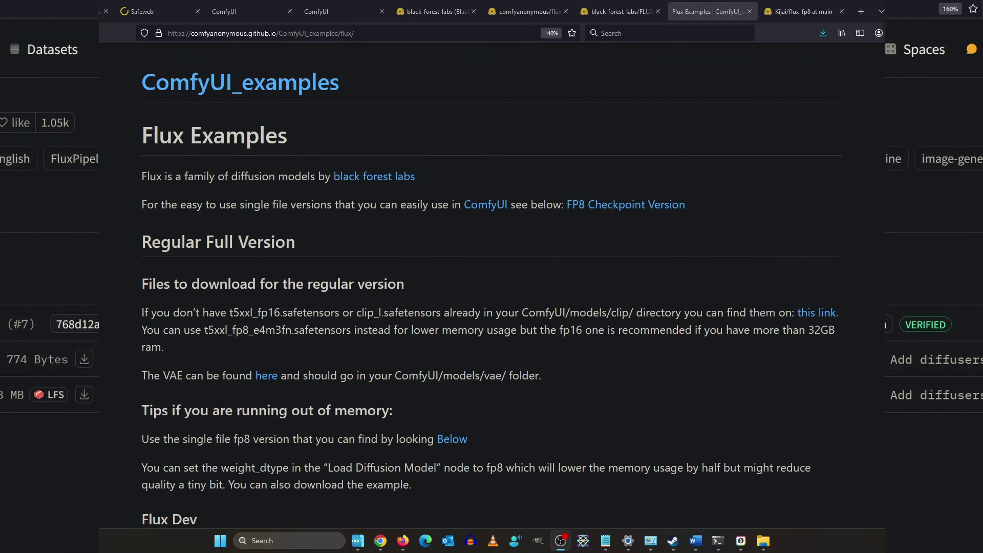
# - Save the Flux Schnell galaxy-bottle example image from the Flux Examples page to disk
pyautogui.scroll(-3, 551, 335)
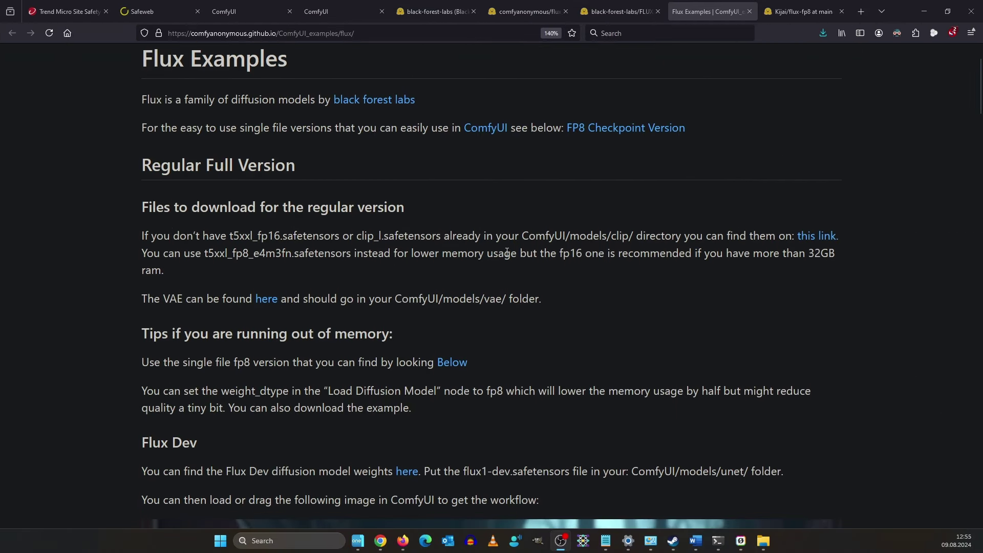
pyautogui.scroll(-3, 670, 190)
pyautogui.scroll(-3, 728, 109)
pyautogui.scroll(-3, 751, 97)
pyautogui.scroll(-5, 666, 118)
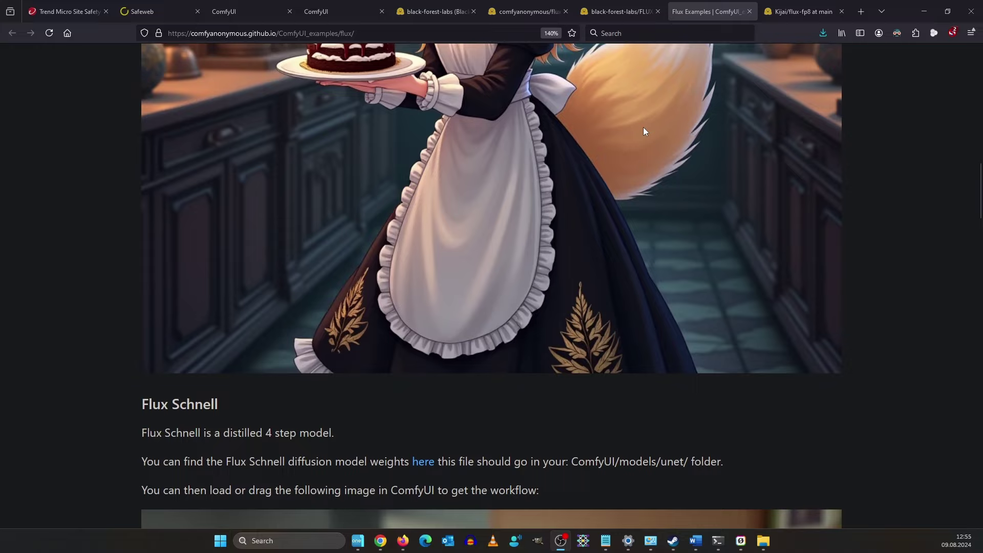
pyautogui.scroll(-6, 650, 107)
pyautogui.rightClick(552, 121)
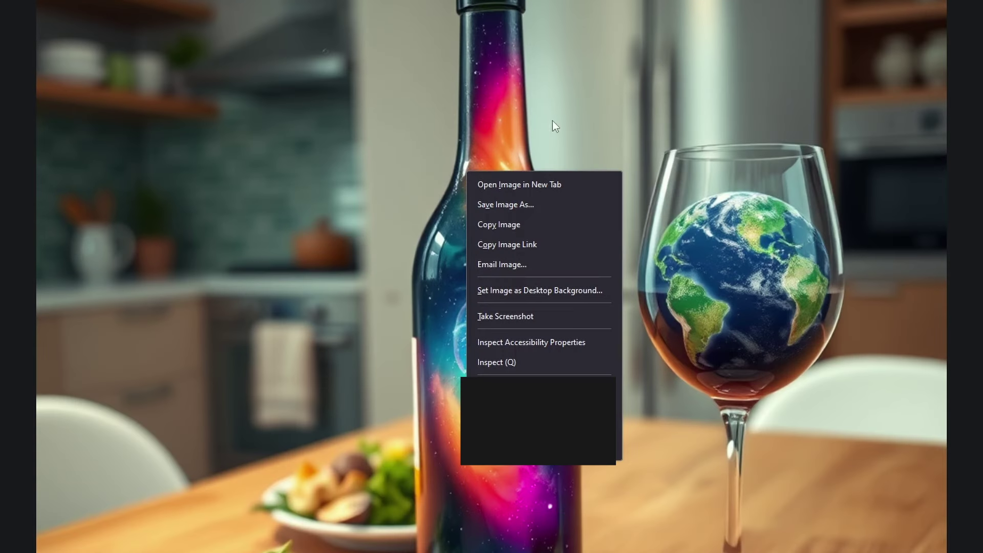
pyautogui.click(492, 207)
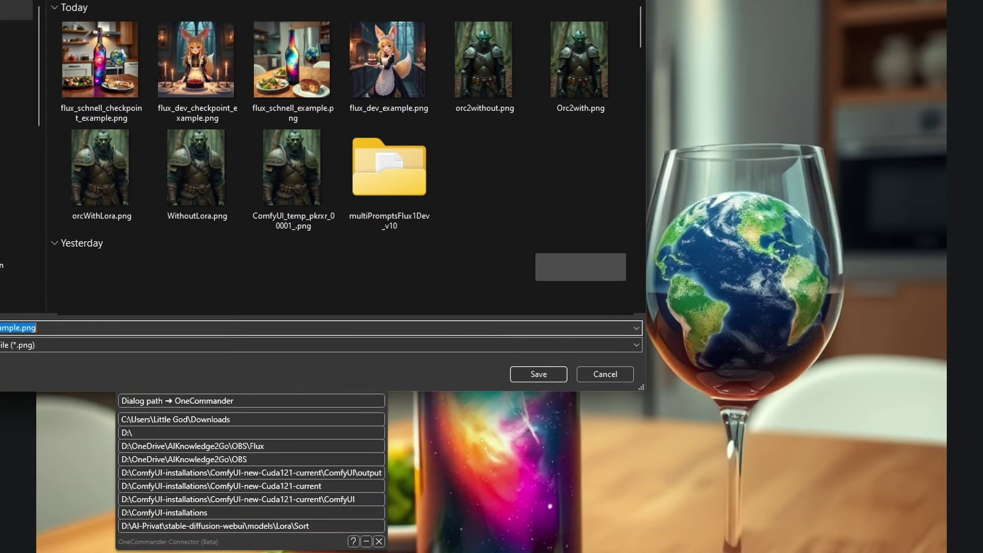
pyautogui.click(629, 370)
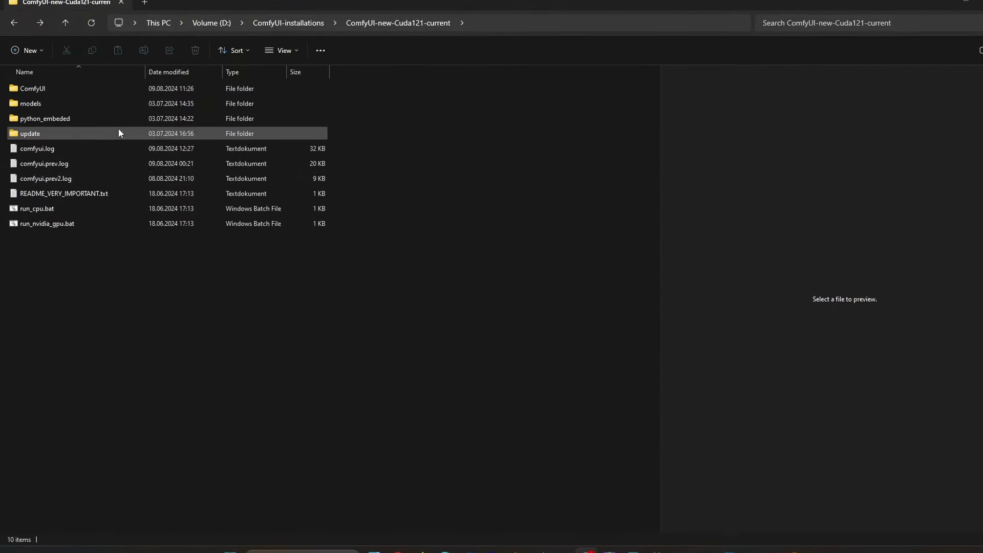
# - Browse into ComfyUI > models and highlight the unet, clip and vae folders in turn
pyautogui.doubleClick(53, 88)
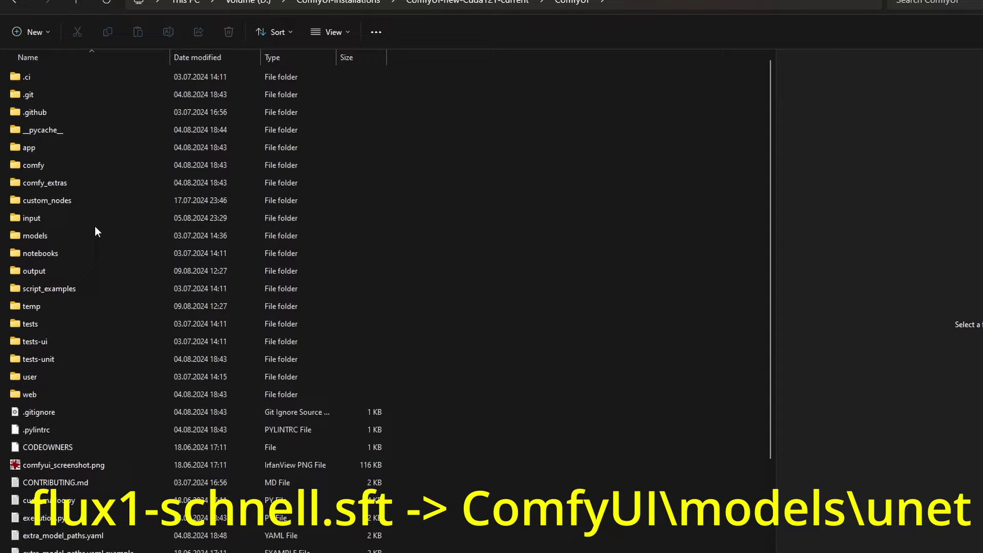
pyautogui.doubleClick(81, 236)
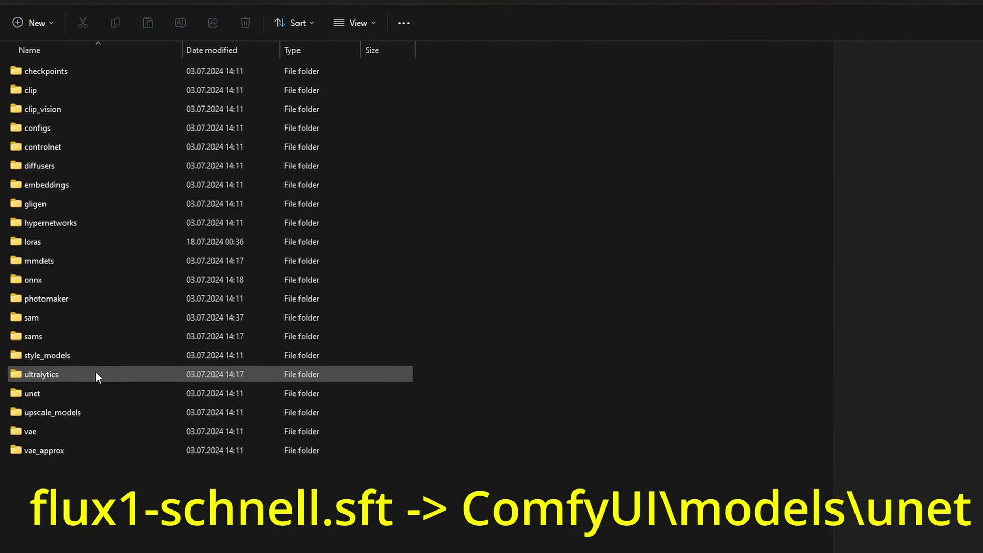
pyautogui.click(51, 394)
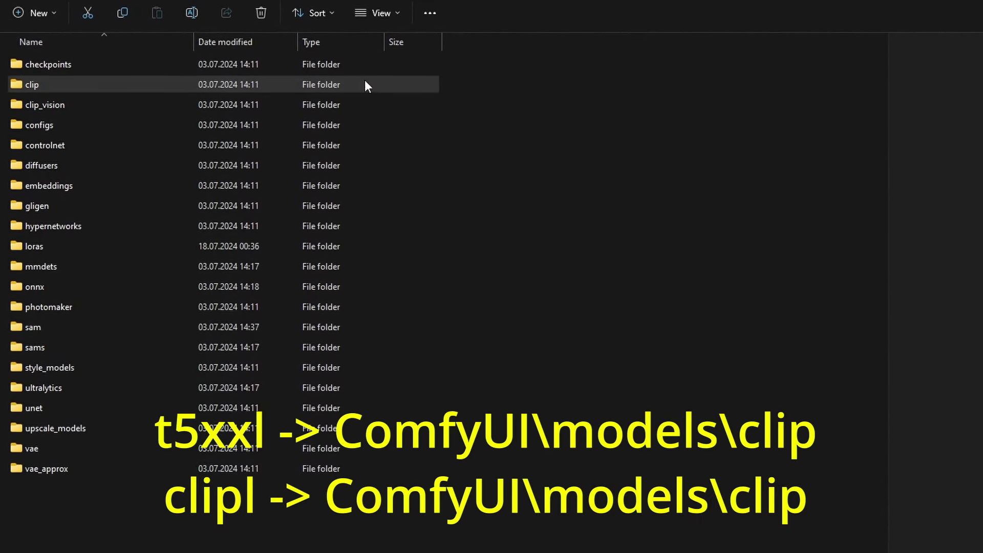
pyautogui.click(90, 105)
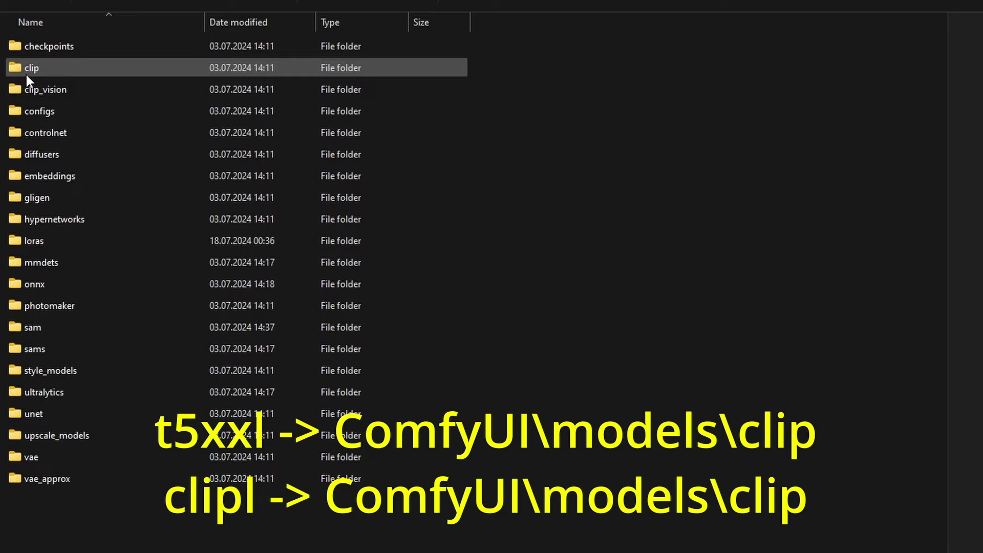
pyautogui.click(41, 71)
pyautogui.click(40, 79)
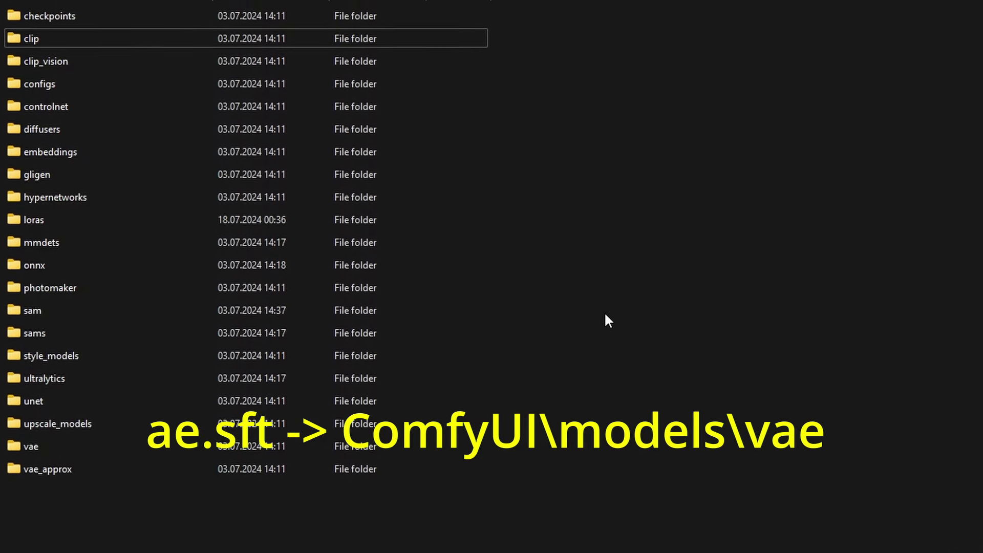
pyautogui.click(46, 392)
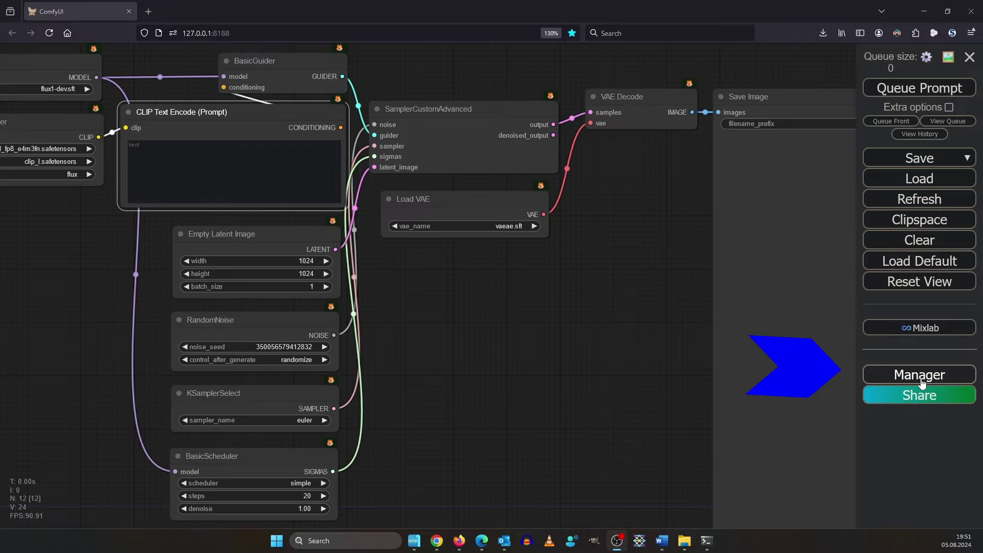
# - Run Update All from the ComfyUI Manager and watch the update log in the console
pyautogui.click(922, 383)
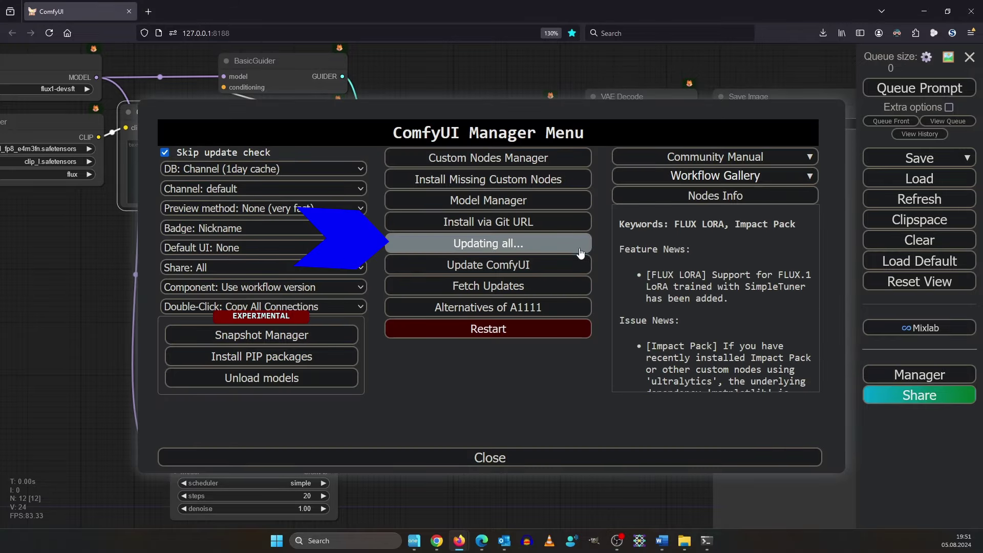
pyautogui.hotkey('alt', 'Tab')
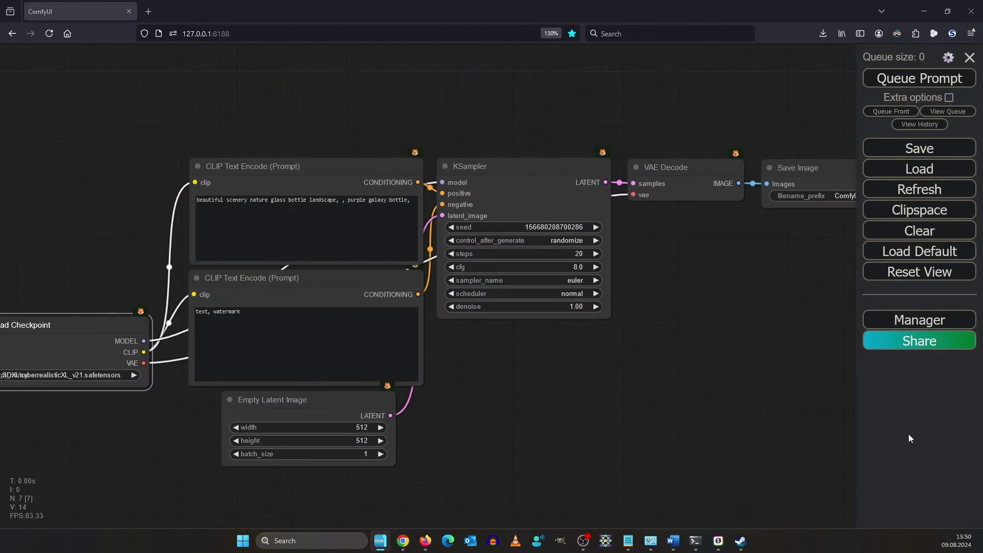
# - Drag the Flux schnell example image onto the canvas to load its workflow
pyautogui.moveTo(679, 459); pyautogui.dragTo(625, 394)
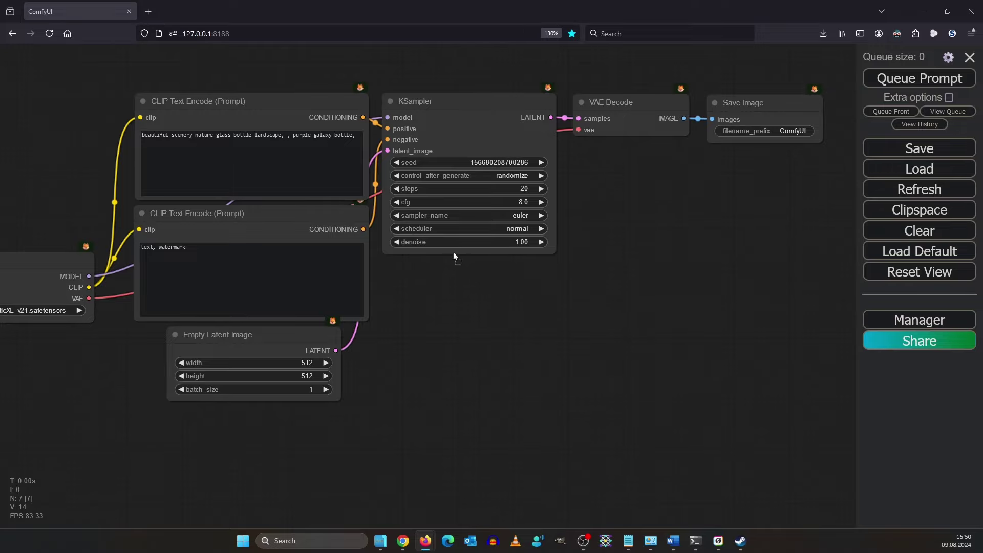
pyautogui.moveTo(432, 280); pyautogui.dragTo(509, 349)
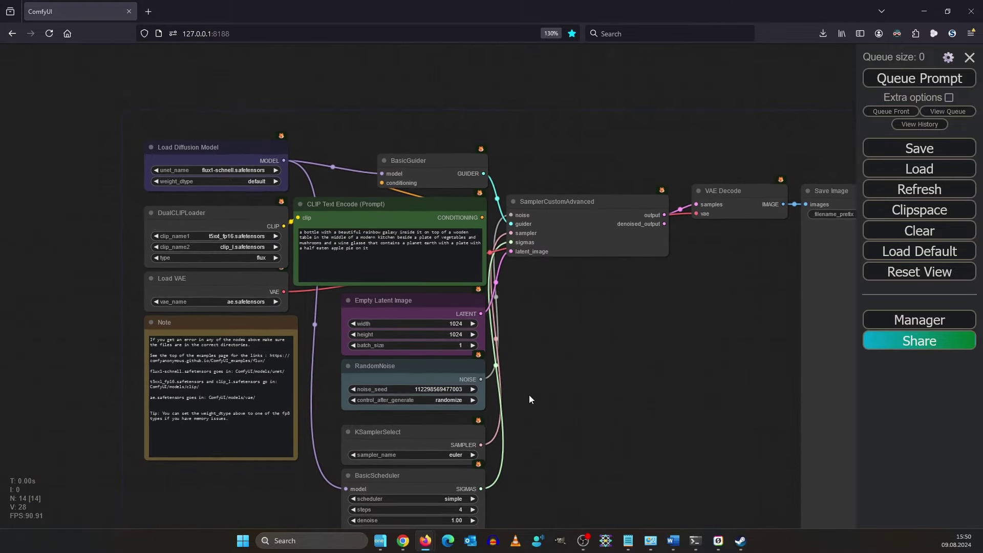
pyautogui.moveTo(529, 395)
pyautogui.mouseDown()
pyautogui.moveTo(471, 298)
pyautogui.moveTo(578, 391)
pyautogui.moveTo(647, 432)
pyautogui.mouseUp()
# - Zoom in on the Load Diffusion Model node loading flux1-schnell
pyautogui.scroll(8, 393, 148)
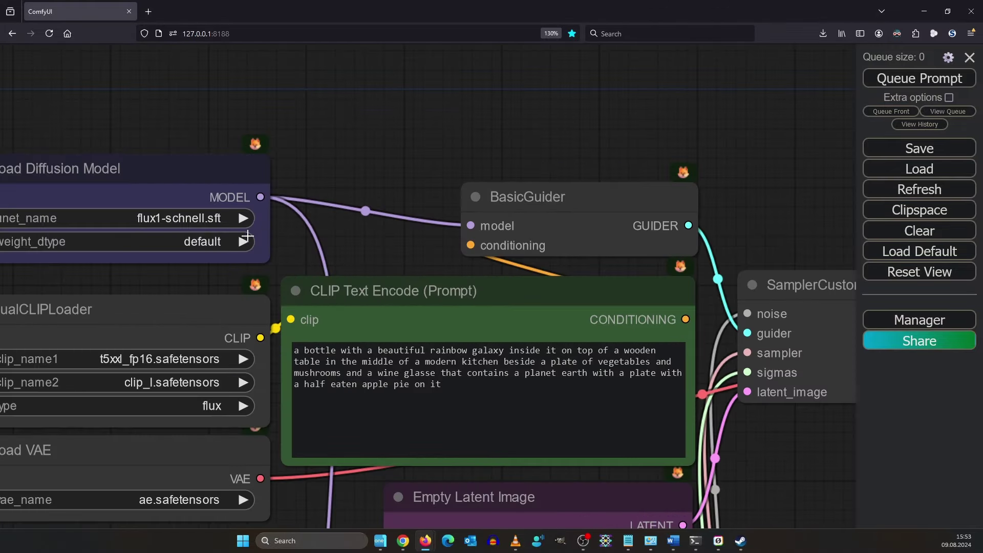
pyautogui.moveTo(260, 226); pyautogui.dragTo(454, 244)
pyautogui.scroll(3, 453, 244)
pyautogui.scroll(1, 589, 240)
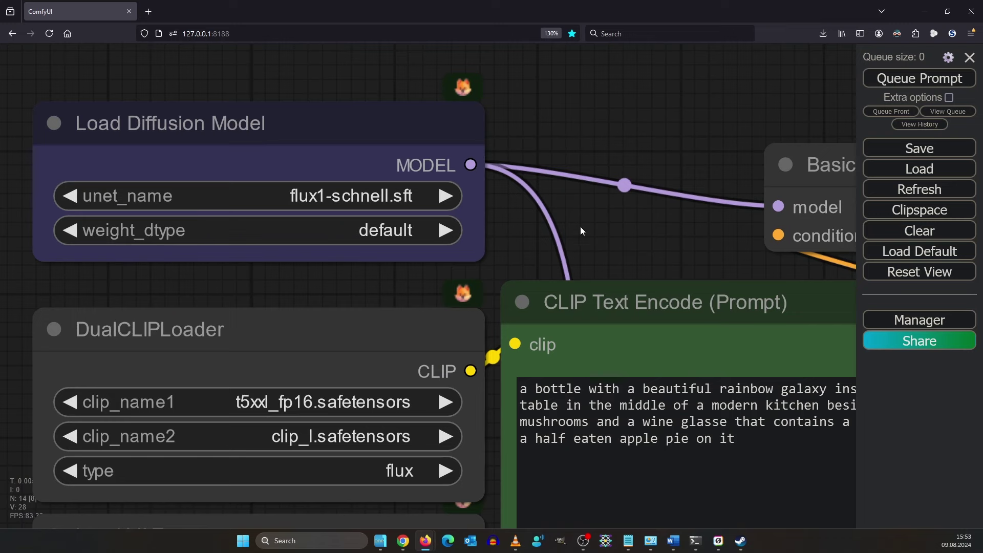
pyautogui.moveTo(581, 230); pyautogui.dragTo(673, 201)
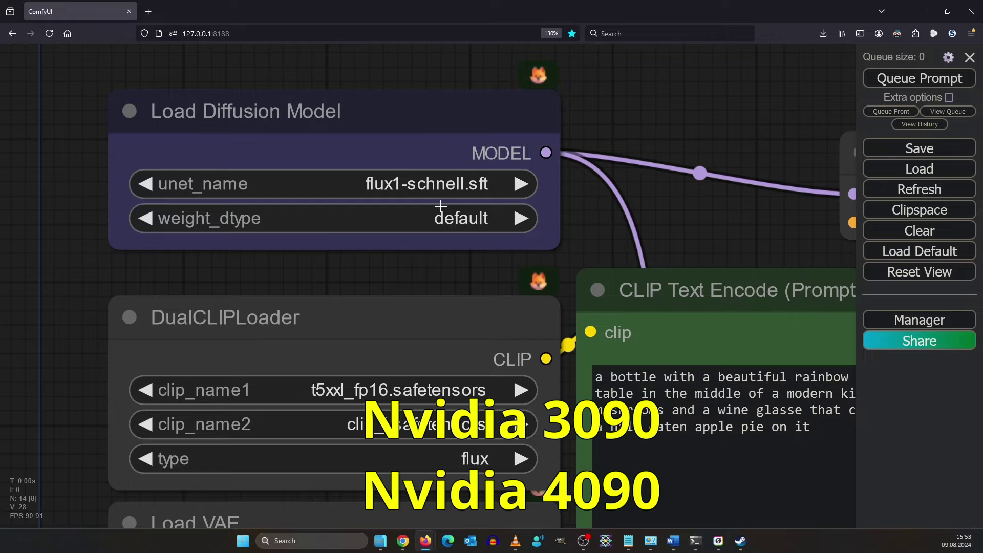
# - Bring the loader nodes into view and keep t5xxl_fp16.safetensors as DualCLIPLoader's first text encoder
pyautogui.moveTo(697, 228)
pyautogui.mouseDown()
pyautogui.moveTo(574, 232)
pyautogui.moveTo(625, 195)
pyautogui.moveTo(655, 209)
pyautogui.moveTo(687, 195)
pyautogui.mouseUp()
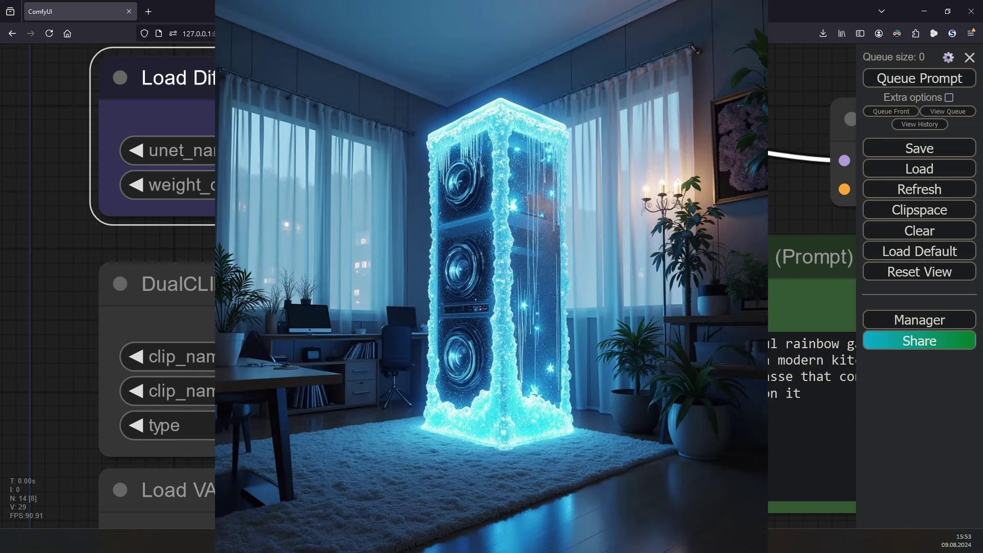
pyautogui.scroll(-3, 702, 207)
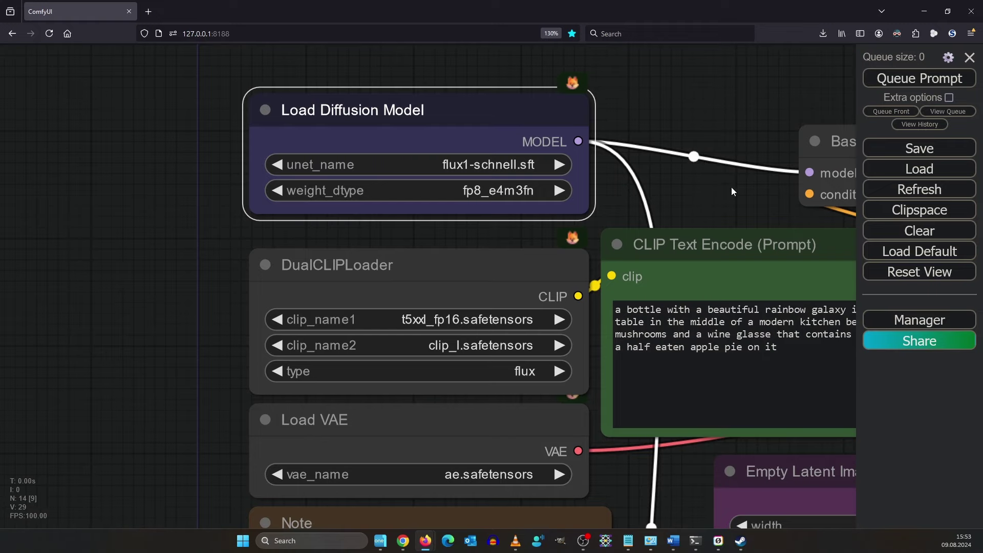
pyautogui.moveTo(731, 192); pyautogui.dragTo(575, 127)
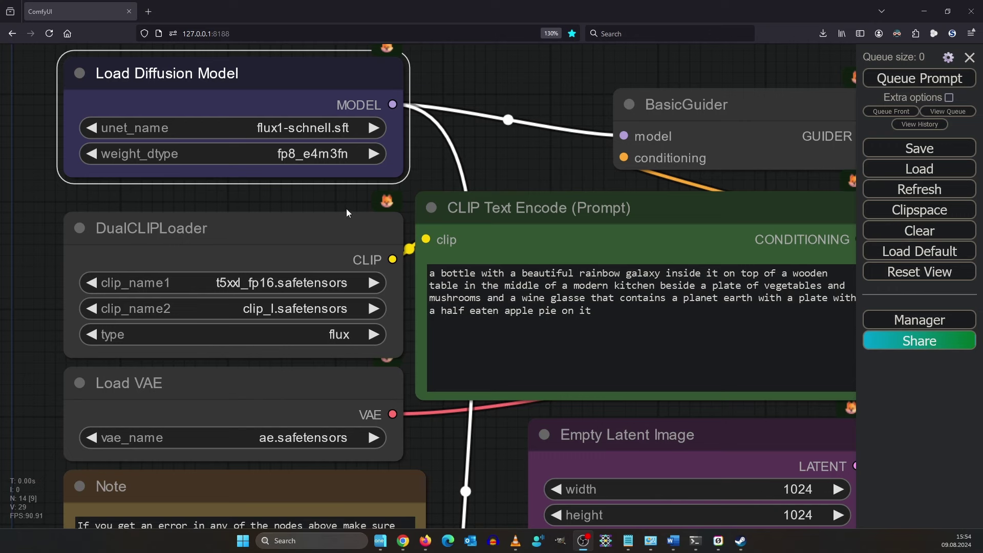
pyautogui.moveTo(494, 440); pyautogui.dragTo(545, 369)
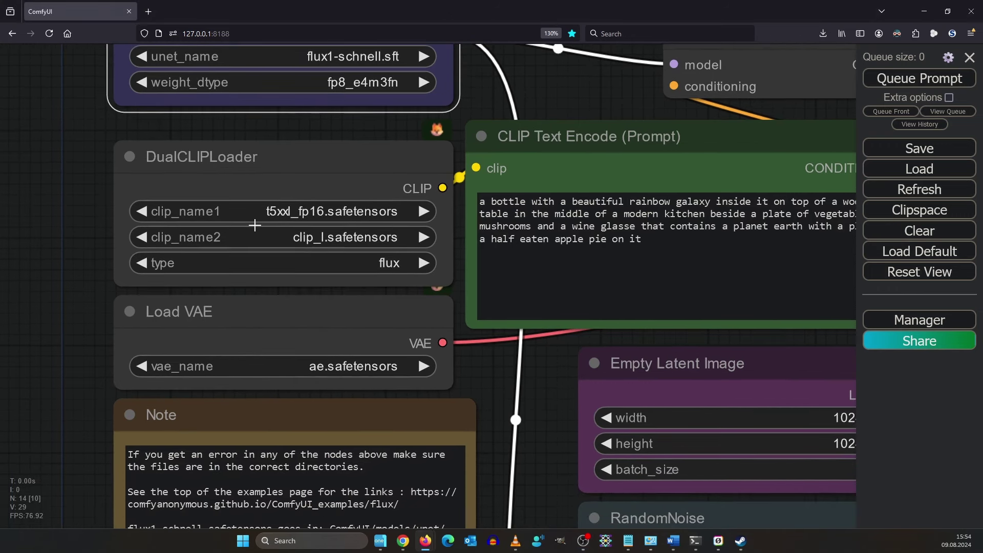
pyautogui.click(281, 215)
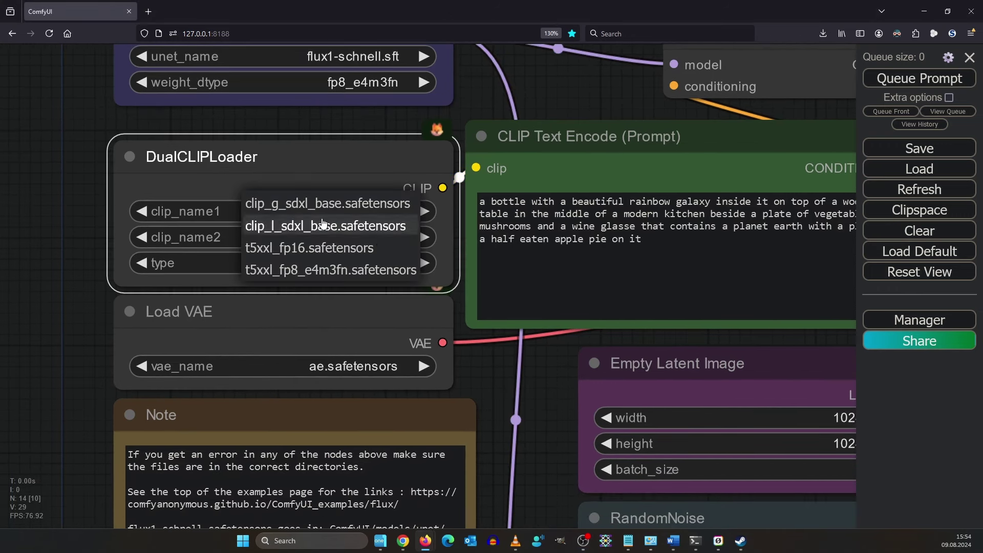
pyautogui.click(376, 251)
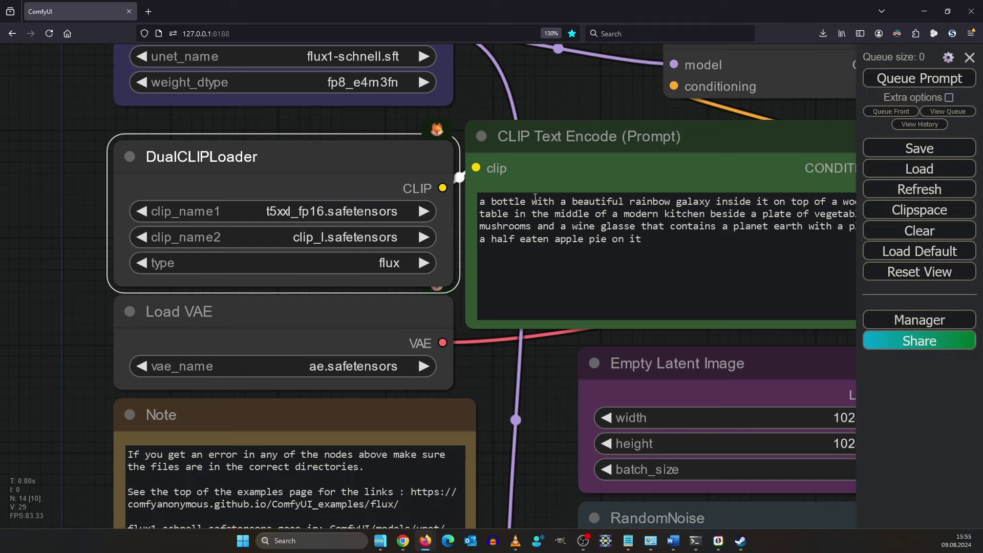
pyautogui.click(353, 235)
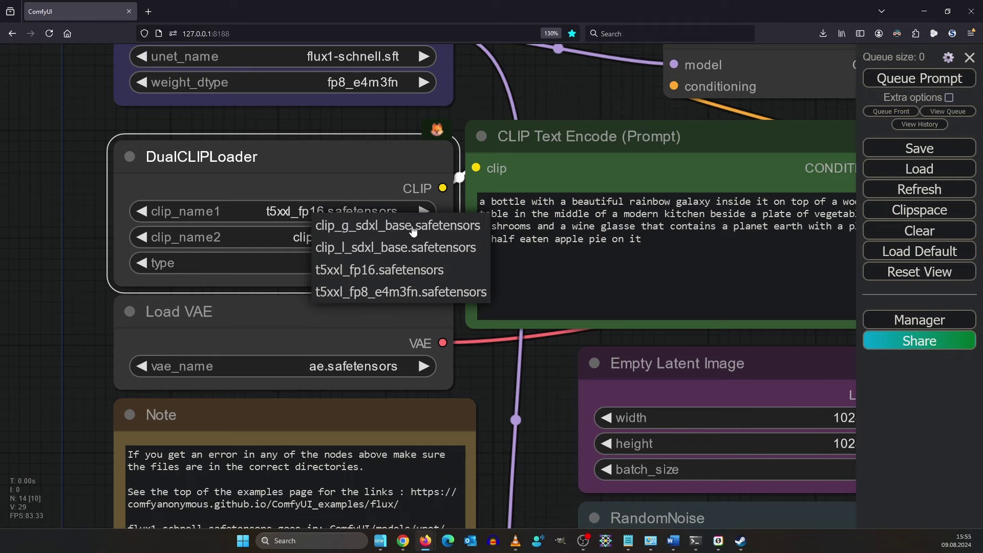
# - Set clip_name2 to clip_l_sdxl_base, queue the prompt, and dismiss the missing-VAE validation error
pyautogui.click(364, 256)
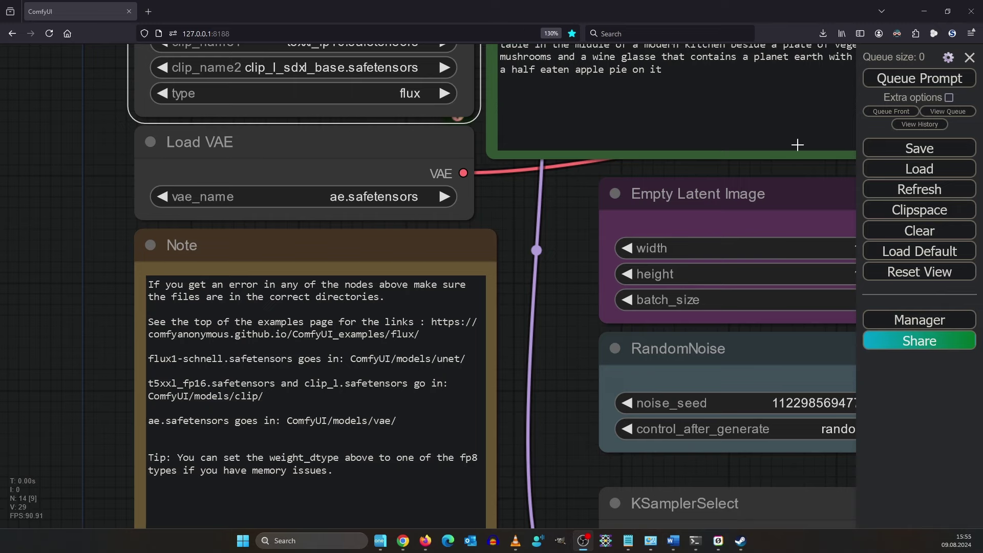
pyautogui.click(921, 79)
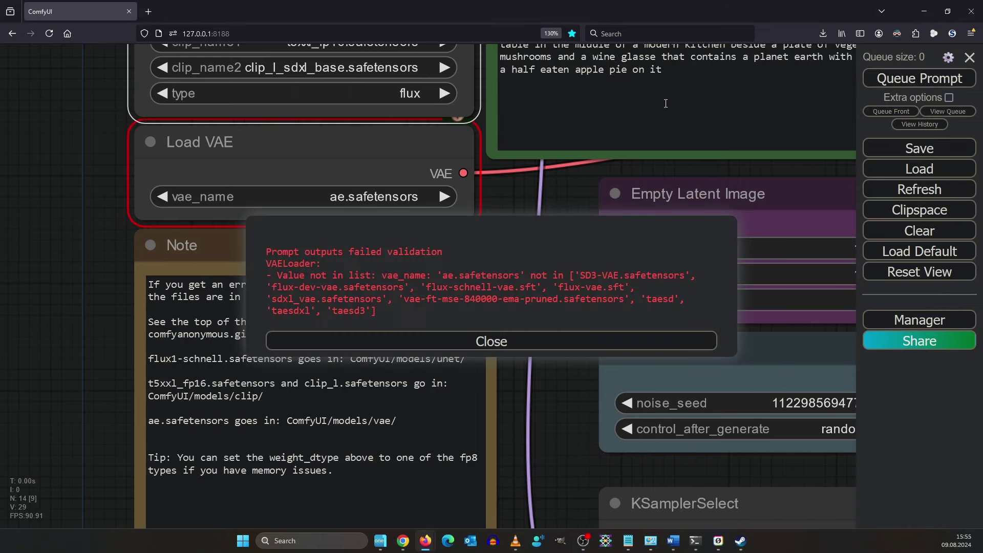
pyautogui.moveTo(386, 277); pyautogui.dragTo(560, 338)
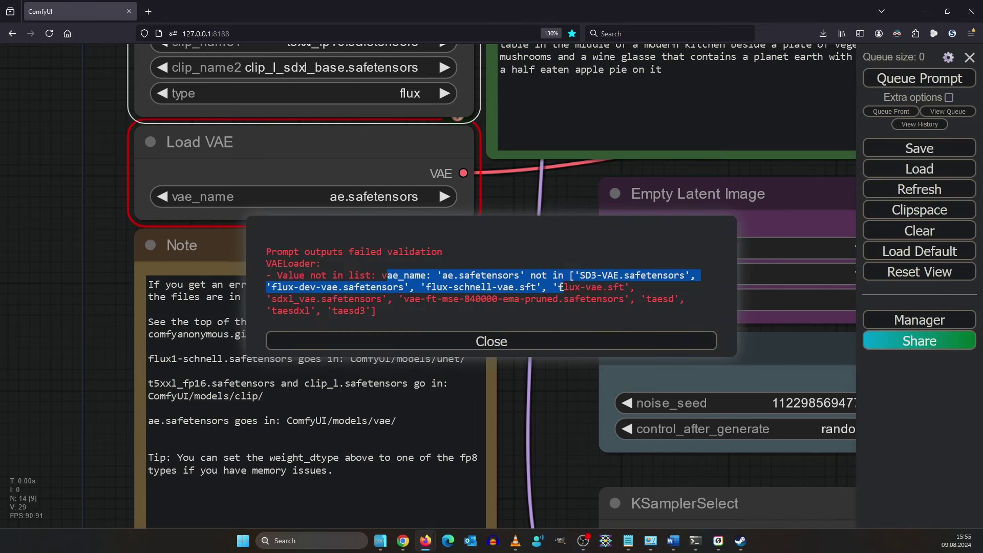
pyautogui.click(552, 340)
# - Switch the Load VAE node's vae_name to flux-schnell-vae.sft
pyautogui.scroll(-2, 542, 230)
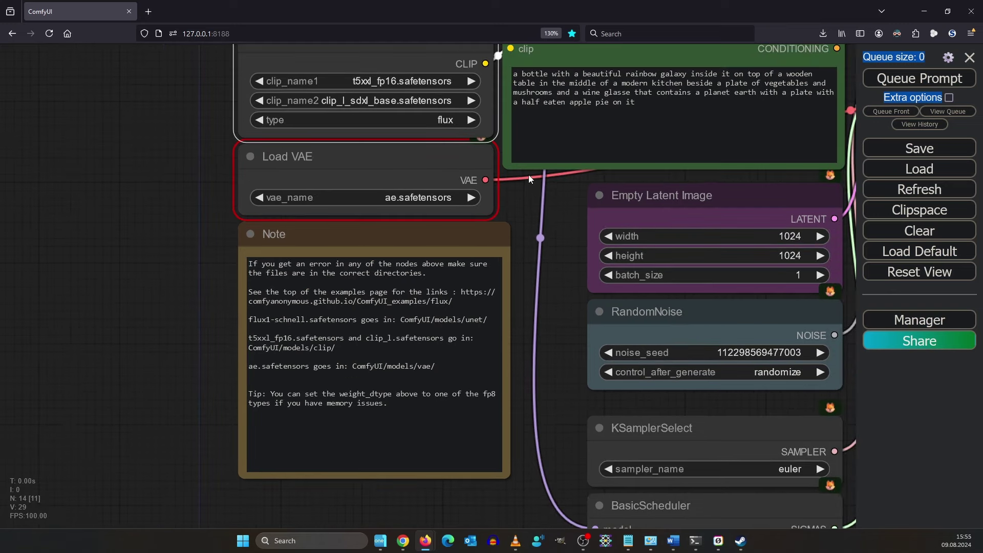
pyautogui.moveTo(528, 174)
pyautogui.mouseDown()
pyautogui.moveTo(546, 256)
pyautogui.moveTo(642, 276)
pyautogui.mouseUp()
pyautogui.scroll(3, 583, 303)
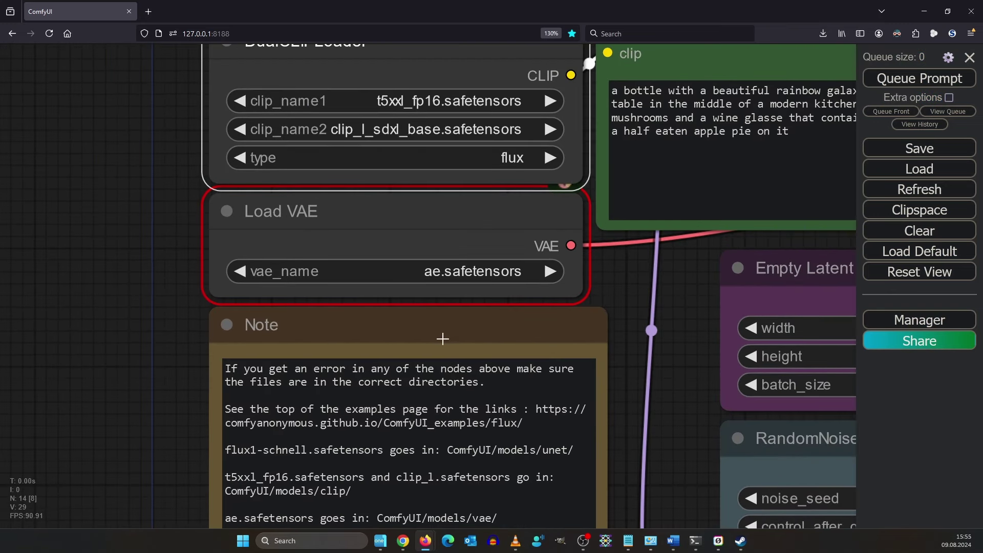
pyautogui.click(439, 273)
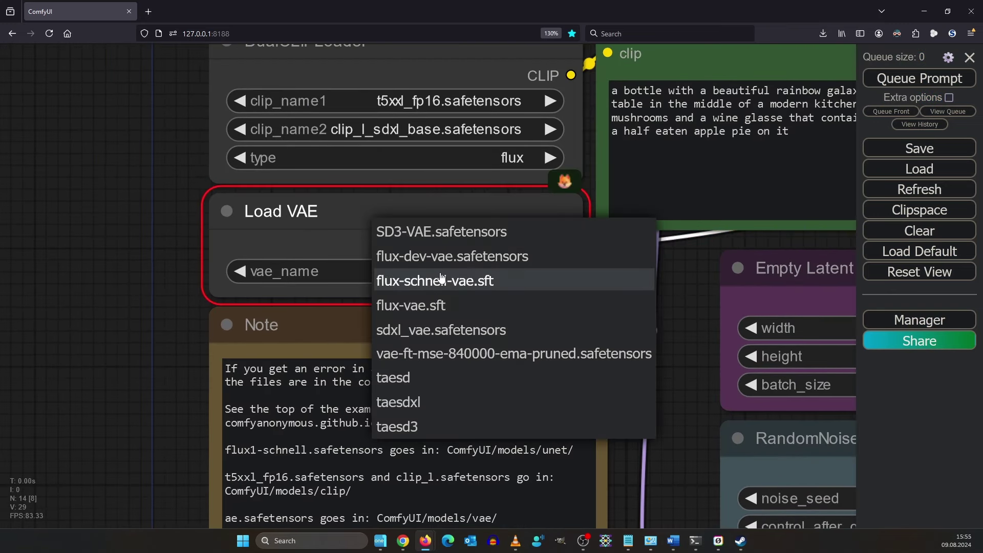
pyautogui.click(476, 283)
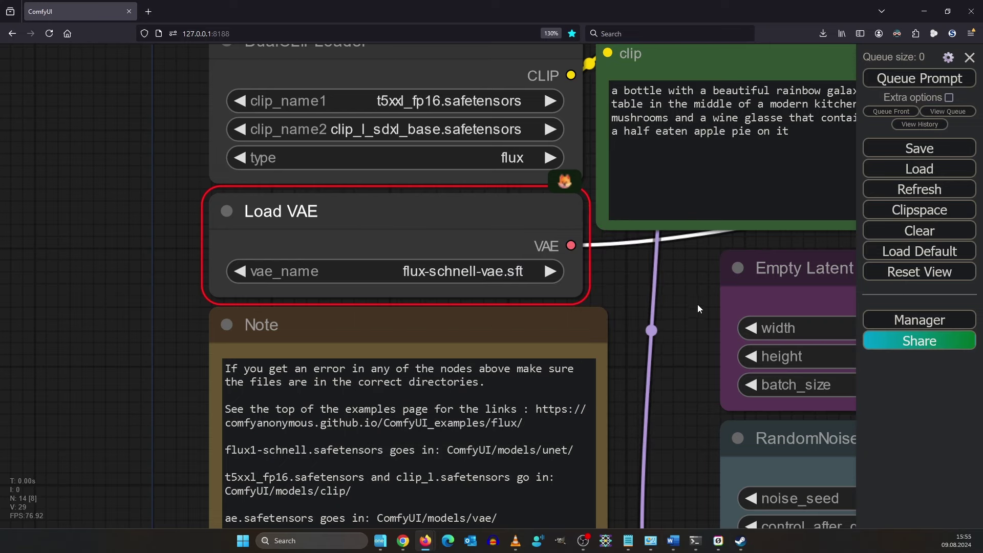
# - Zoom and pan the canvas to show the whole workflow, then the sampler and noise nodes
pyautogui.scroll(-5, 672, 334)
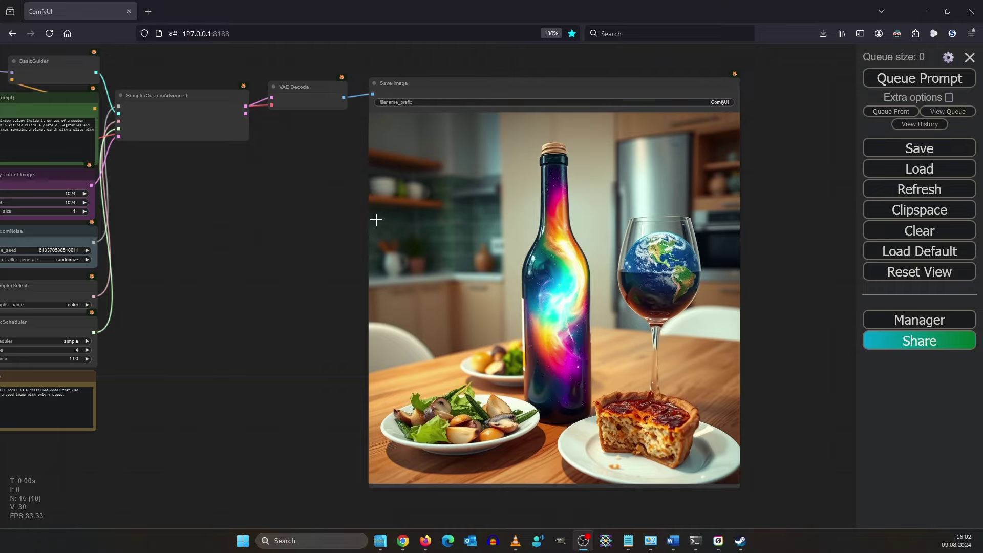
pyautogui.moveTo(370, 209)
pyautogui.mouseDown()
pyautogui.moveTo(500, 266)
pyautogui.moveTo(775, 313)
pyautogui.mouseUp()
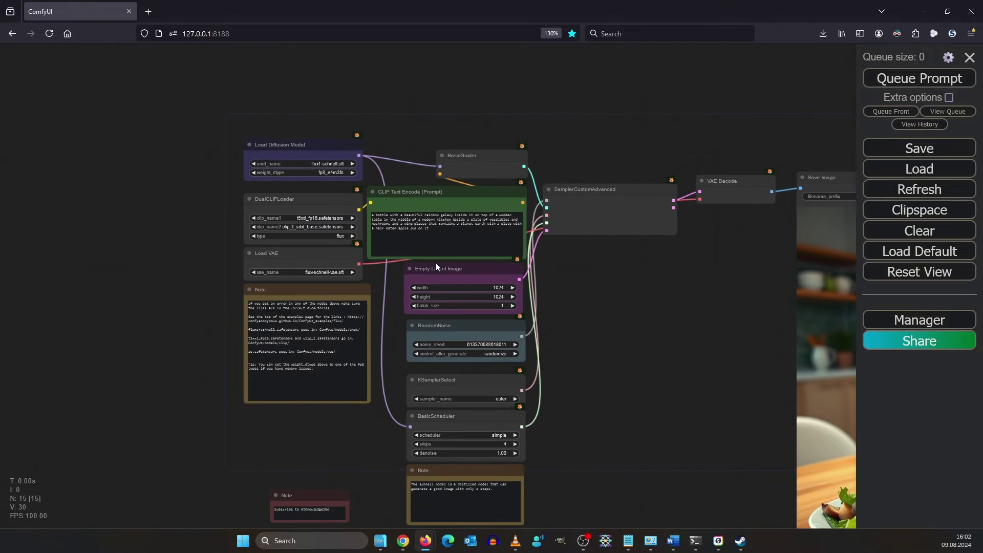
pyautogui.scroll(1, 382, 270)
pyautogui.scroll(1, 435, 215)
pyautogui.scroll(1, 490, 148)
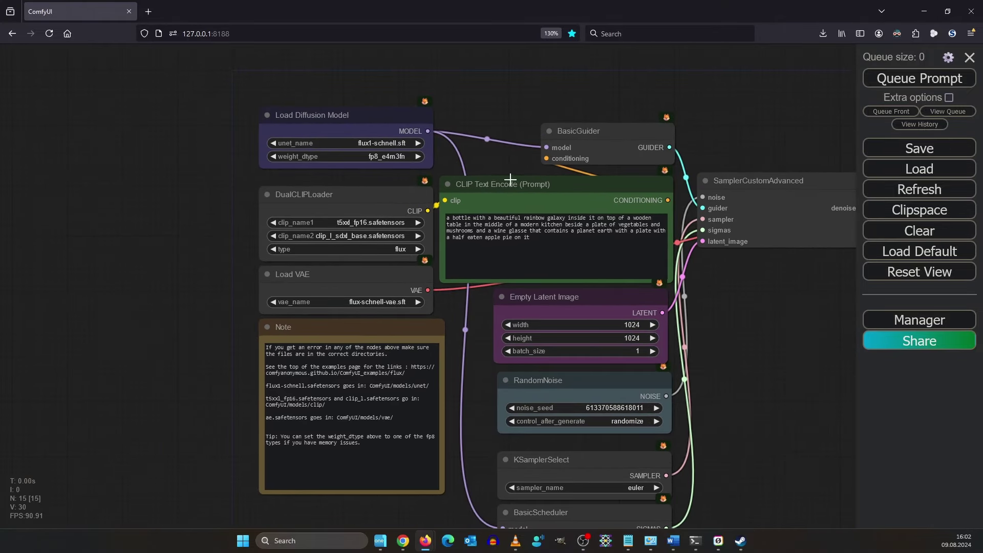
pyautogui.scroll(3, 511, 178)
pyautogui.scroll(3, 517, 174)
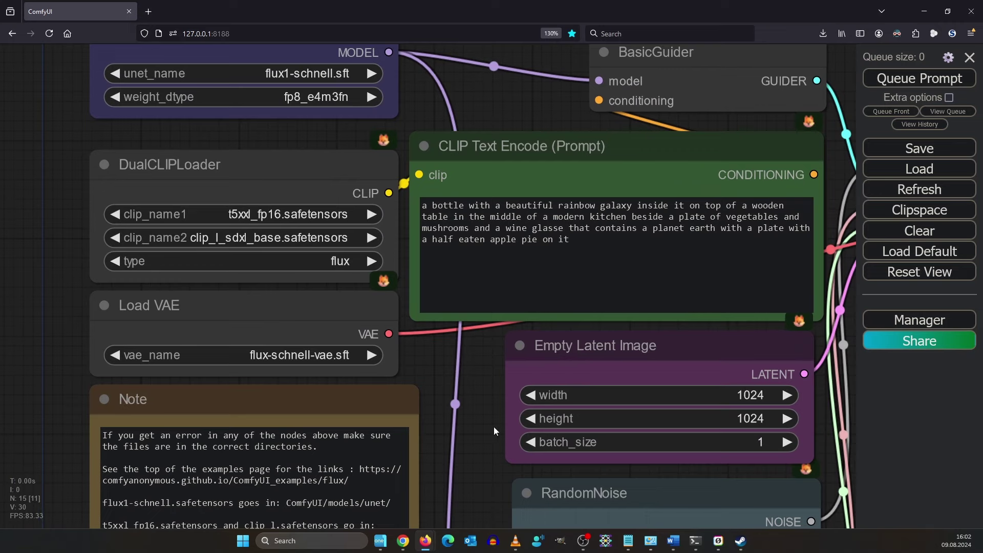
pyautogui.moveTo(472, 383)
pyautogui.mouseDown()
pyautogui.moveTo(499, 410)
pyautogui.moveTo(400, 378)
pyautogui.mouseUp()
pyautogui.scroll(-1, 791, 286)
pyautogui.scroll(-1, 791, 287)
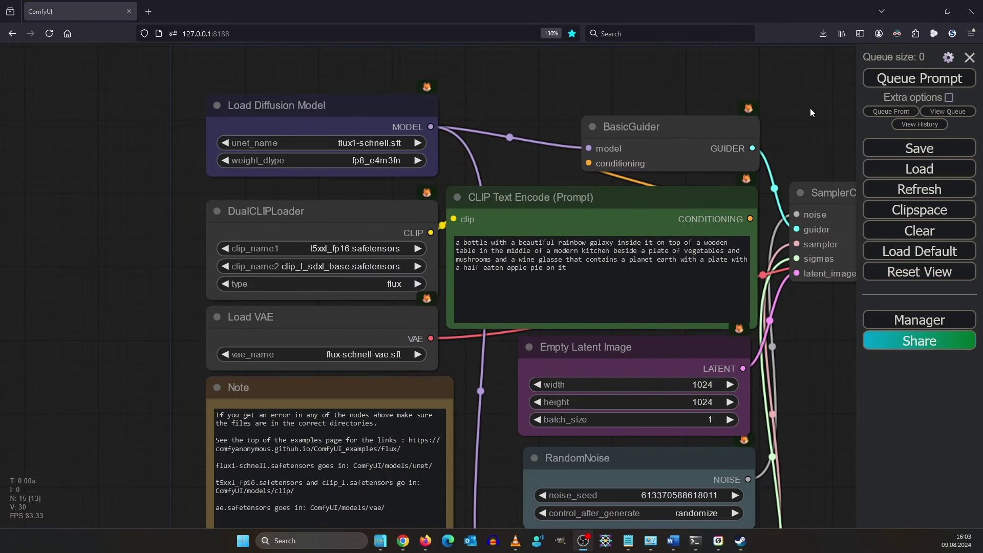
pyautogui.moveTo(810, 108)
pyautogui.mouseDown()
pyautogui.moveTo(600, 156)
pyautogui.moveTo(720, 165)
pyautogui.mouseUp()
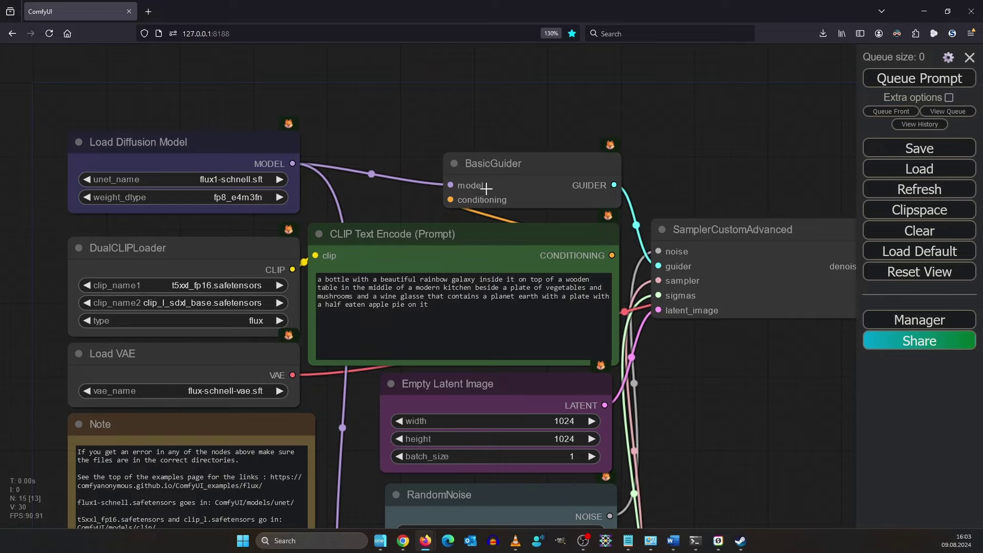
# - Drag BasicGuider upward and shift the CLIP Text Encode (Prompt) node up-right
pyautogui.moveTo(515, 170); pyautogui.dragTo(518, 71)
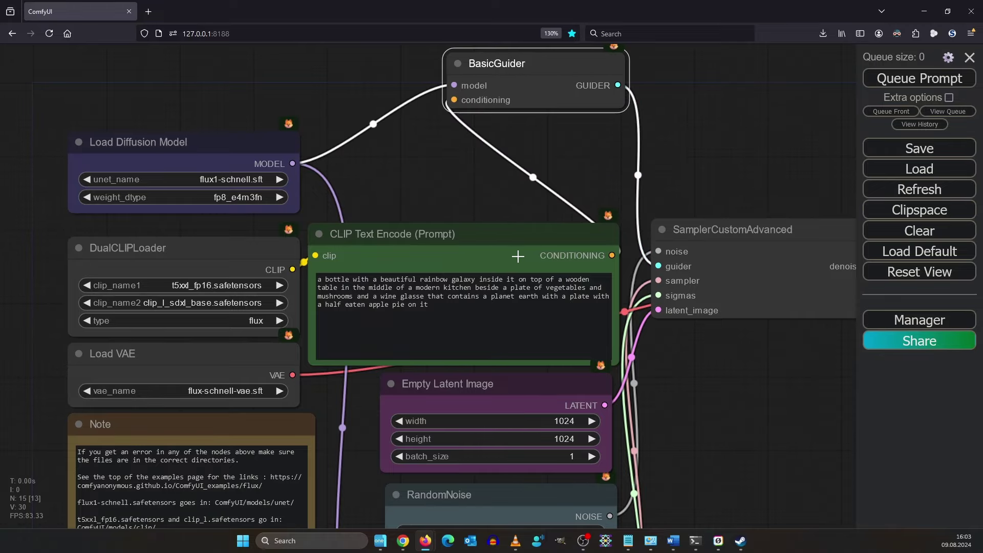
pyautogui.moveTo(519, 254)
pyautogui.mouseDown()
pyautogui.moveTo(542, 157)
pyautogui.moveTo(584, 266)
pyautogui.mouseUp()
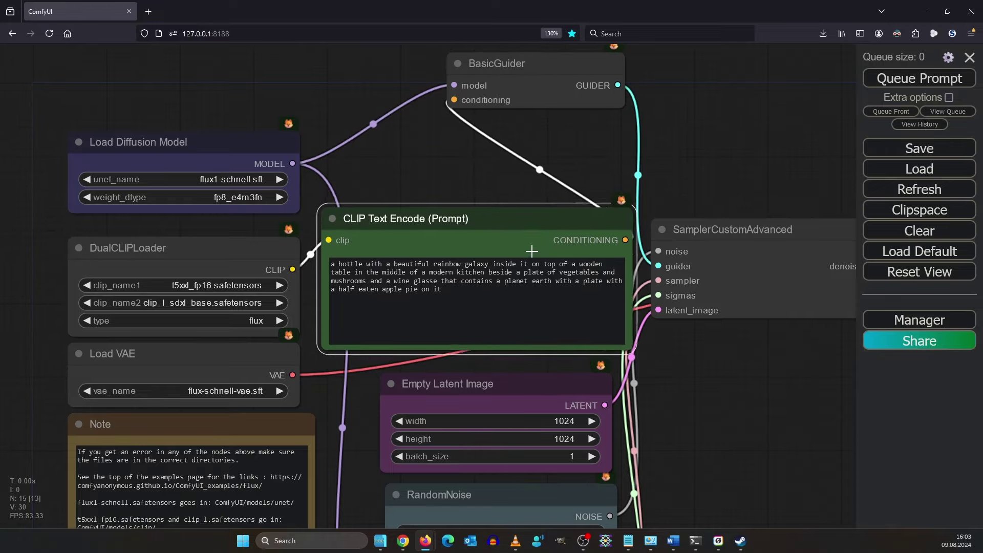
pyautogui.moveTo(737, 151)
pyautogui.mouseDown()
pyautogui.moveTo(687, 128)
pyautogui.moveTo(631, 124)
pyautogui.moveTo(642, 231)
pyautogui.moveTo(669, 180)
pyautogui.mouseUp()
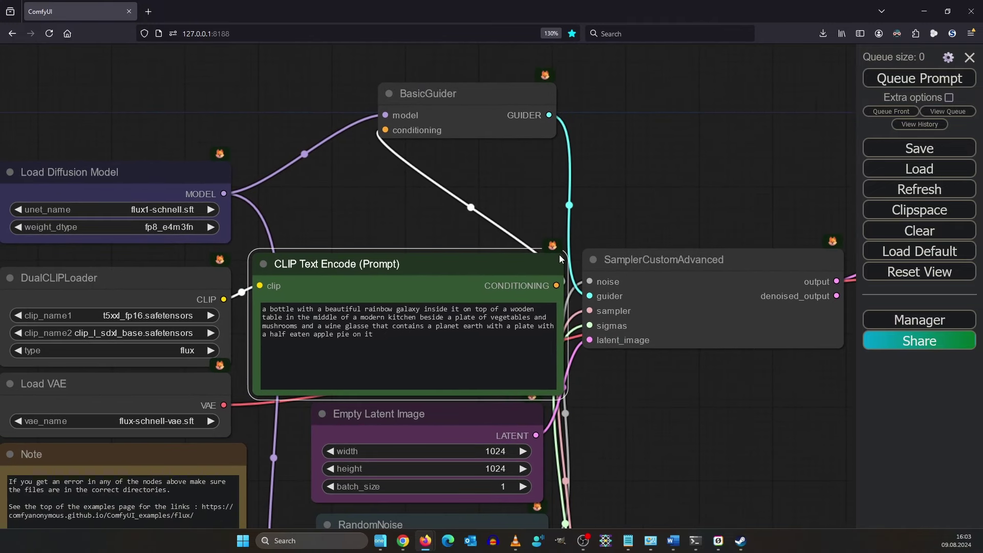
# - Add a FluxGuidance node from the 'flux' search and nudge DualCLIPLoader up-left
pyautogui.doubleClick(379, 204)
pyautogui.write('flux')
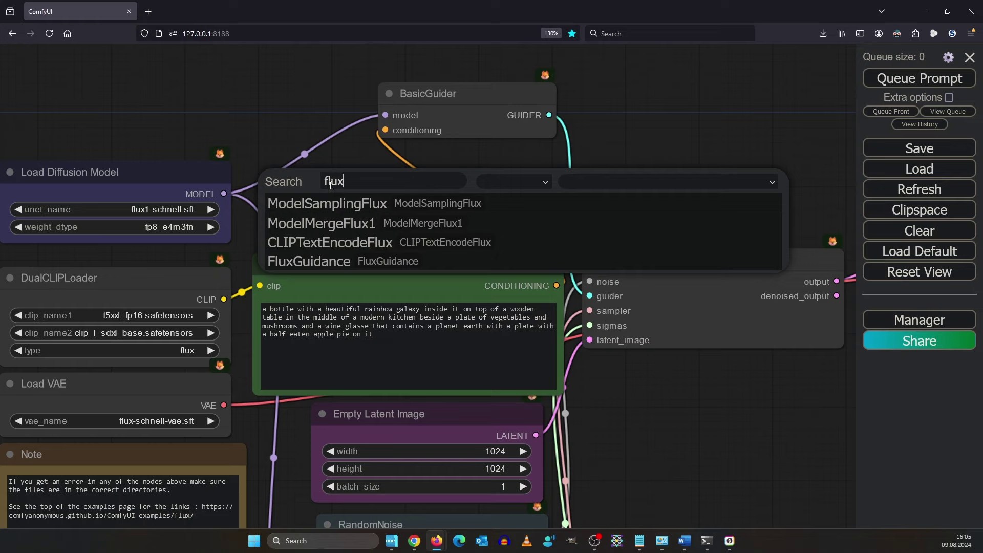
pyautogui.click(325, 261)
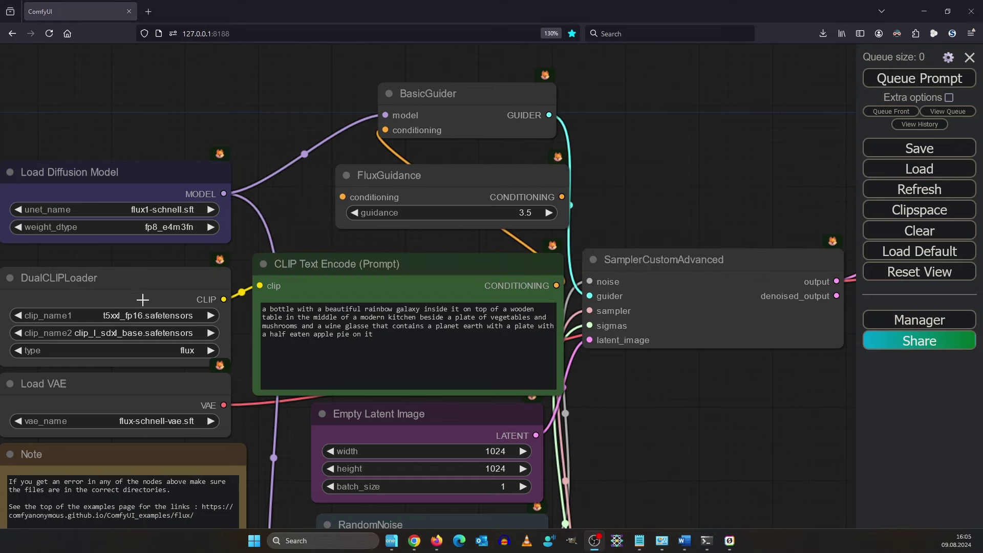
pyautogui.moveTo(142, 281); pyautogui.dragTo(135, 270)
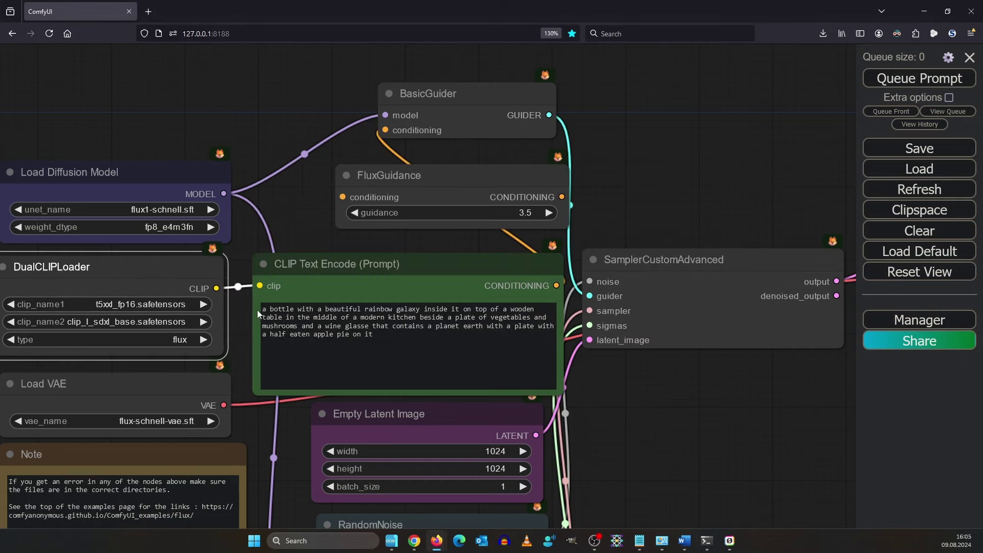
# - Link CLIP Text Encode's CONDITIONING output to FluxGuidance's conditioning input
pyautogui.moveTo(383, 356); pyautogui.dragTo(252, 302)
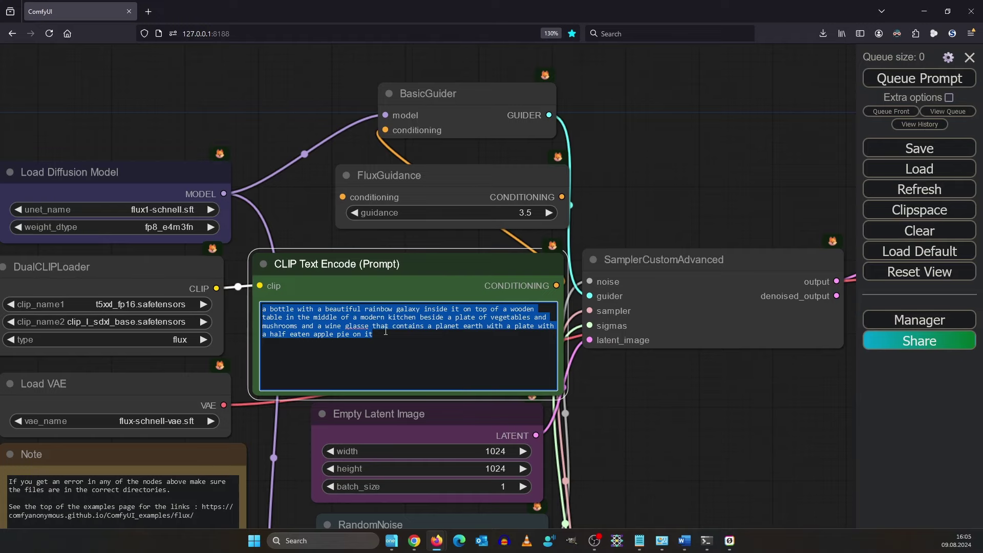
pyautogui.click(637, 162)
pyautogui.moveTo(658, 158); pyautogui.dragTo(660, 199)
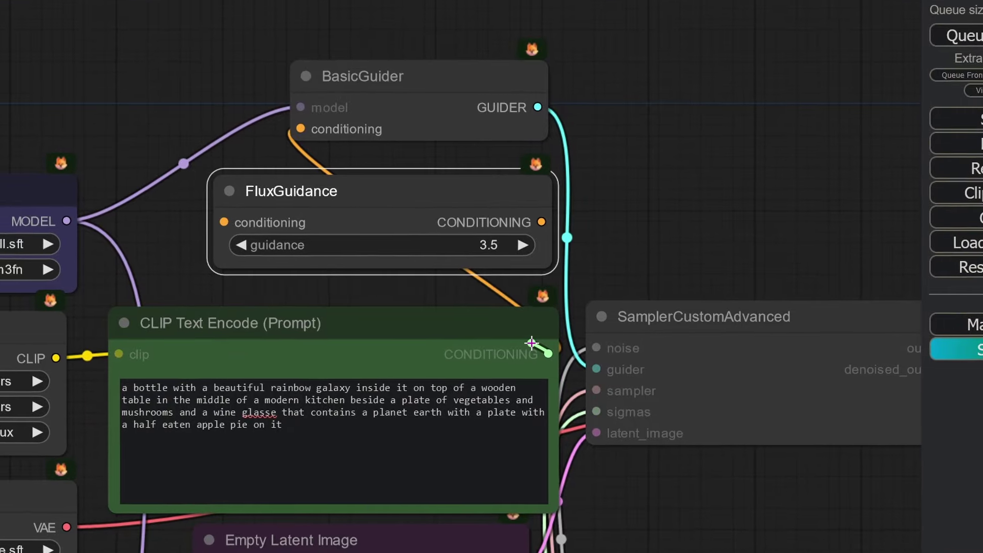
pyautogui.moveTo(531, 342); pyautogui.dragTo(539, 209)
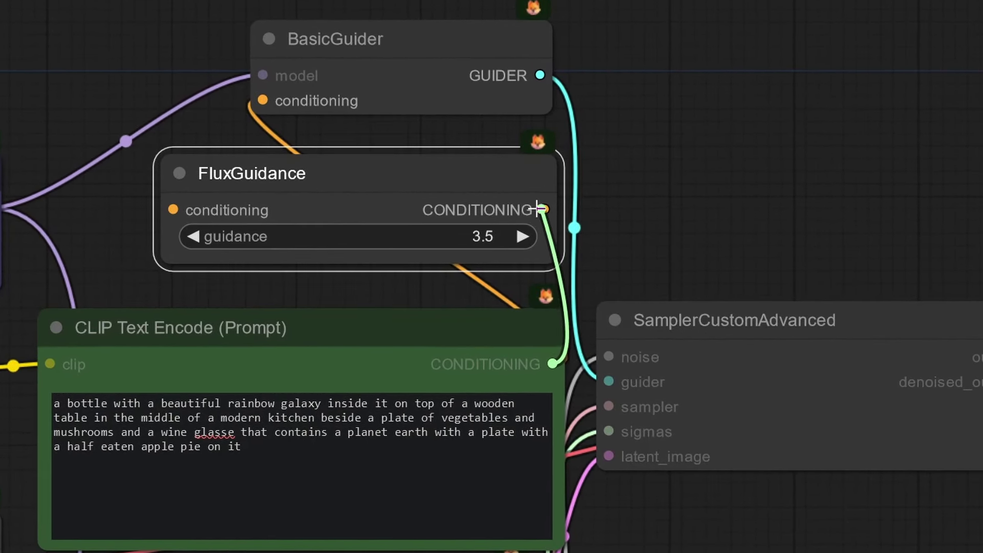
pyautogui.moveTo(538, 208)
pyautogui.mouseDown()
pyautogui.moveTo(159, 215)
pyautogui.moveTo(253, 102)
pyautogui.moveTo(274, 101)
pyautogui.mouseUp()
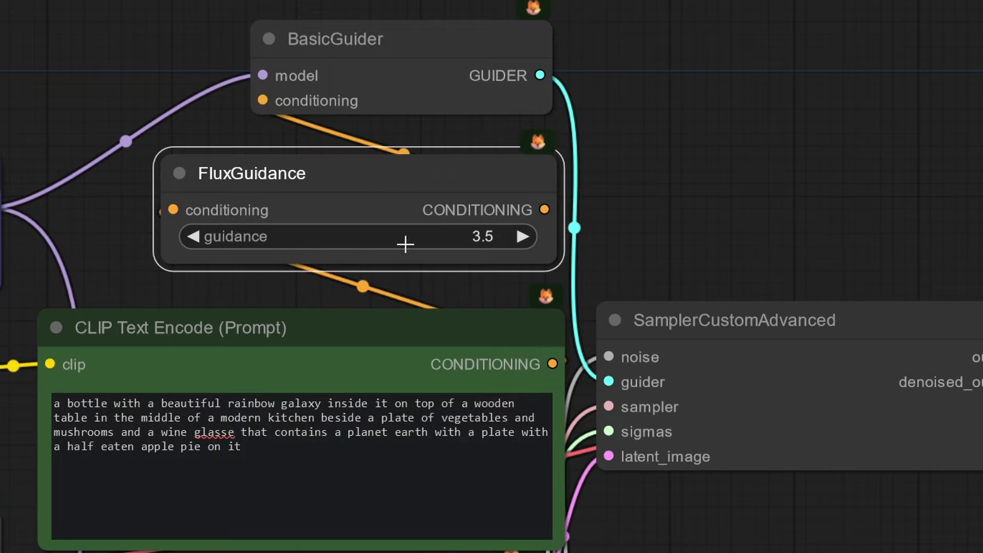
pyautogui.scroll(1, 352, 225)
pyautogui.scroll(1, 352, 226)
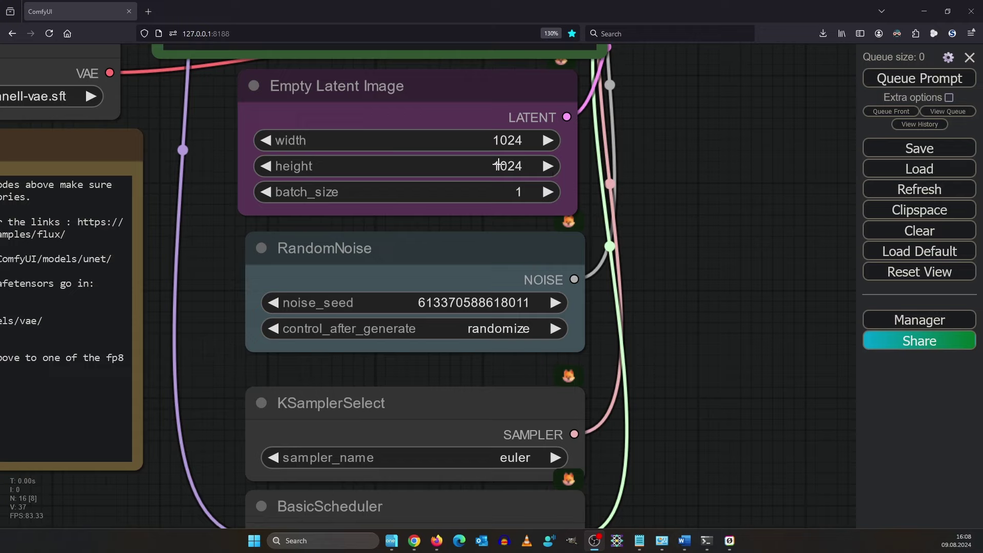
pyautogui.click(519, 139)
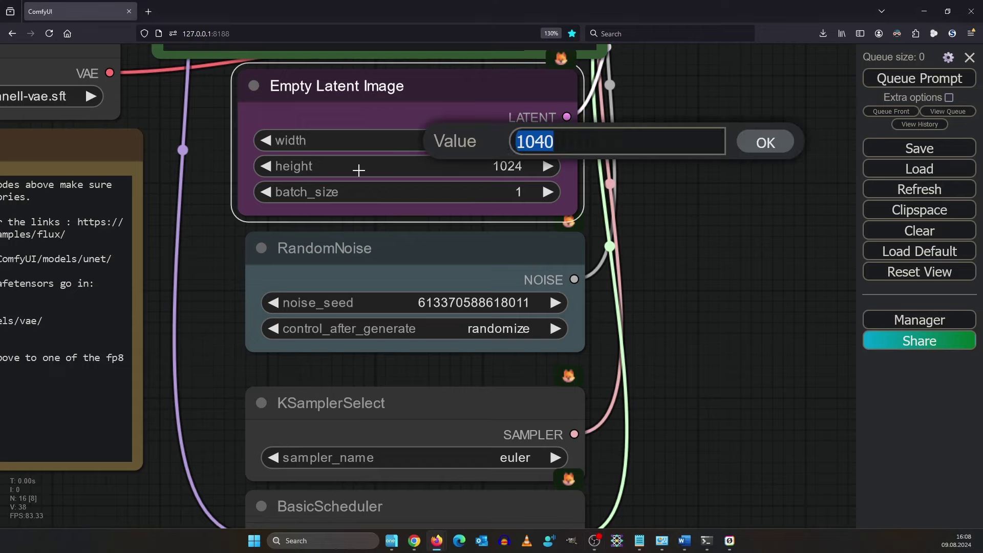
pyautogui.write('2048')
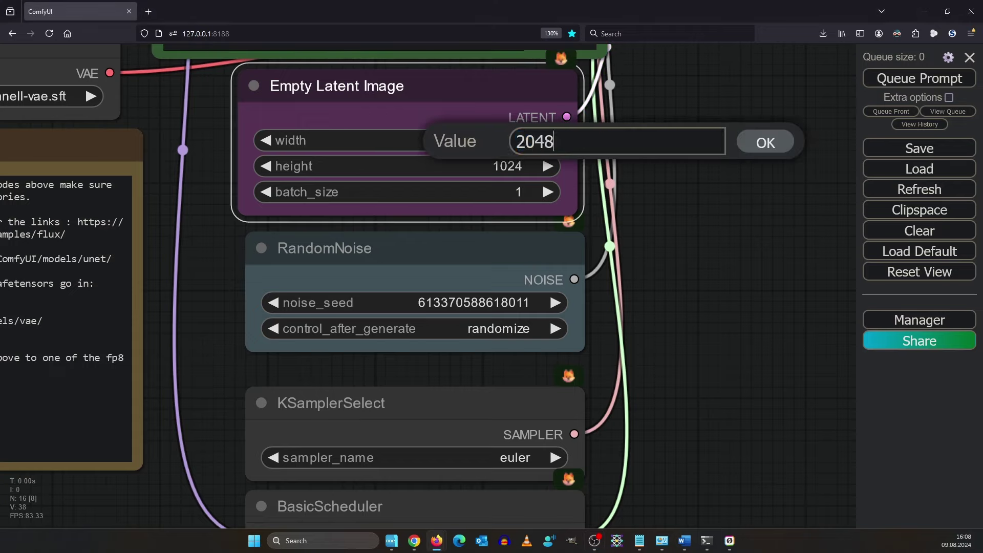
pyautogui.press('Return')
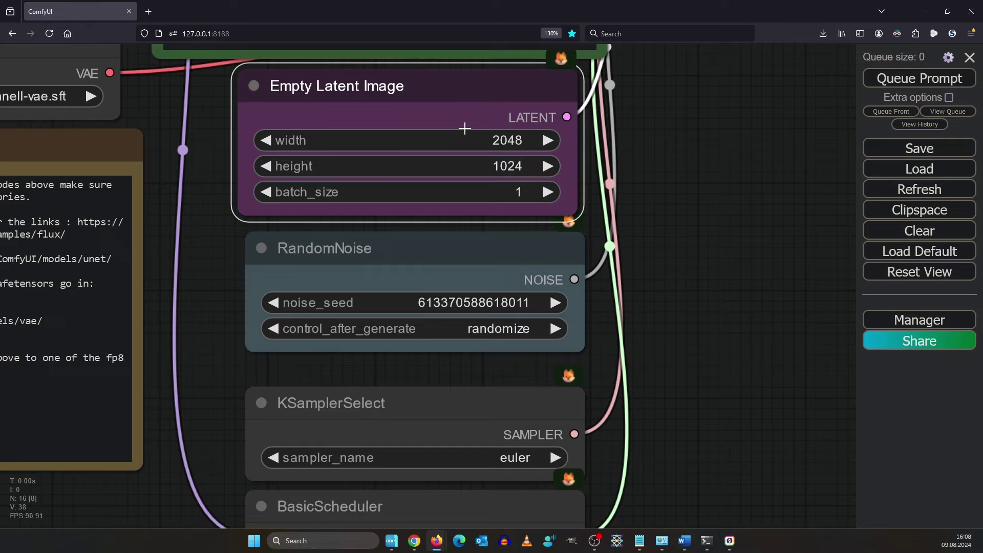
pyautogui.click(517, 149)
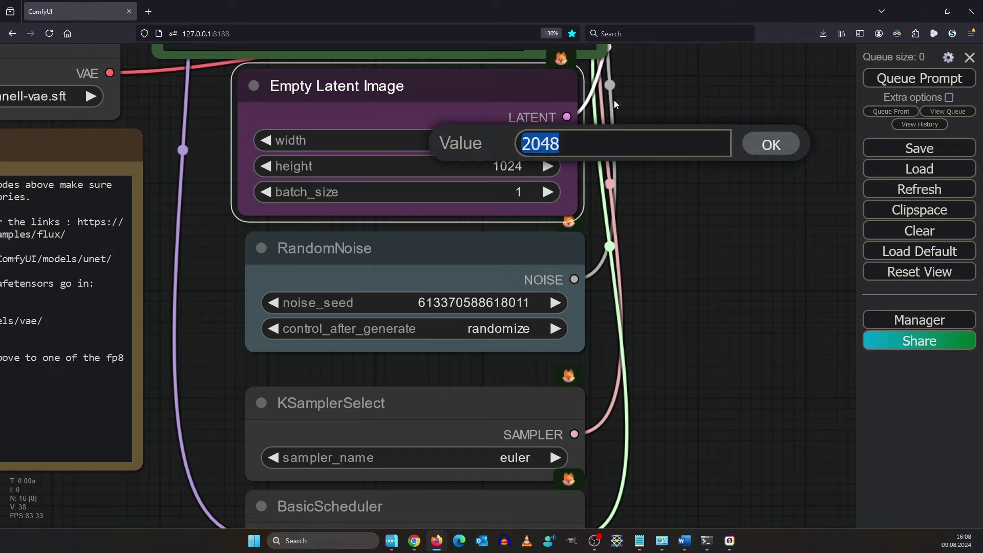
pyautogui.write('1040')
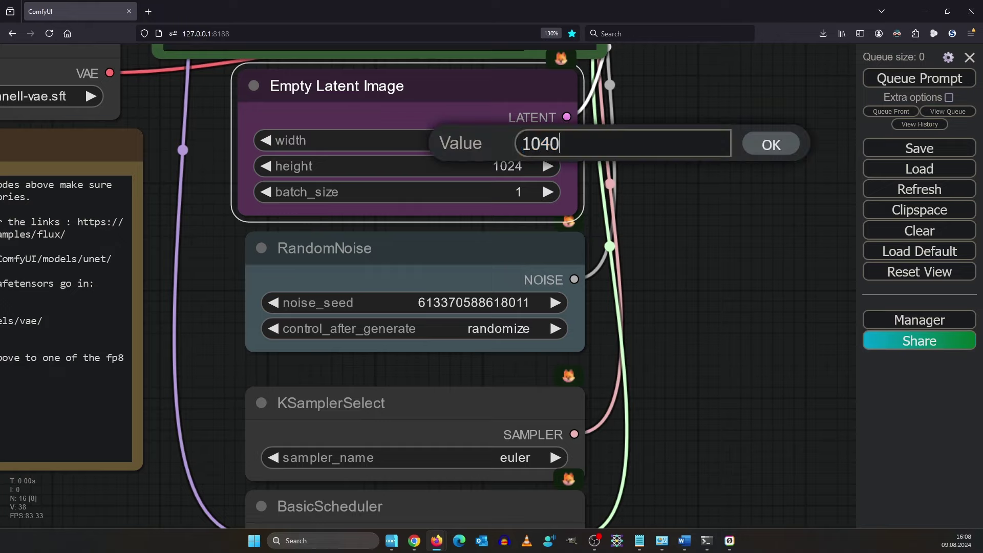
pyautogui.write('4')
pyautogui.press('Return')
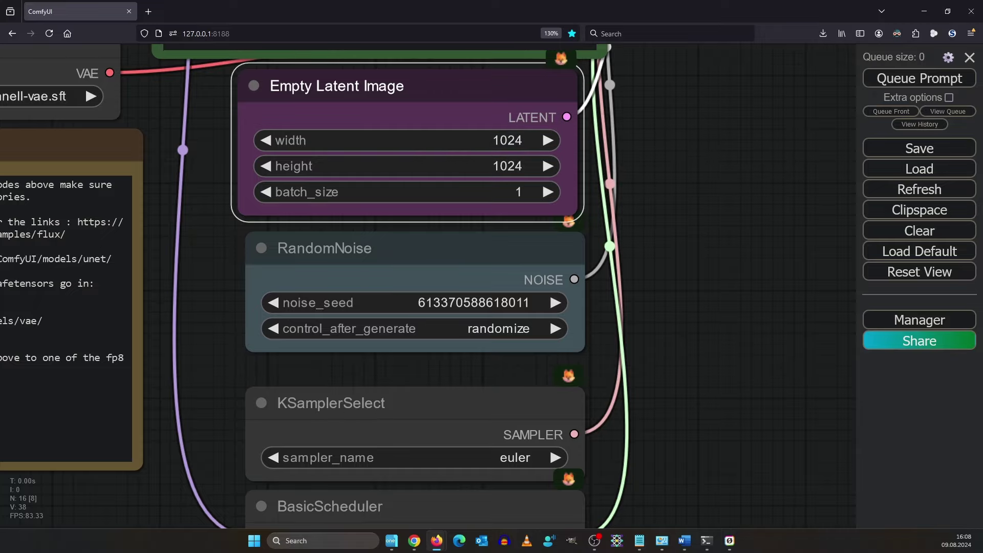
pyautogui.moveTo(747, 429)
pyautogui.mouseDown()
pyautogui.moveTo(805, 263)
pyautogui.moveTo(840, 298)
pyautogui.mouseUp()
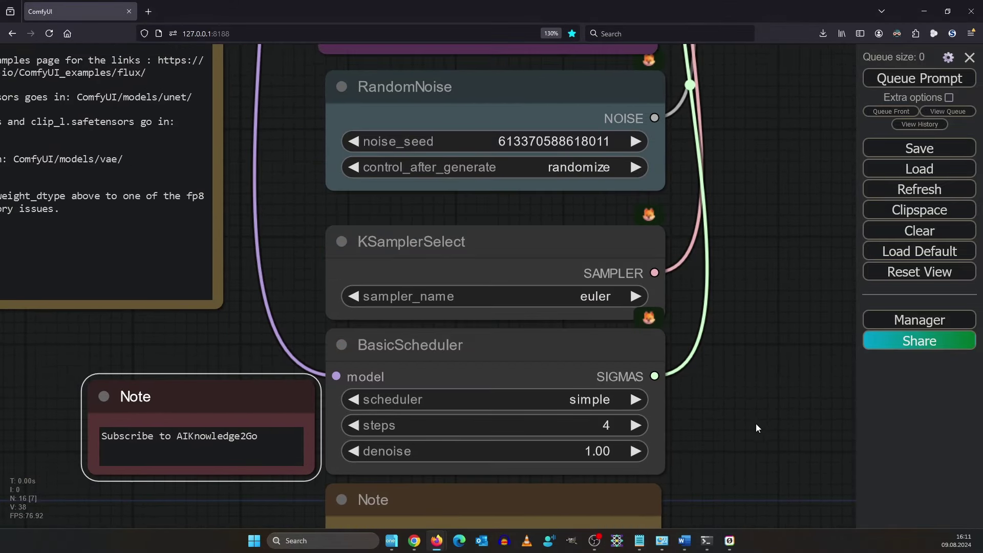
pyautogui.moveTo(756, 428)
pyautogui.mouseDown()
pyautogui.moveTo(737, 423)
pyautogui.moveTo(749, 363)
pyautogui.moveTo(784, 338)
pyautogui.mouseUp()
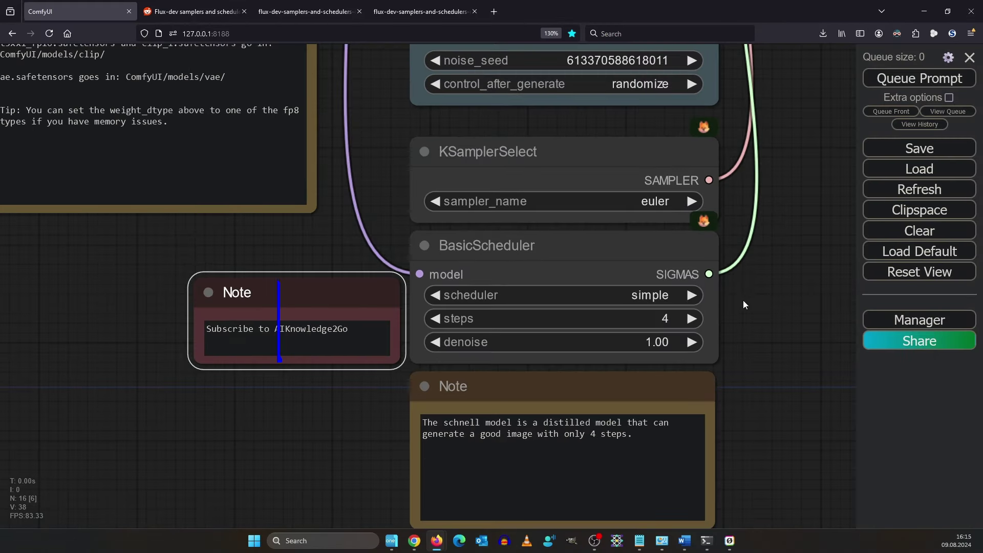
pyautogui.scroll(-2, 752, 320)
pyautogui.scroll(5, 398, 410)
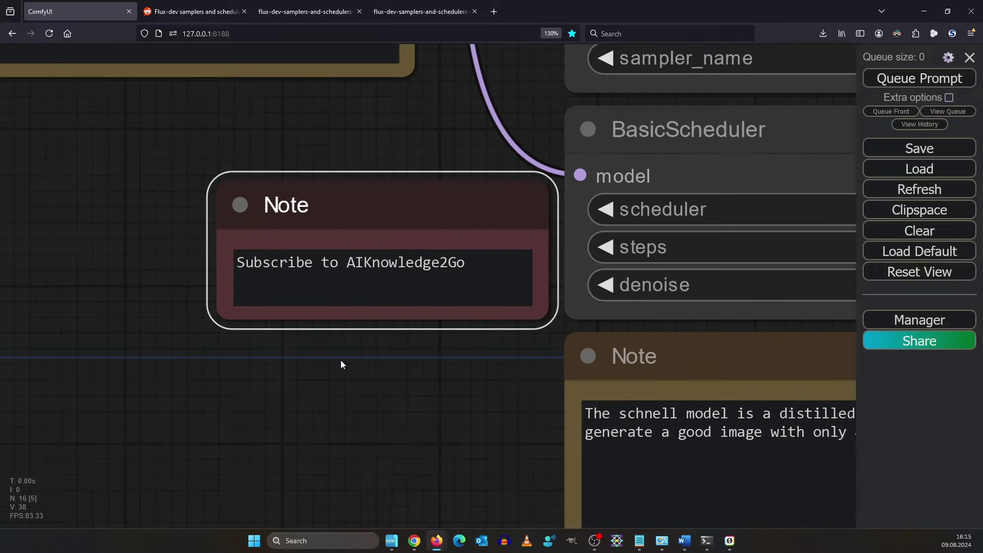
pyautogui.scroll(3, 340, 362)
pyautogui.tripleClick(221, 256)
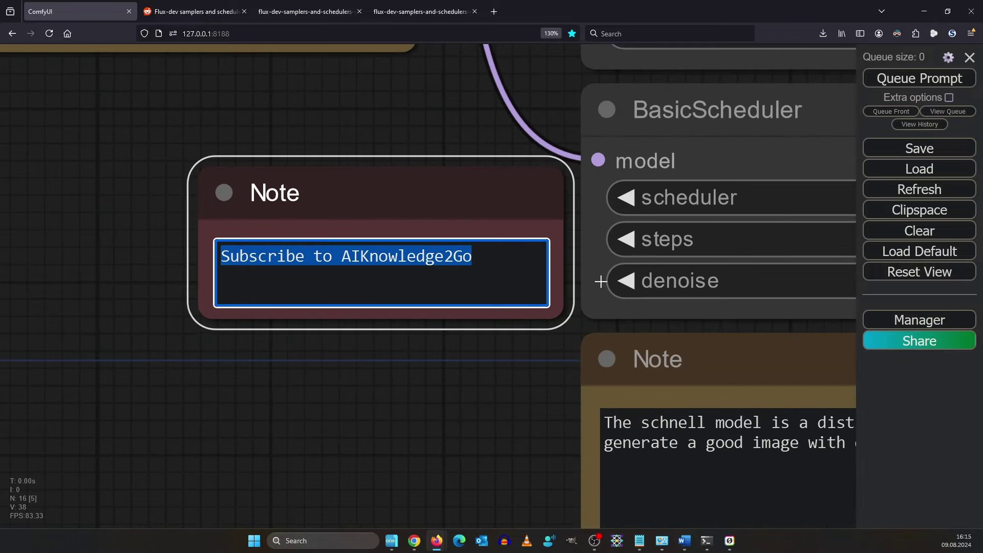
pyautogui.click(496, 420)
pyautogui.scroll(-2, 532, 389)
pyautogui.scroll(-2, 450, 466)
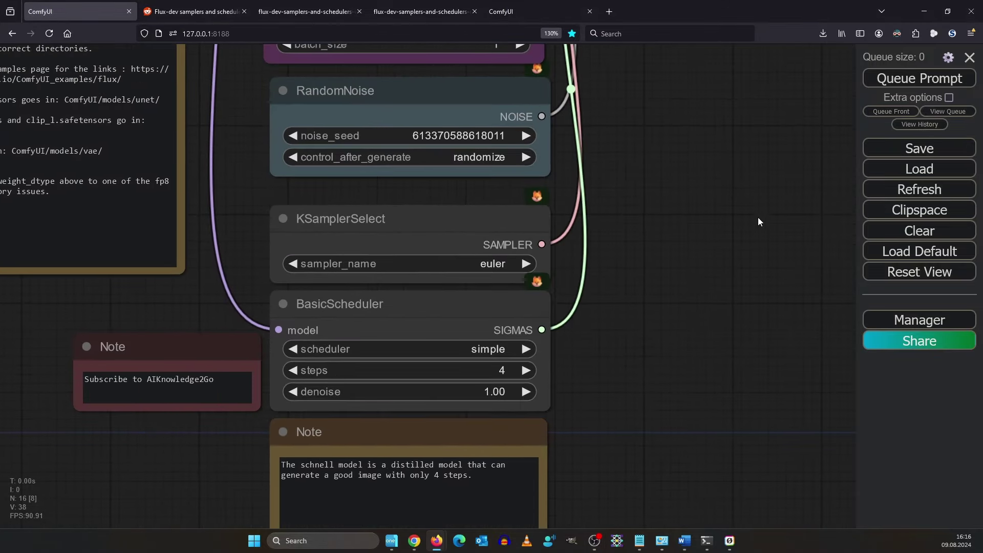
pyautogui.scroll(-3, 758, 217)
pyautogui.moveTo(766, 156); pyautogui.dragTo(635, 469)
pyautogui.scroll(5, 666, 370)
pyautogui.scroll(4, 665, 374)
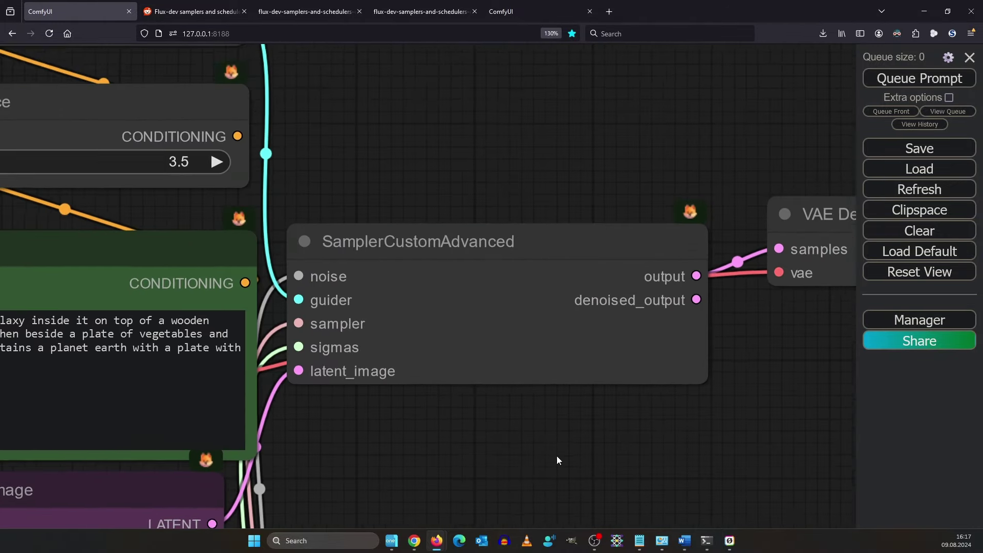
pyautogui.scroll(2, 557, 458)
pyautogui.scroll(1, 542, 451)
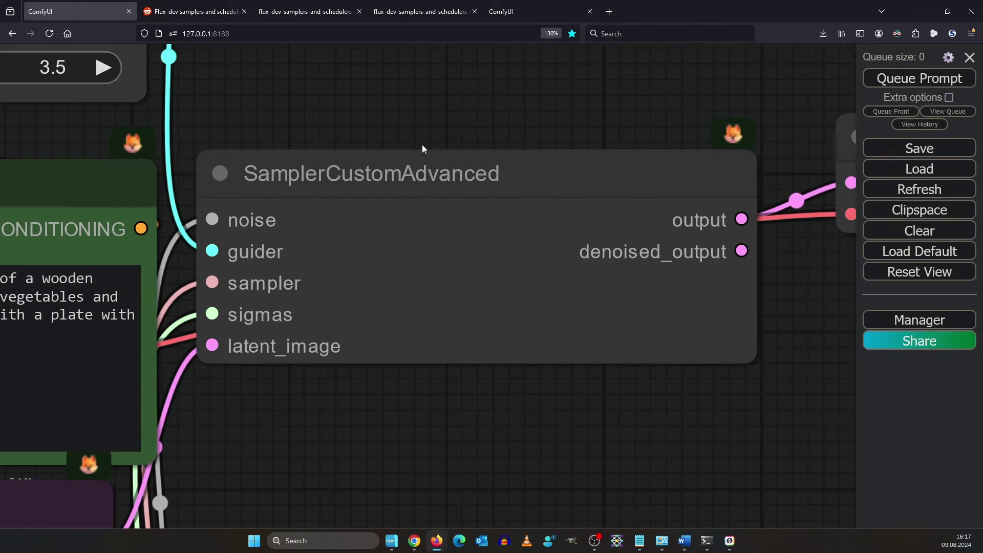
# - Add a KSampler node via the 'ks' search, then delete it again
pyautogui.scroll(-2, 299, 343)
pyautogui.doubleClick(311, 357)
pyautogui.write('ks')
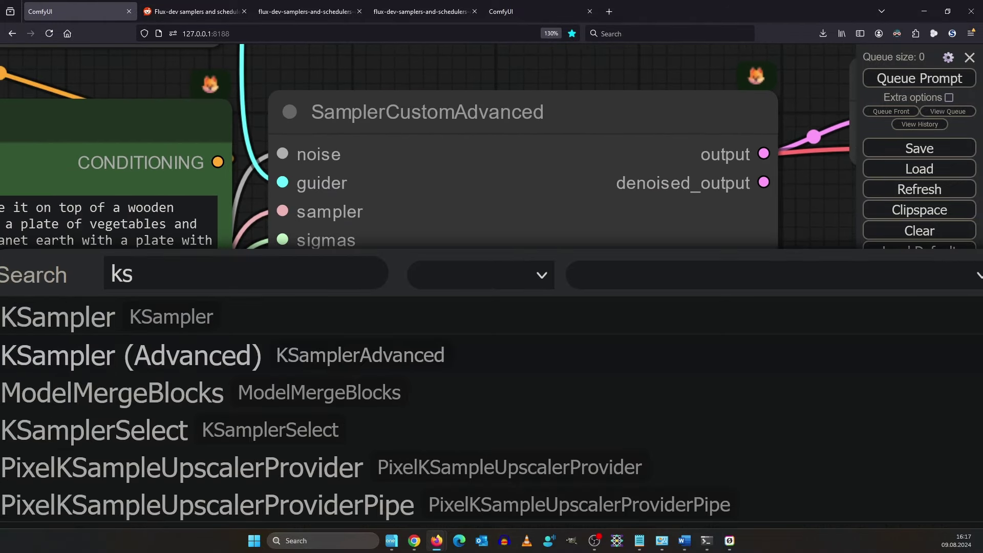
pyautogui.press('Return')
pyautogui.moveTo(778, 167); pyautogui.dragTo(732, 300)
pyautogui.click(454, 265)
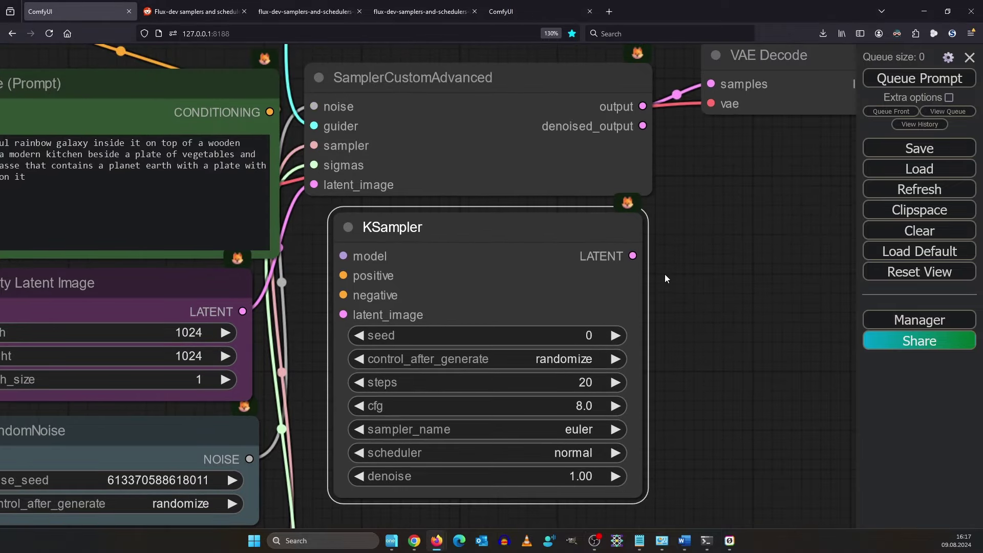
pyautogui.press('Delete')
# - Nudge the VAE Decode node slightly left and down, next to Save Image
pyautogui.moveTo(744, 180); pyautogui.dragTo(569, 316)
pyautogui.click(618, 192)
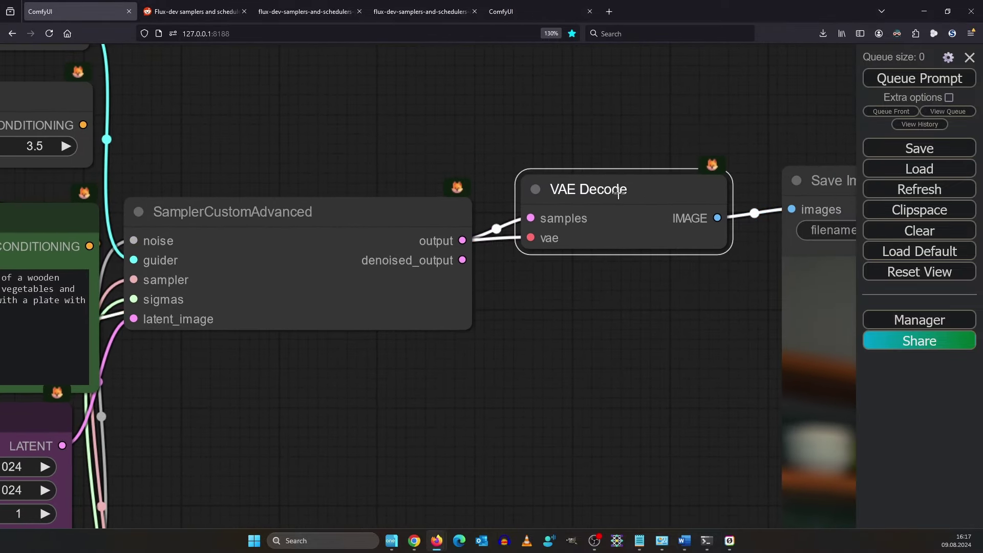
pyautogui.moveTo(618, 192); pyautogui.dragTo(608, 219)
pyautogui.moveTo(709, 334)
pyautogui.mouseDown()
pyautogui.moveTo(612, 278)
pyautogui.moveTo(631, 280)
pyautogui.mouseUp()
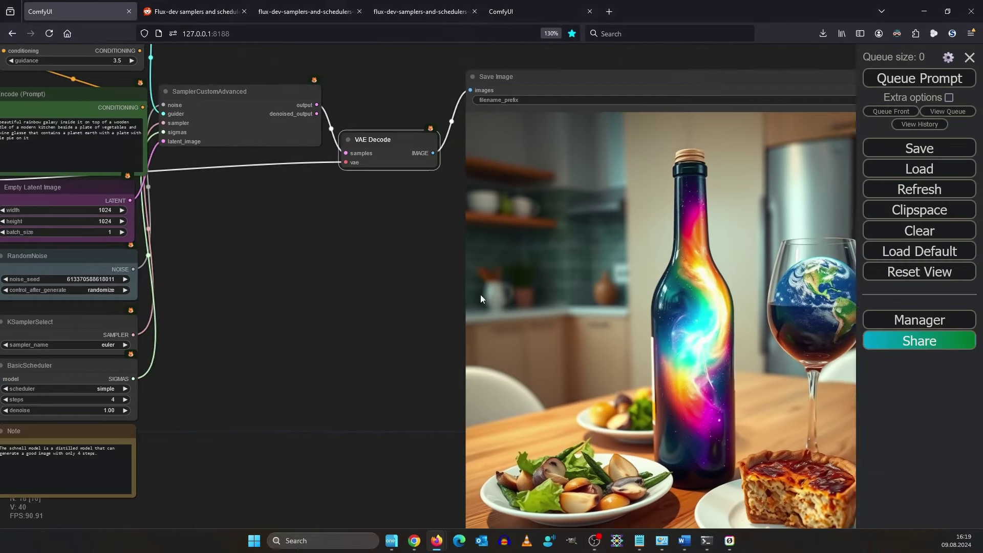
# - Center the BasicScheduler node and change its steps from 4 to 20
pyautogui.moveTo(481, 294); pyautogui.dragTo(512, 322)
pyautogui.scroll(3, 324, 364)
pyautogui.moveTo(324, 363); pyautogui.dragTo(608, 235)
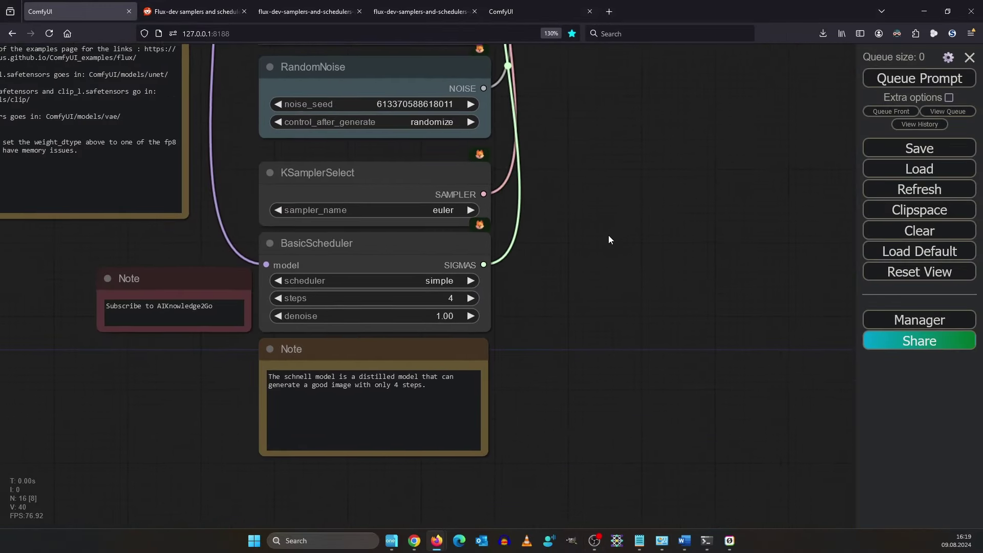
pyautogui.scroll(2, 521, 247)
pyautogui.moveTo(529, 306); pyautogui.dragTo(606, 266)
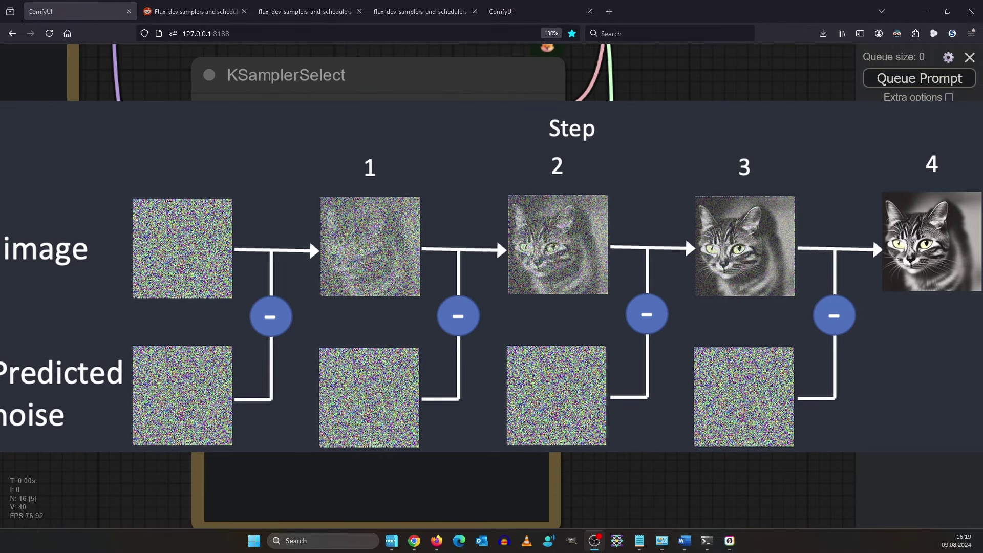
pyautogui.scroll(1, 684, 235)
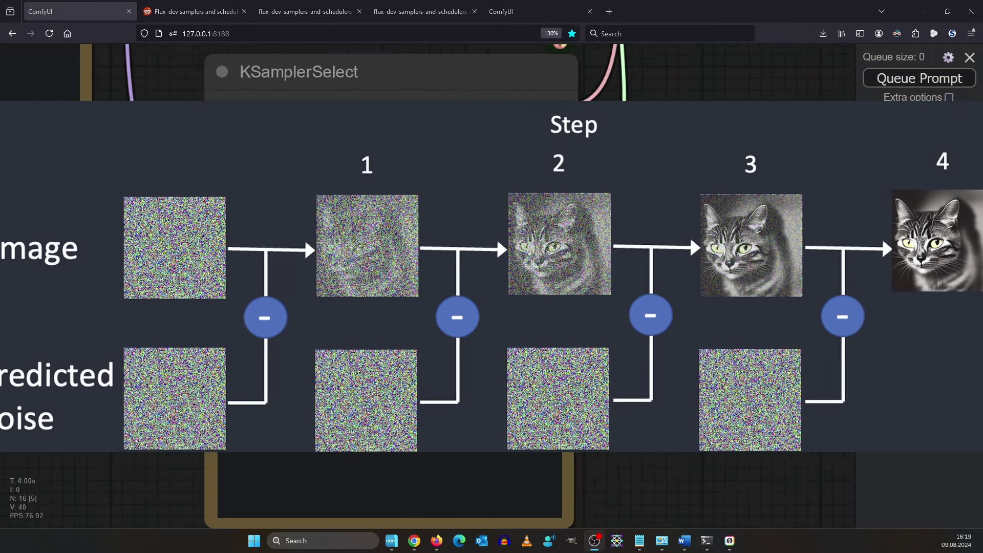
pyautogui.scroll(-2, 689, 235)
pyautogui.moveTo(735, 223); pyautogui.dragTo(667, 299)
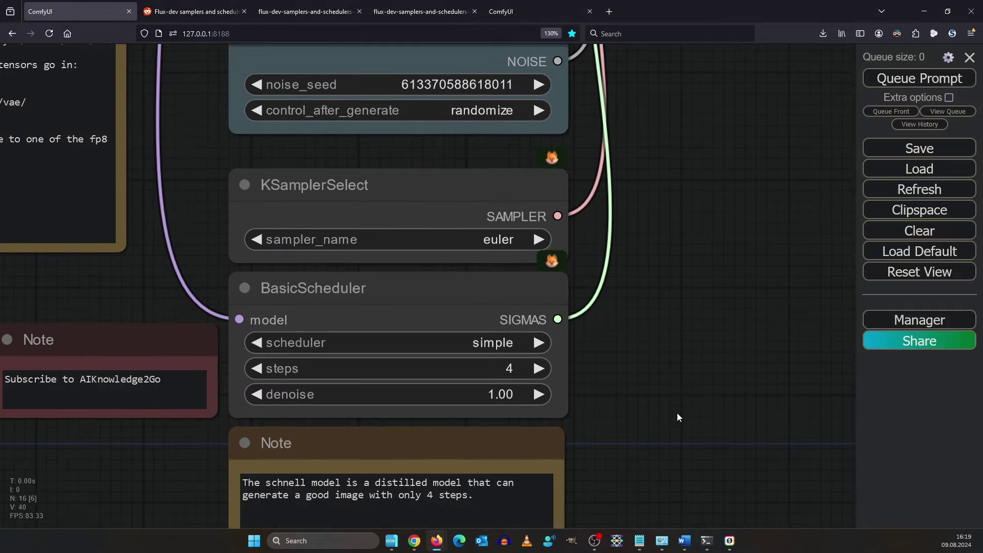
pyautogui.moveTo(677, 413); pyautogui.dragTo(611, 279)
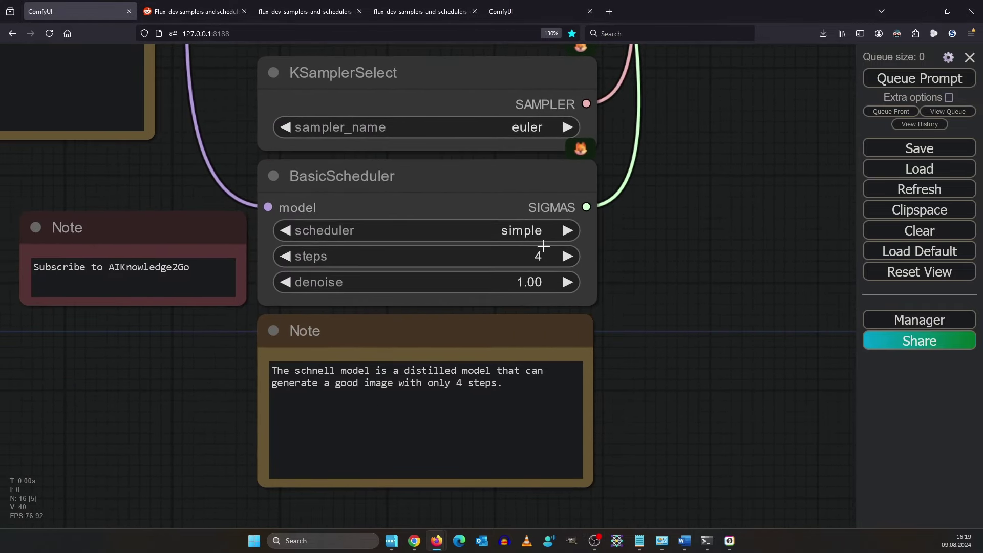
pyautogui.click(543, 250)
pyautogui.write('20')
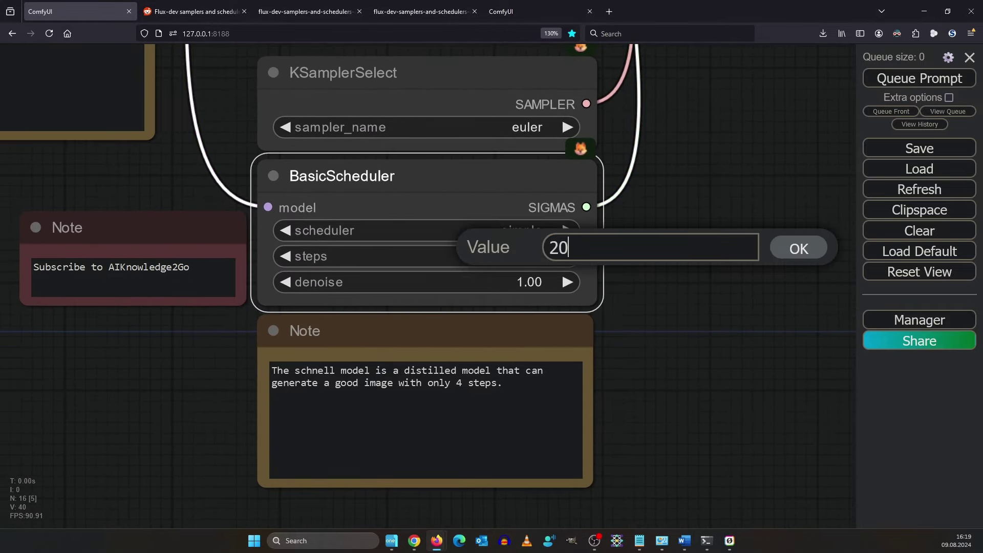
pyautogui.press('Return')
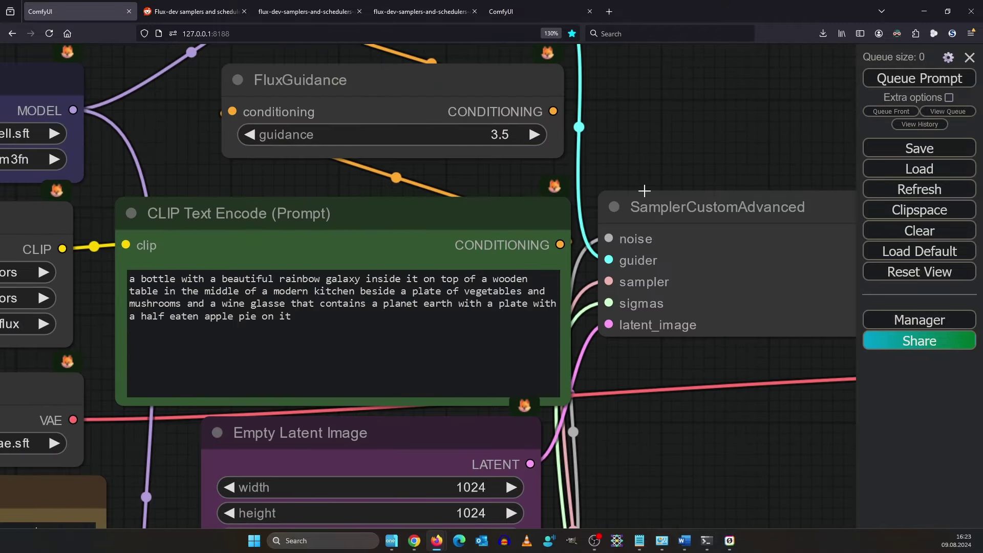
# - Shift SamplerCustomAdvanced left and replace the prompt with the armored orc warrior description
pyautogui.moveTo(705, 189); pyautogui.dragTo(620, 203)
pyautogui.moveTo(146, 176); pyautogui.dragTo(278, 78)
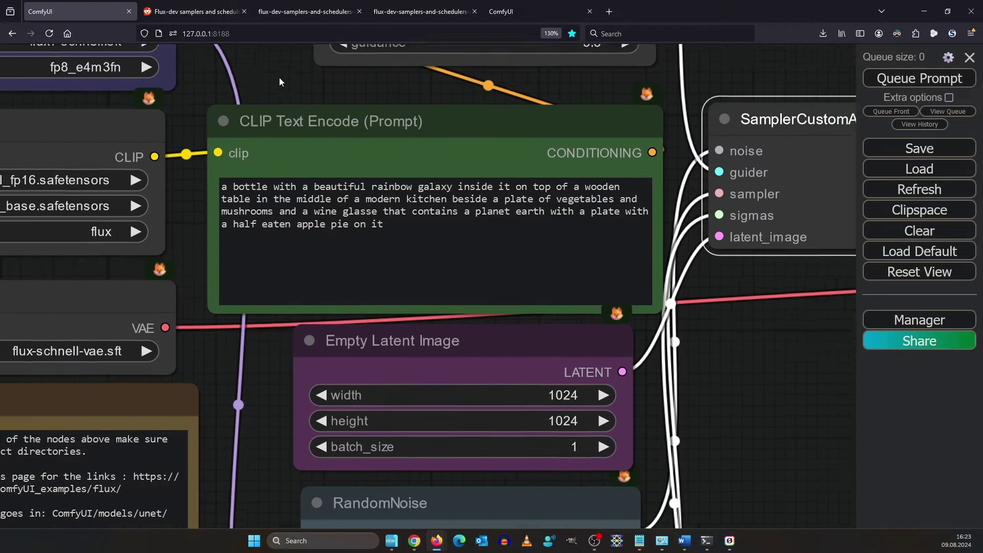
pyautogui.scroll(6, 239, 182)
pyautogui.hotkey('ctrl', 'a')
pyautogui.write('A stunning cine')
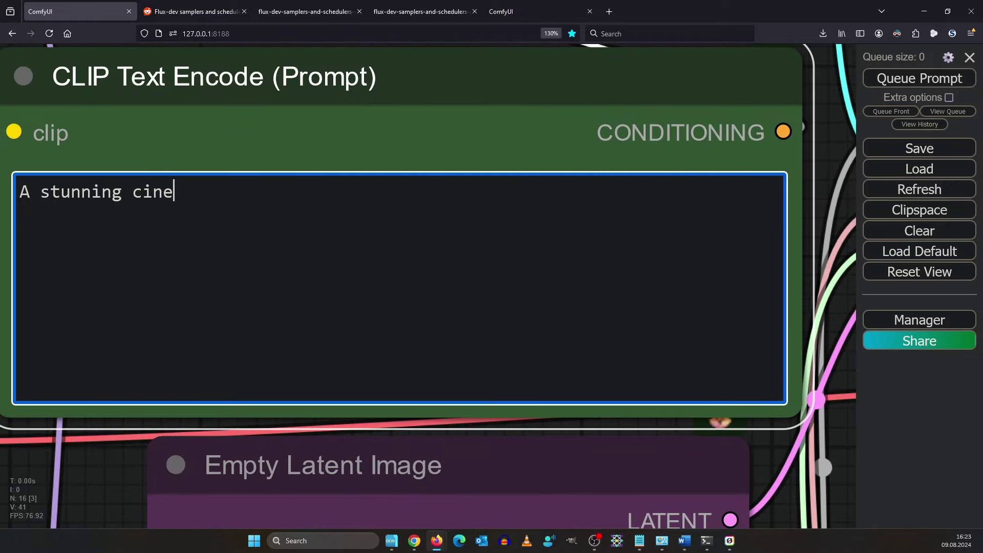
pyautogui.write('matic movie still showing an ')
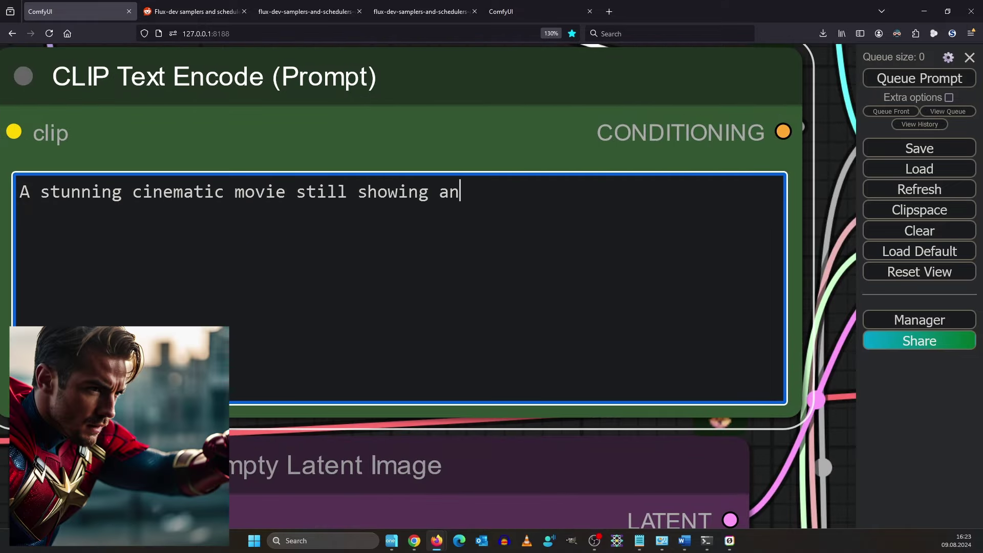
pyautogui.write('orc warrior in ful')
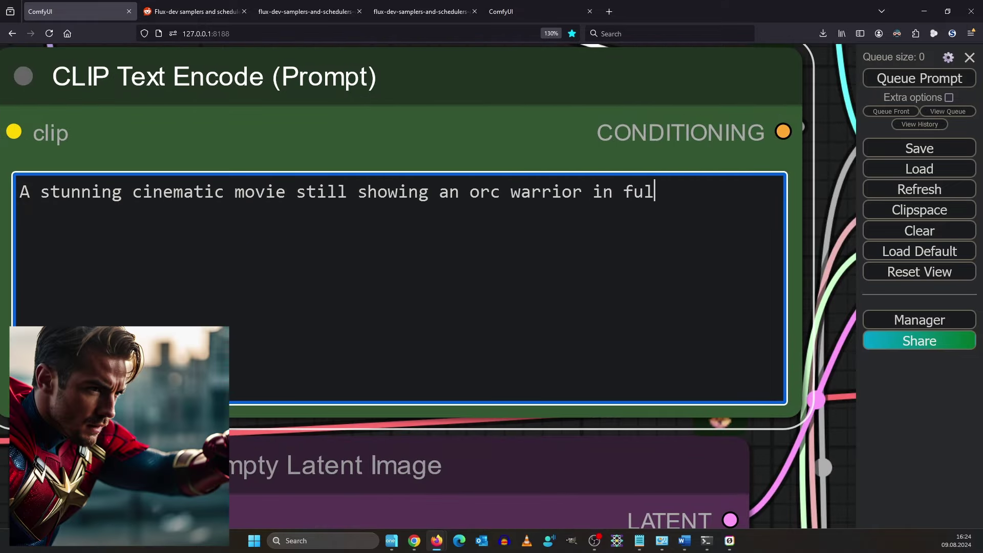
pyautogui.write('l armor, he wea')
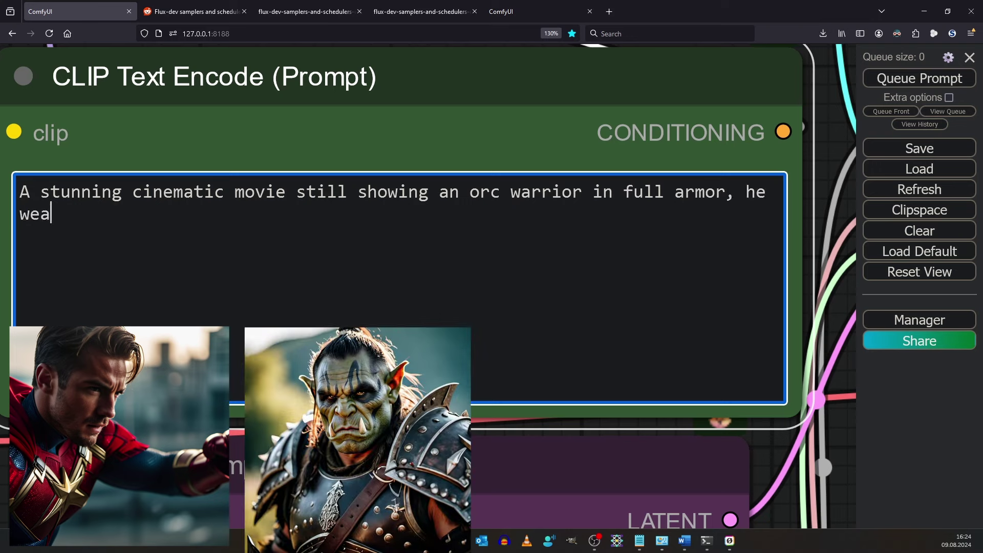
pyautogui.write('rs a leather belt,that is fu')
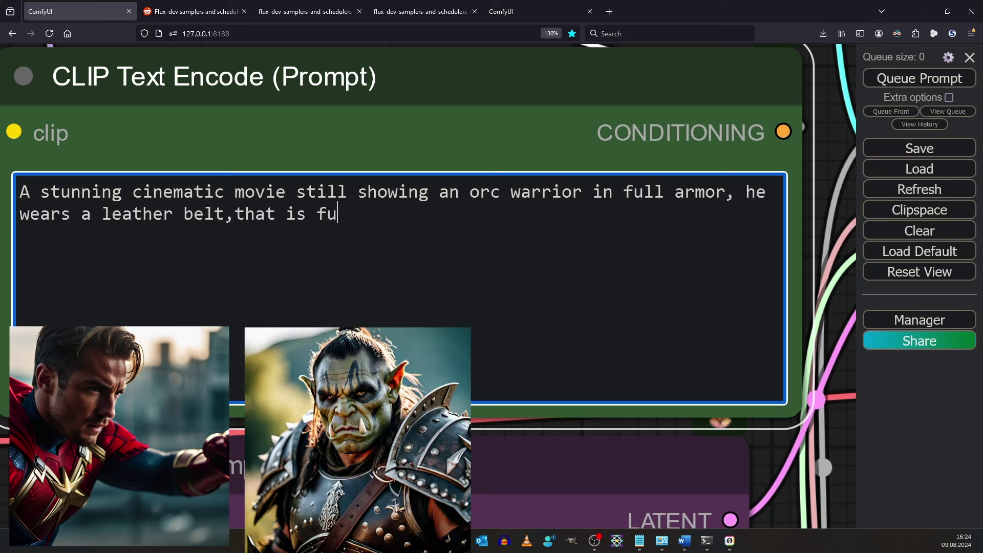
pyautogui.write('lly equiped wit')
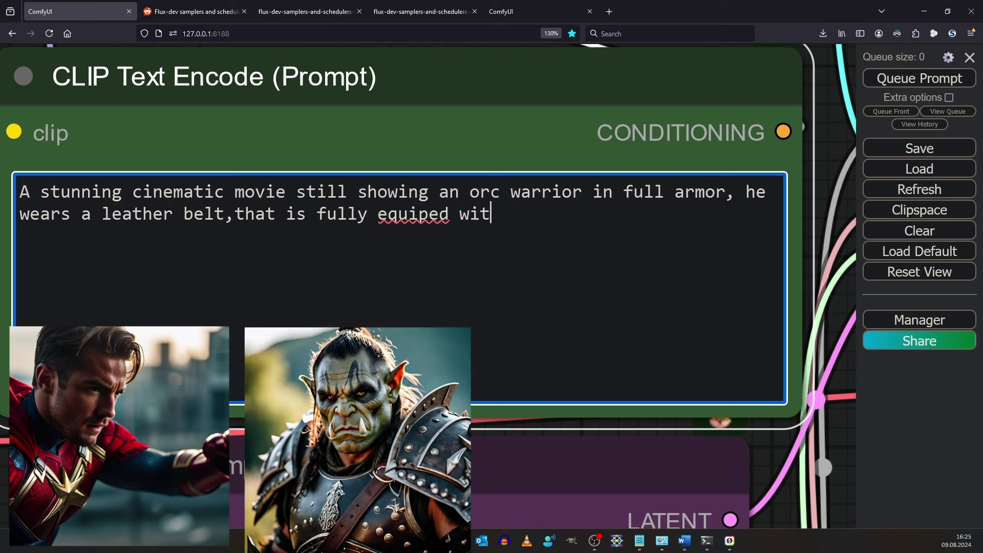
pyautogui.write('h potions and runes, he sto')
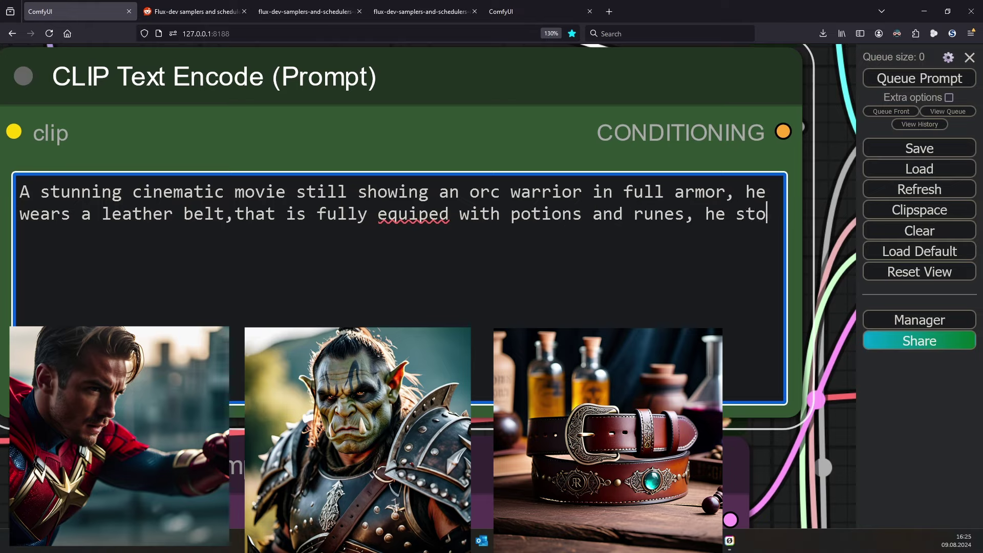
pyautogui.write('rms into battle st')
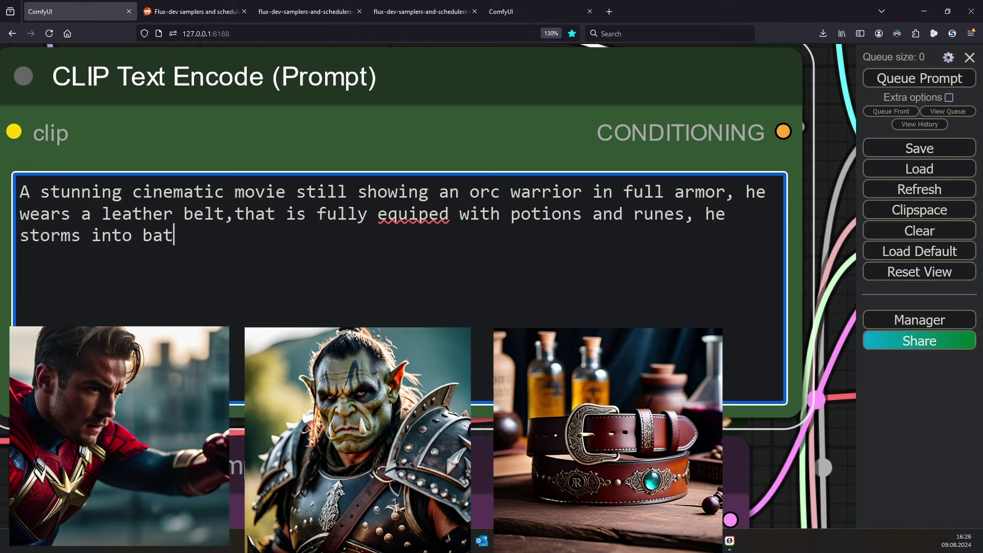
pyautogui.write('riking an epic fight pose')
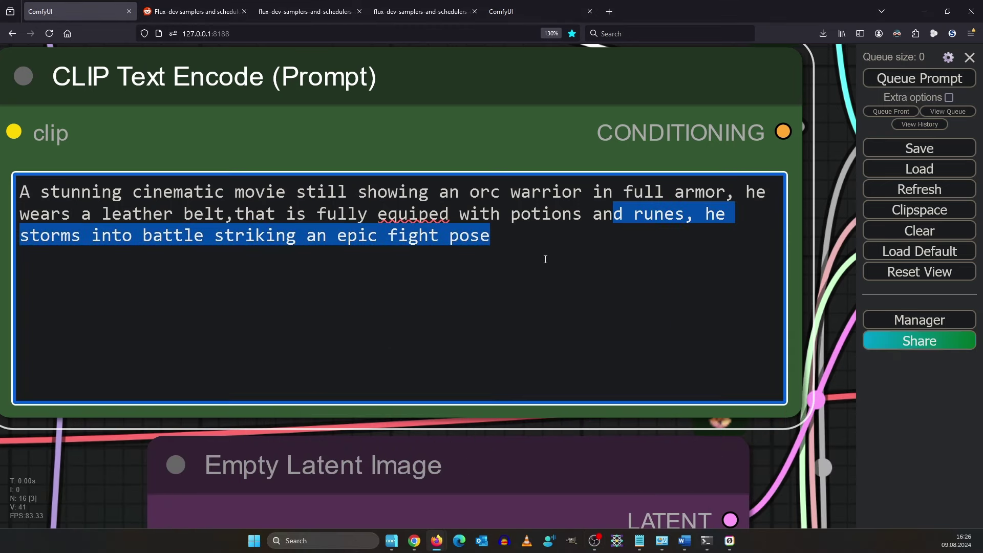
# - Fix the misspelling 'equiped' to 'equipped' from the spelling suggestions
pyautogui.scroll(-6, 828, 136)
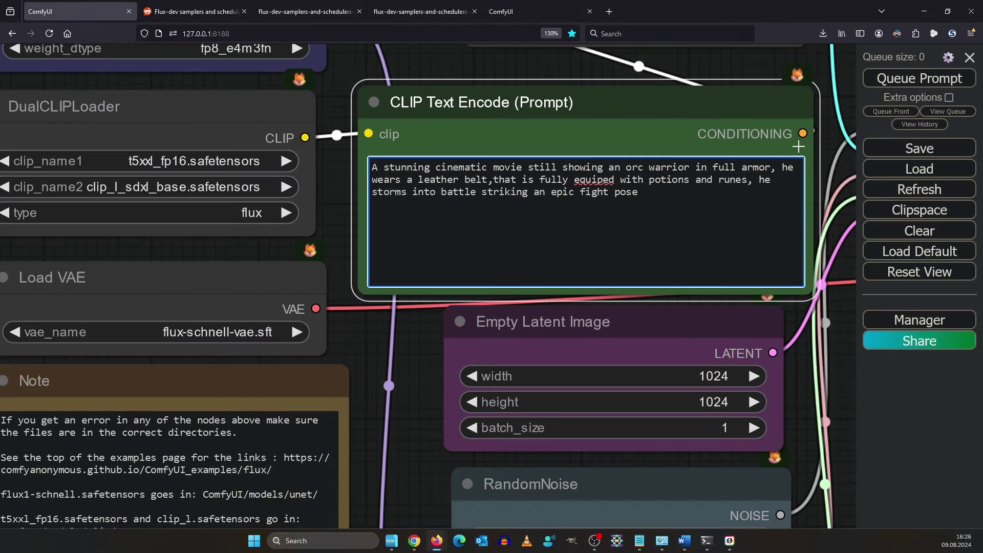
pyautogui.scroll(2, 830, 146)
pyautogui.scroll(3, 831, 147)
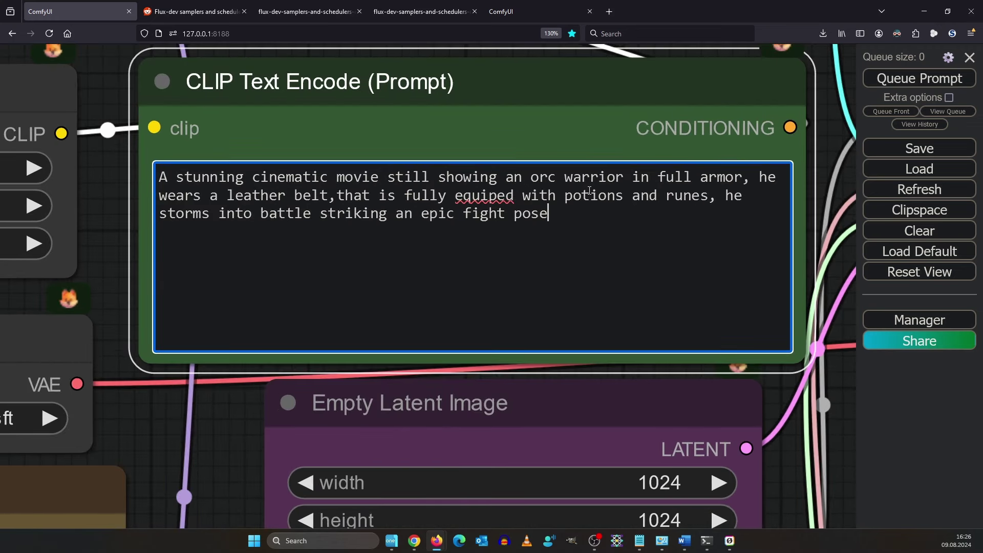
pyautogui.rightClick(483, 196)
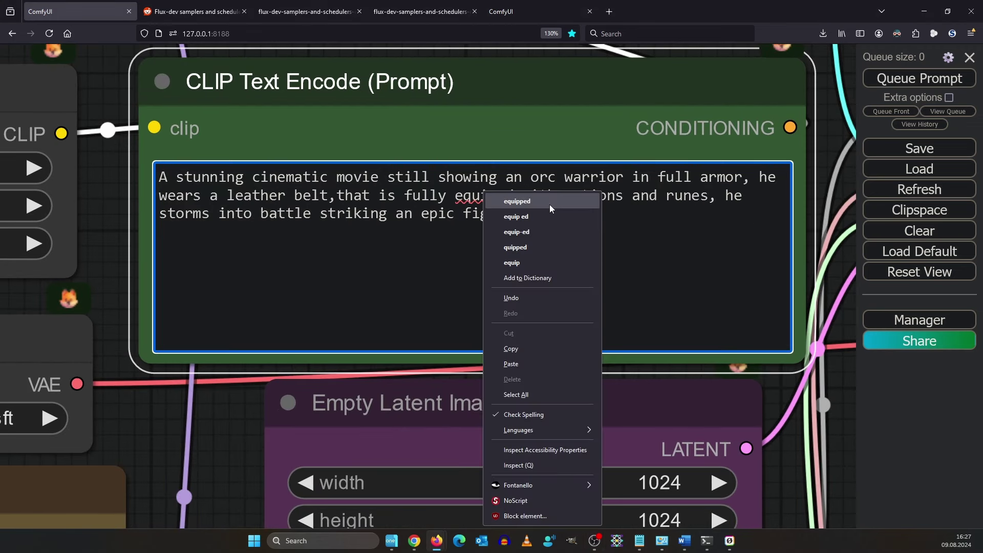
pyautogui.click(512, 200)
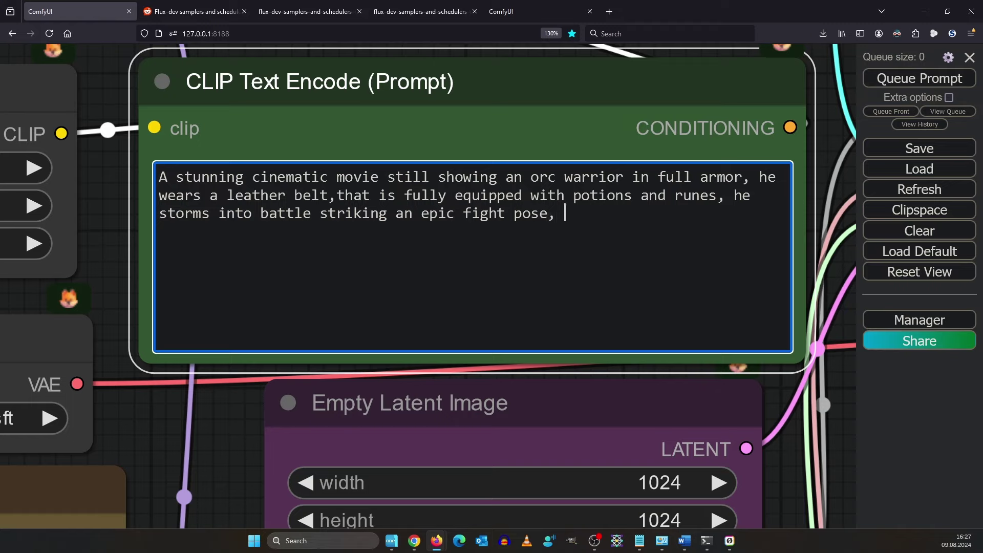
# - Append '35mm photograph, film, bokeh, professional, 4k, highly detailed' after the pose
pyautogui.write('.35mm photograph, film, bokeh, professional, 4k, highly detailed')
pyautogui.moveTo(496, 231); pyautogui.dragTo(574, 197)
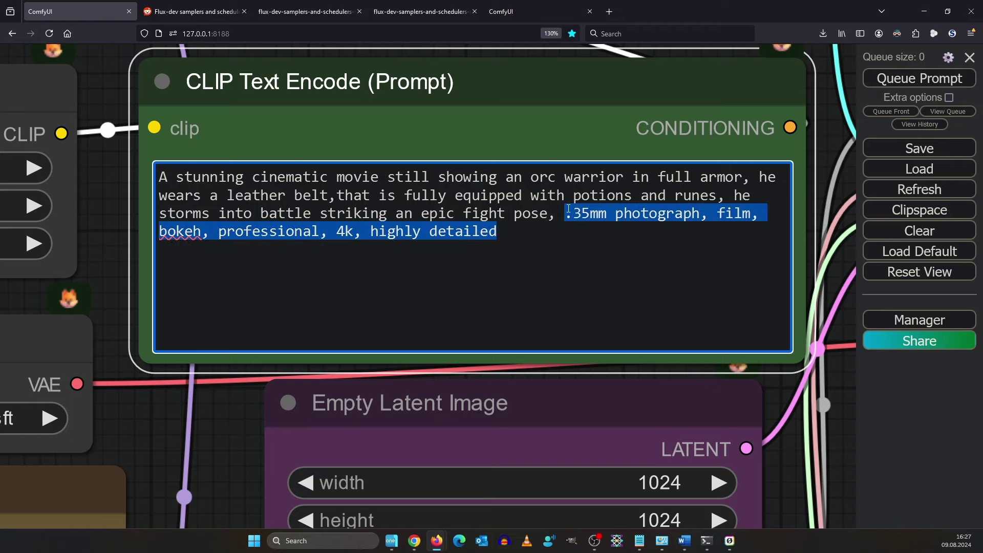
pyautogui.click(598, 214)
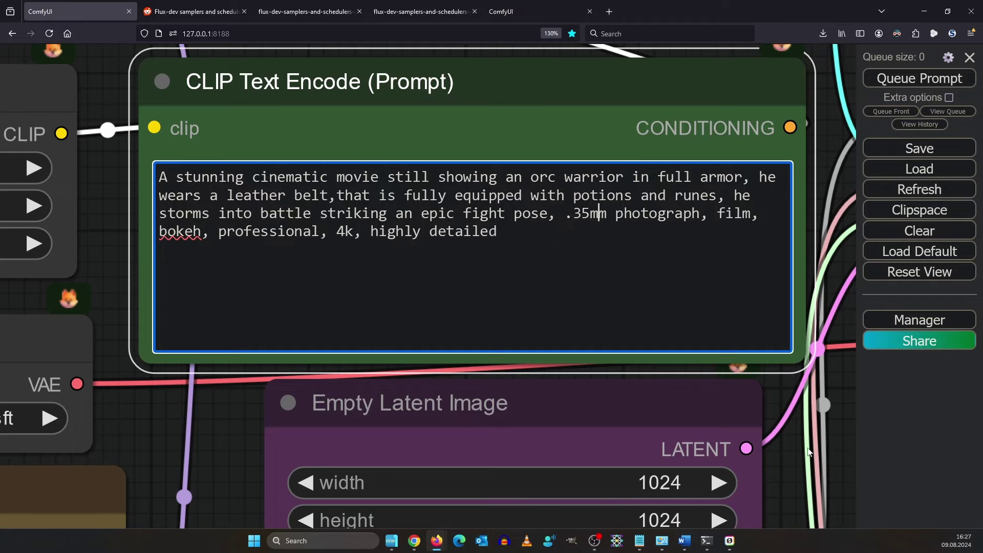
pyautogui.moveTo(775, 478); pyautogui.dragTo(727, 266)
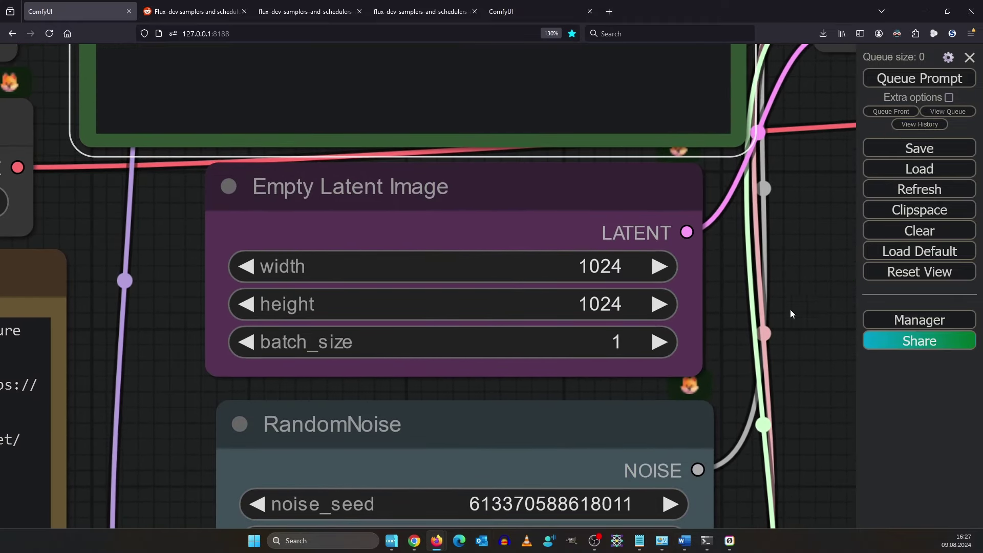
# - Set the Empty Latent Image height to 1280
pyautogui.moveTo(790, 309); pyautogui.dragTo(723, 250)
pyautogui.click(544, 245)
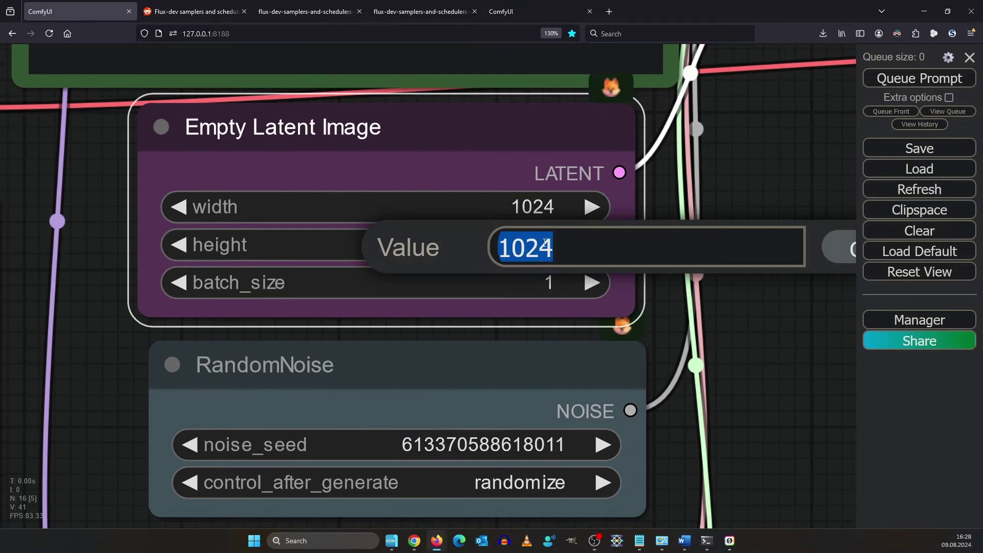
pyautogui.write('1280')
pyautogui.press('Return')
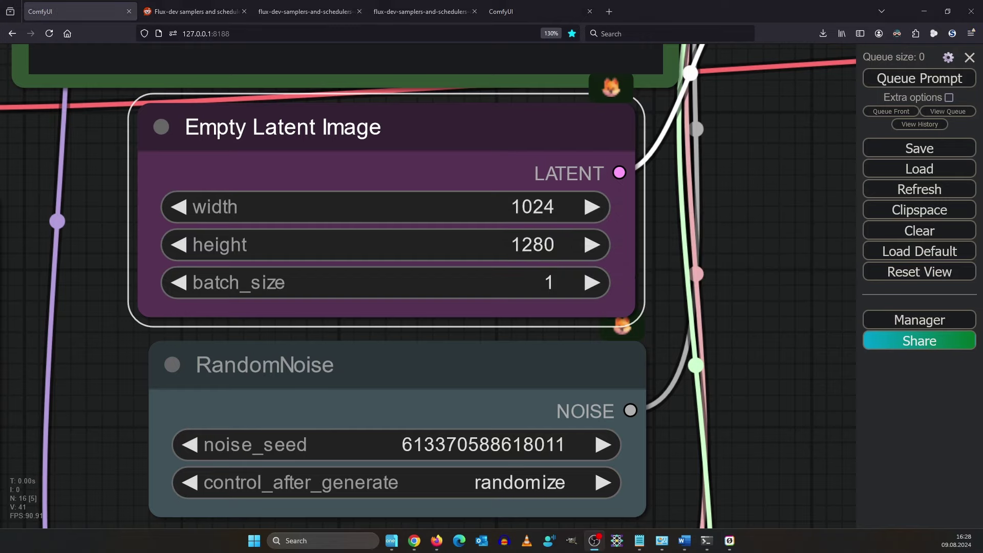
# - Enable extra options and set the batch count to 4
pyautogui.click(949, 97)
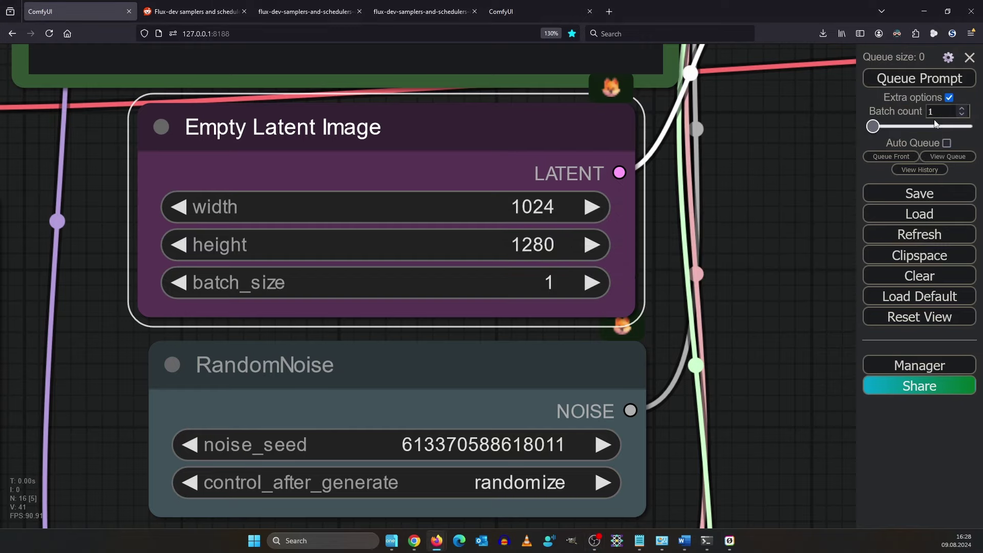
pyautogui.press('BackSpace')
pyautogui.write('4')
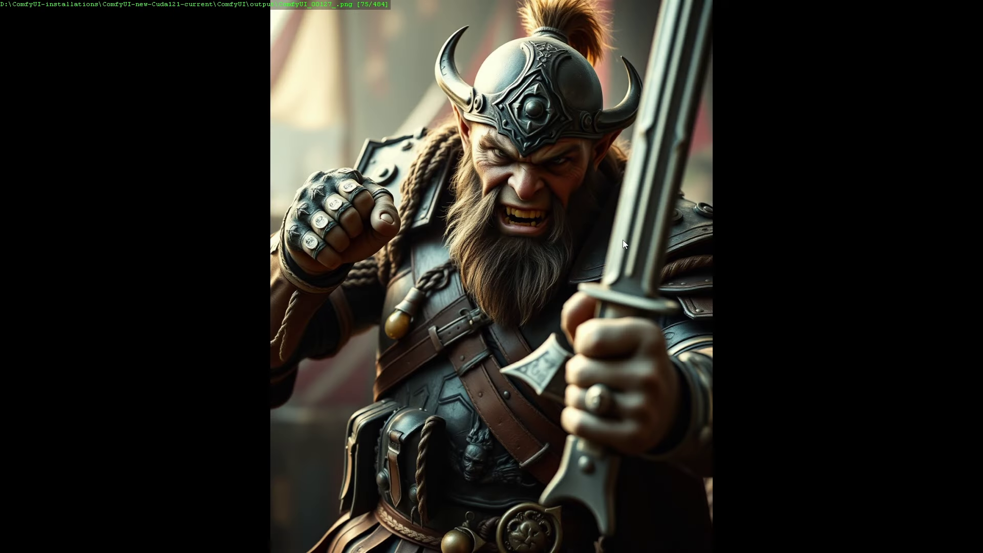
# - Step back two images in the viewer, then pan across the sampler, prompt and latent nodes
pyautogui.press('Left')
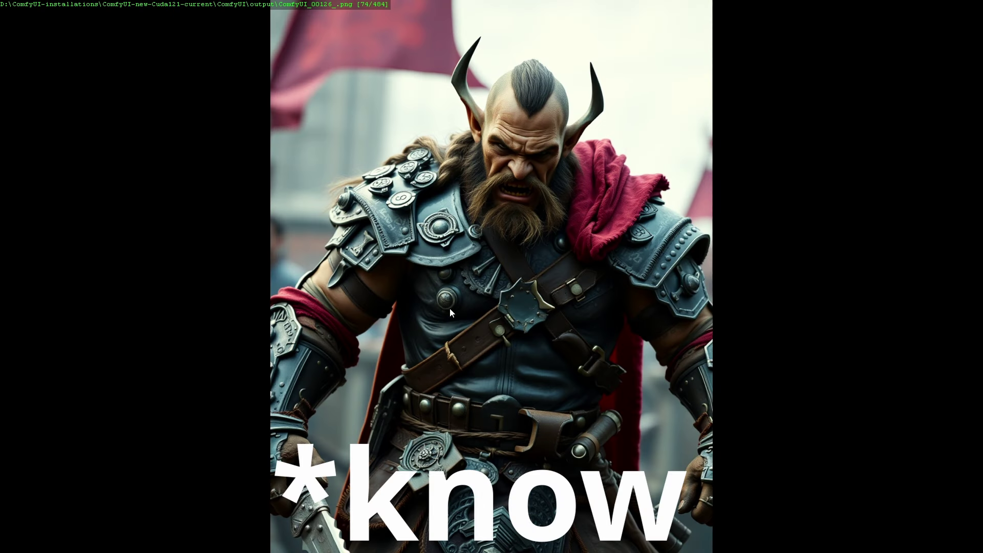
pyautogui.press('Left')
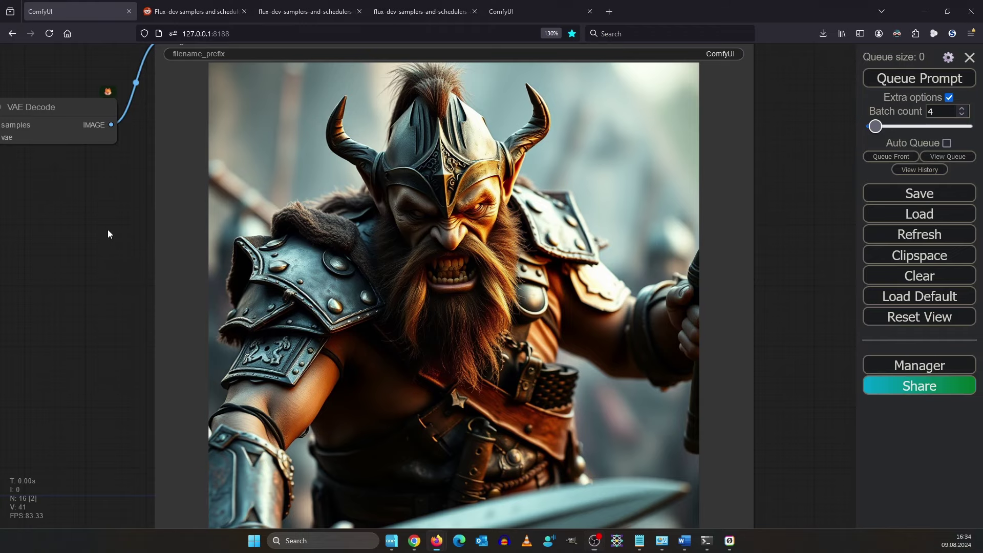
pyautogui.moveTo(108, 229); pyautogui.dragTo(313, 182)
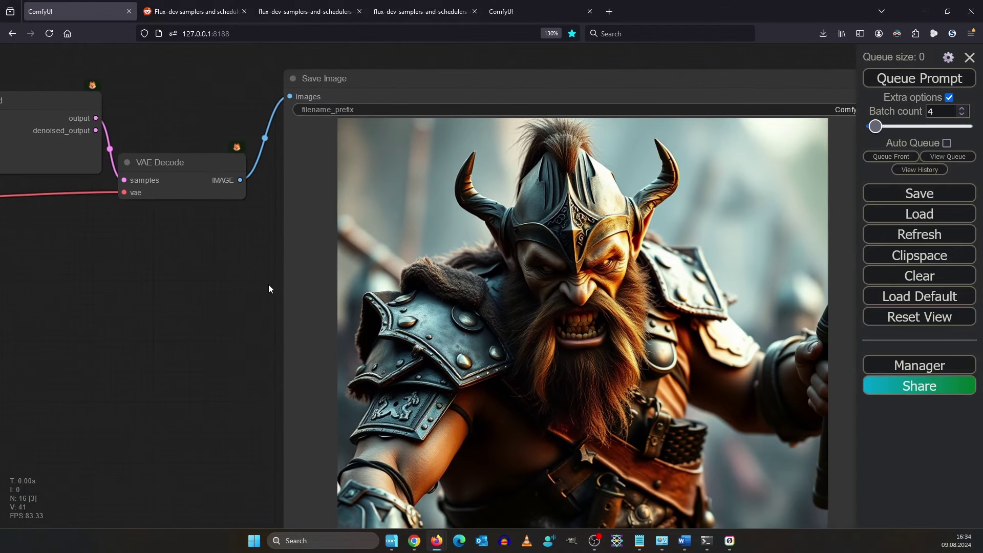
pyautogui.moveTo(116, 246)
pyautogui.mouseDown()
pyautogui.moveTo(521, 355)
pyautogui.moveTo(753, 332)
pyautogui.mouseUp()
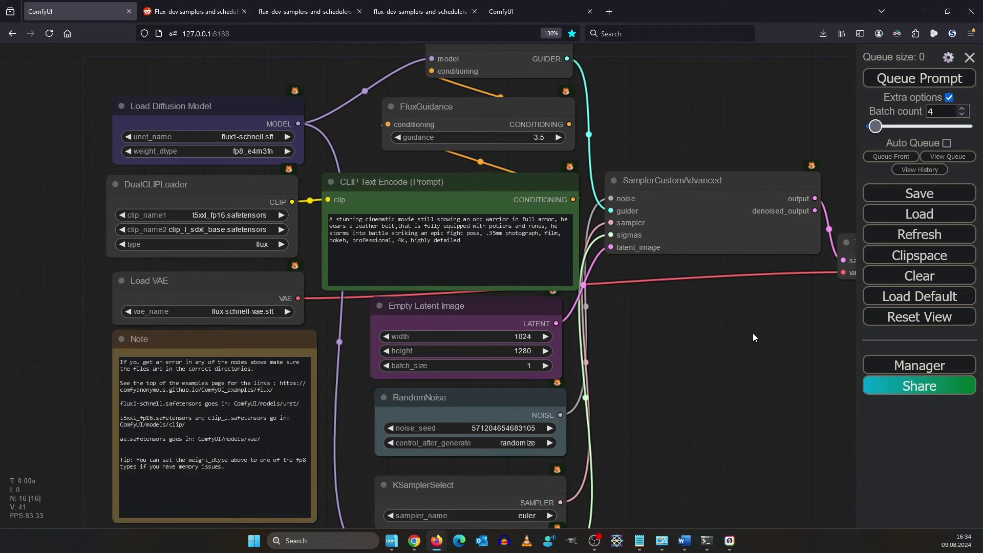
# - Paste the new dark-green-skinned, pointy-eared angry warrior prompt over the old text
pyautogui.scroll(5, 634, 299)
pyautogui.moveTo(634, 299); pyautogui.dragTo(762, 401)
pyautogui.moveTo(440, 295); pyautogui.dragTo(126, 218)
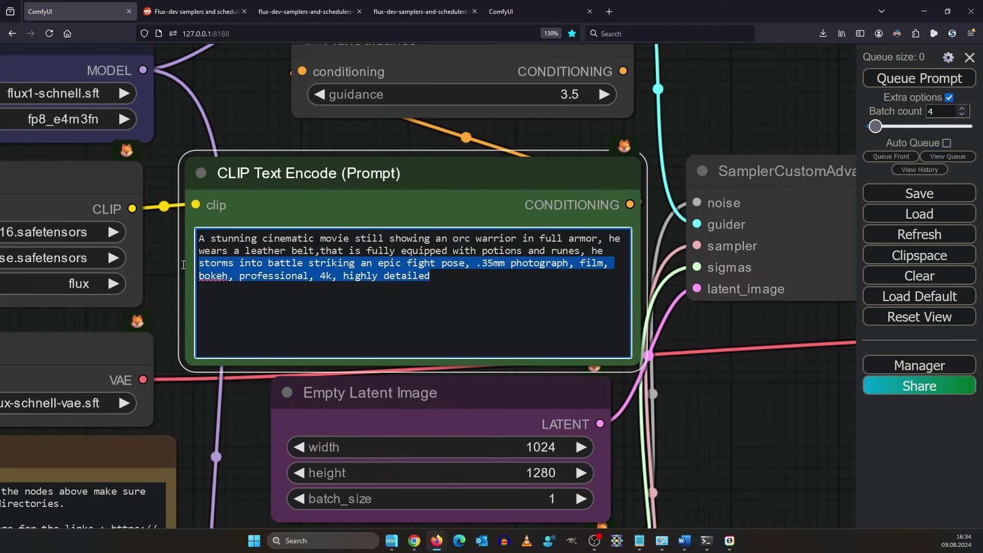
pyautogui.write('A stunning cinematic movie still in a medieval fantasy setting showing a warrior in full armor, he has dark green skin, He has sharp, pointed ears and an intense angry expression on his face, he wears a leather belt that is fully equipped with potions and runes, warrior looks like from the warhammer universe, everything is highly detailed, intricate face details, .35mm photograph, film, bokeh, professional, 4k, highly detailed')
pyautogui.scroll(3, 438, 224)
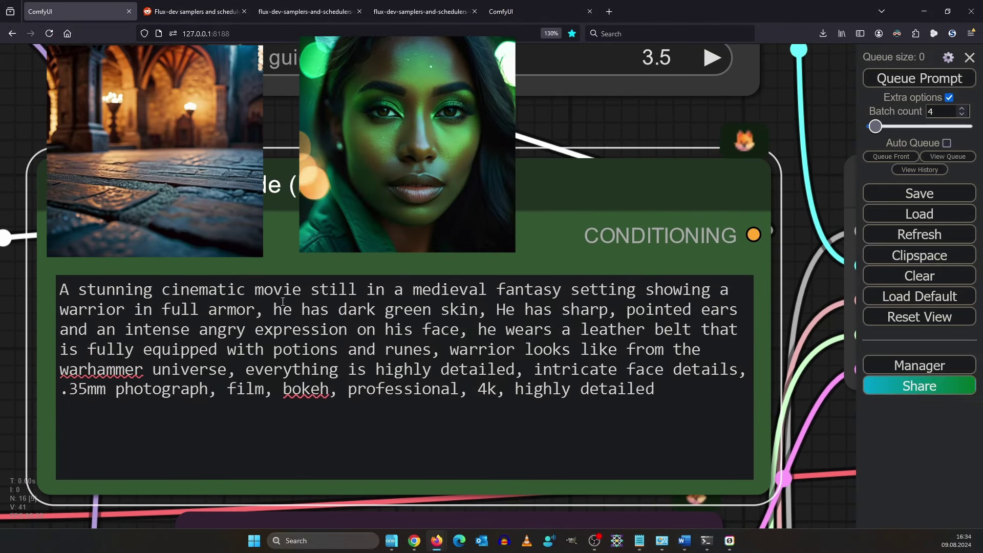
pyautogui.moveTo(273, 309)
pyautogui.mouseDown()
pyautogui.moveTo(502, 309)
pyautogui.moveTo(481, 315)
pyautogui.mouseUp()
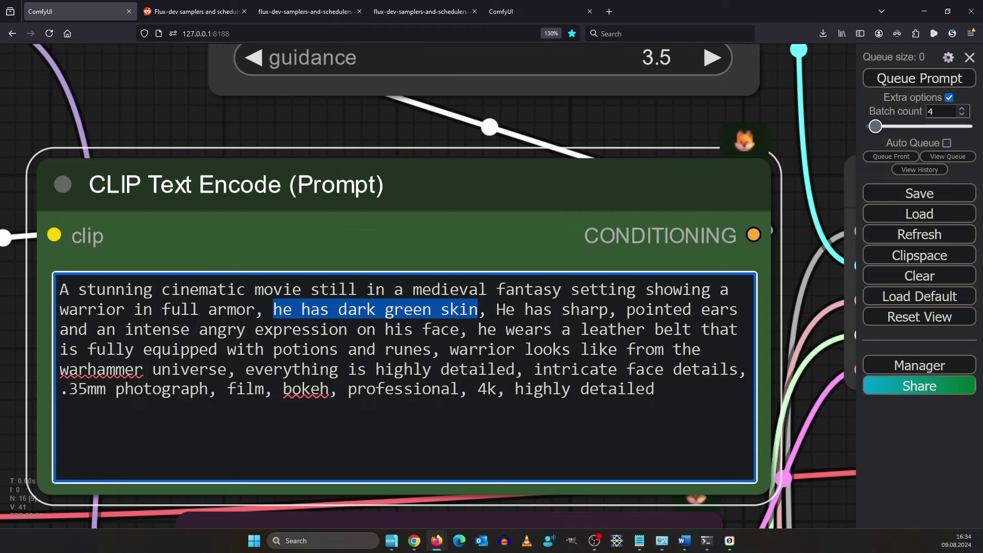
pyautogui.click(402, 390)
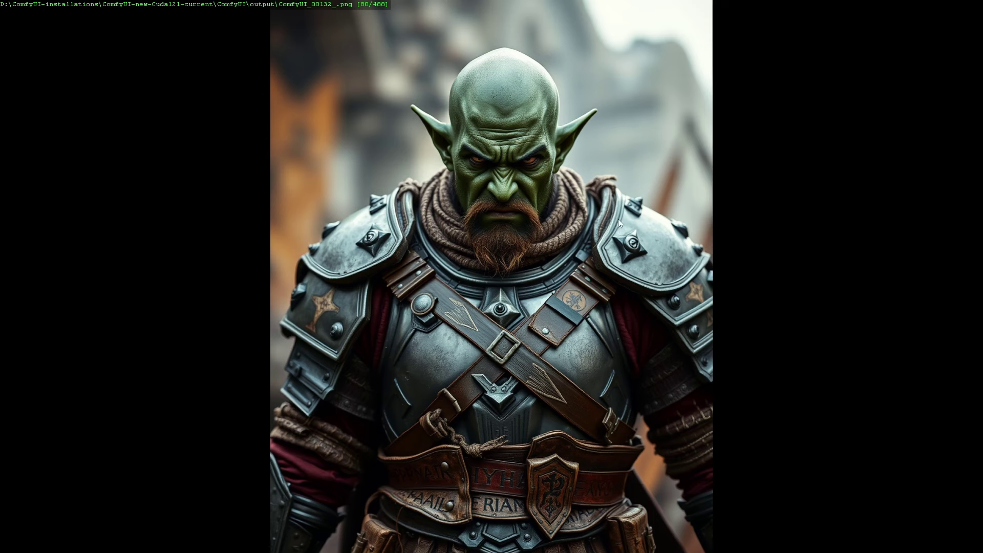
# - View the previous green-skinned warrior image, then open the Windows Start search
pyautogui.press('Left')
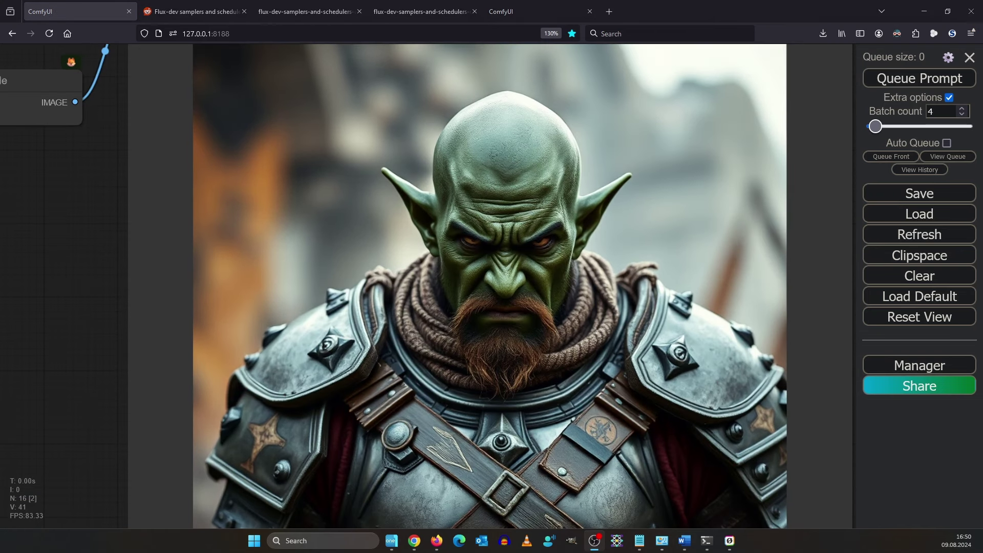
pyautogui.click(326, 540)
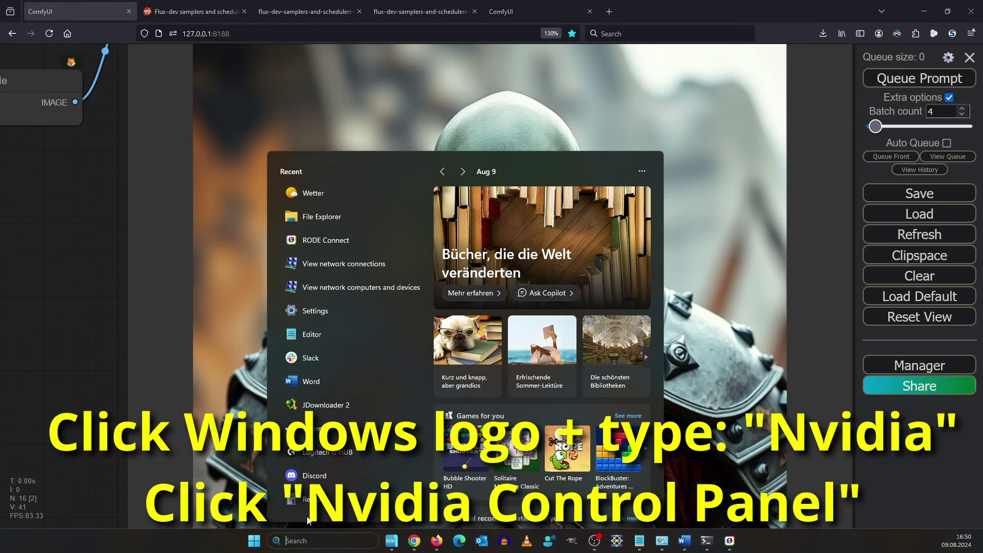
# - Search 'nvidia', set CUDA - Sysmem Fallback Policy to Prefer No Sysmem Fallback, and apply
pyautogui.write('nvidia')
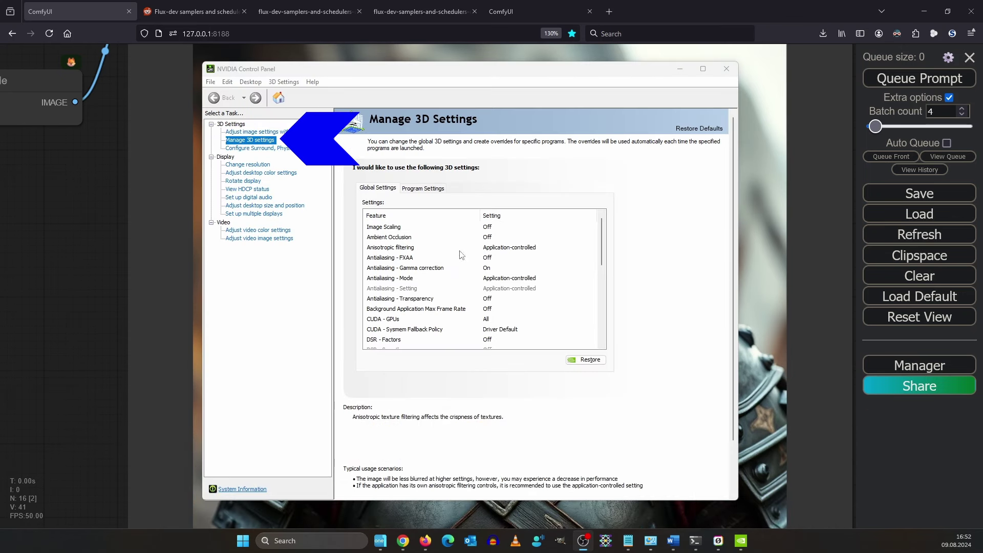
pyautogui.scroll(-1, 541, 278)
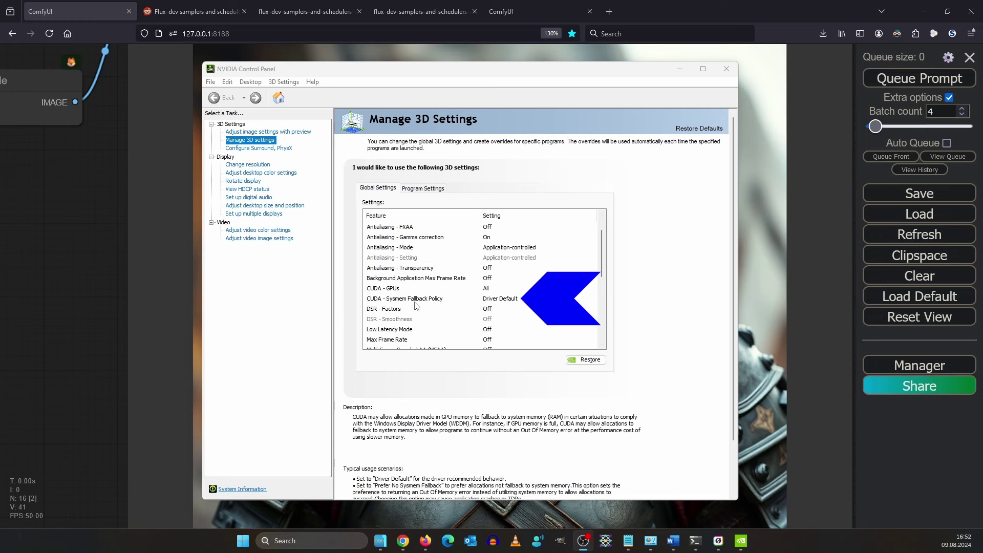
pyautogui.click(511, 300)
pyautogui.click(511, 299)
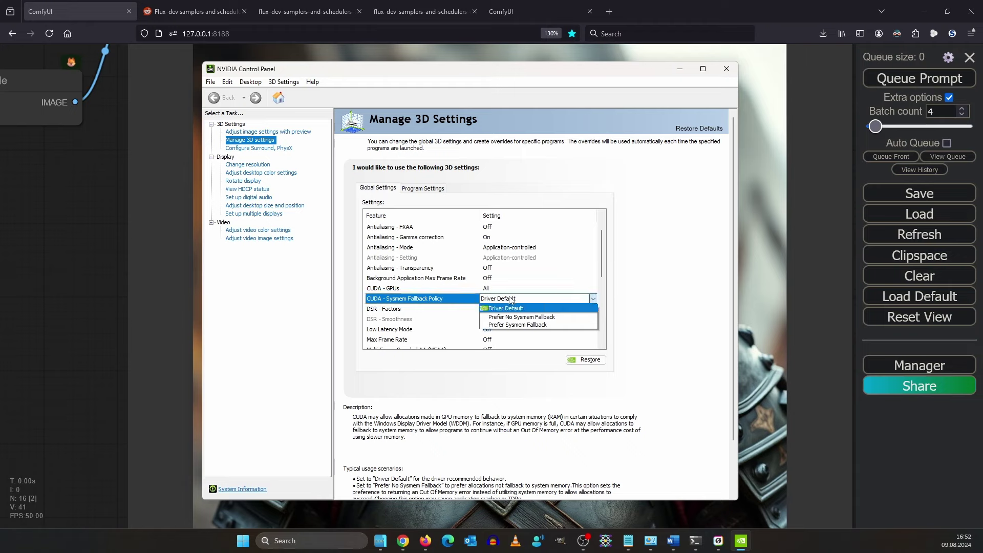
pyautogui.click(543, 318)
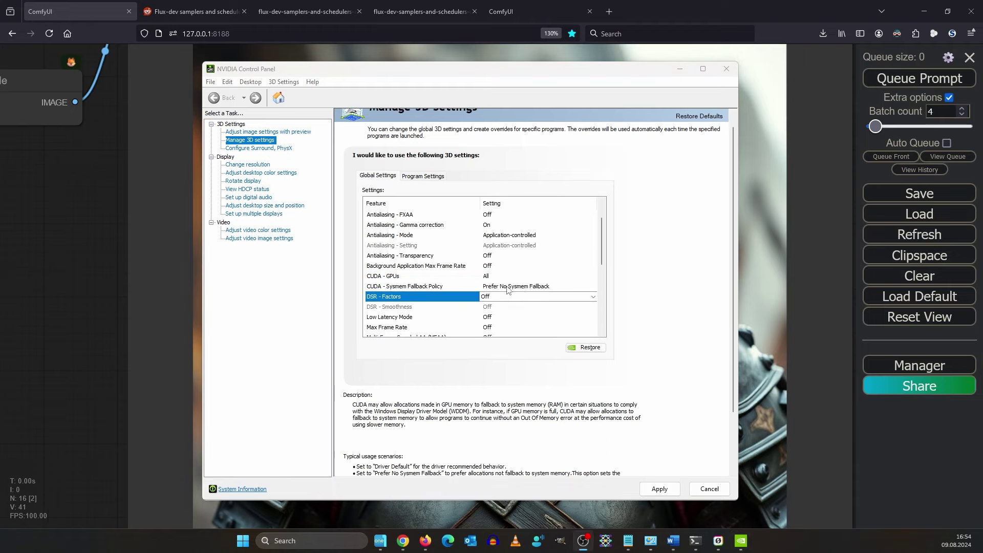
pyautogui.scroll(-1, 594, 287)
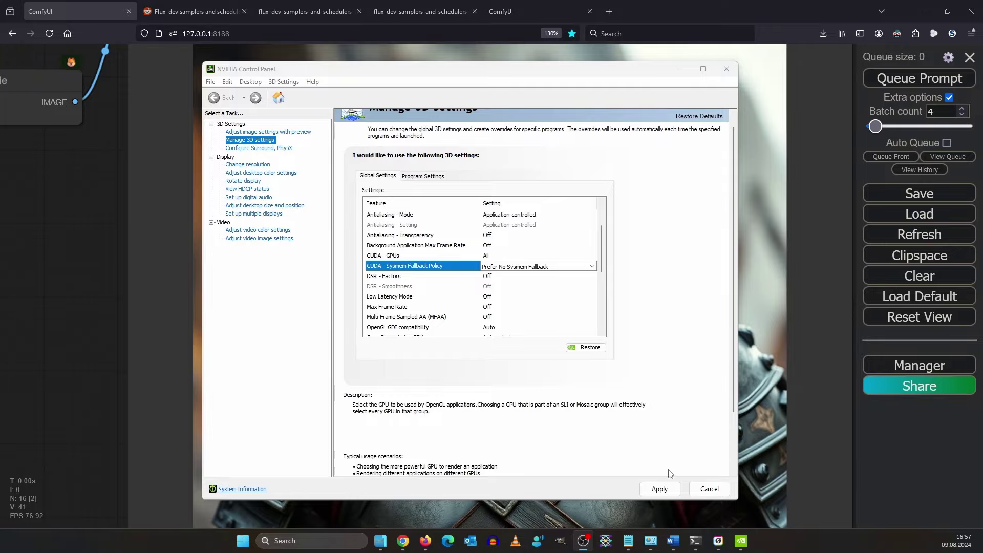
pyautogui.click(659, 489)
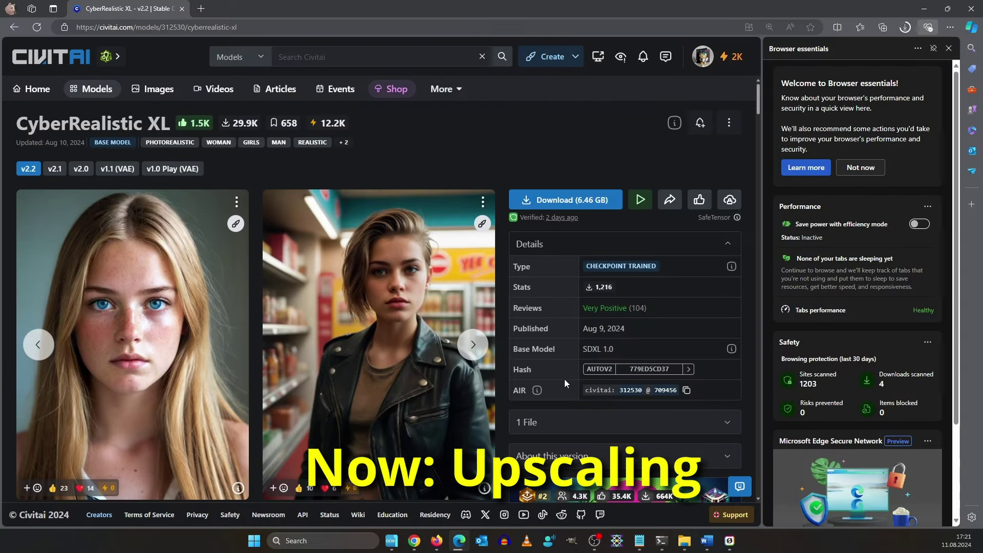
# - Advance the CyberRealistic XL example image carousel twice
pyautogui.click(474, 354)
pyautogui.click(474, 353)
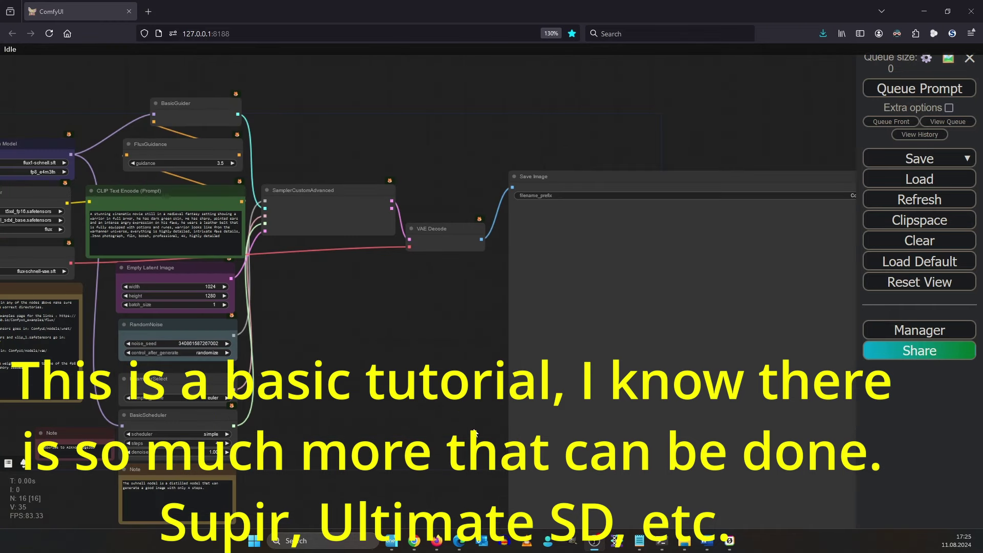
# - Add a VAE Encode node whose pixels come from VAE Decode's IMAGE output
pyautogui.scroll(3, 327, 401)
pyautogui.moveTo(326, 402)
pyautogui.mouseDown()
pyautogui.moveTo(250, 233)
pyautogui.moveTo(318, 338)
pyautogui.mouseUp()
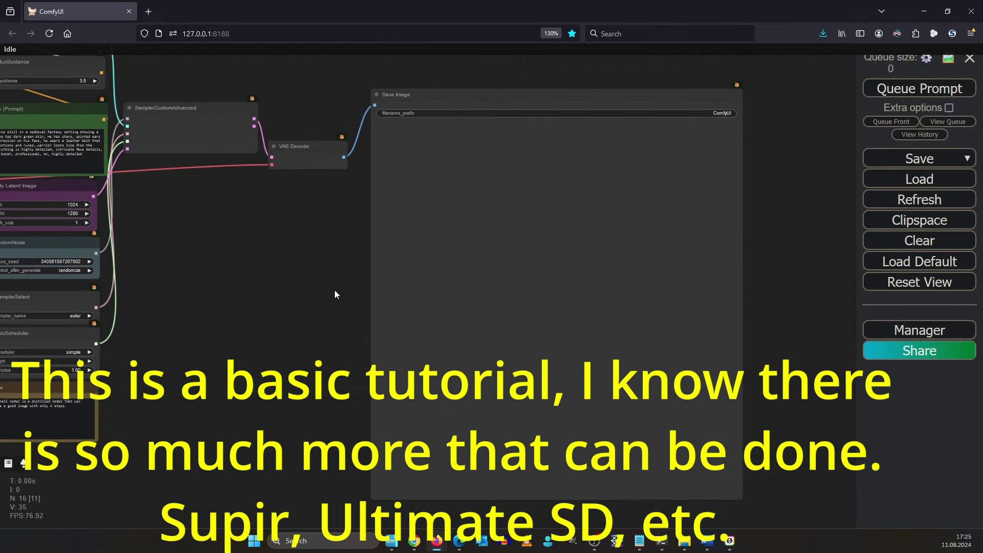
pyautogui.moveTo(326, 426); pyautogui.dragTo(339, 364)
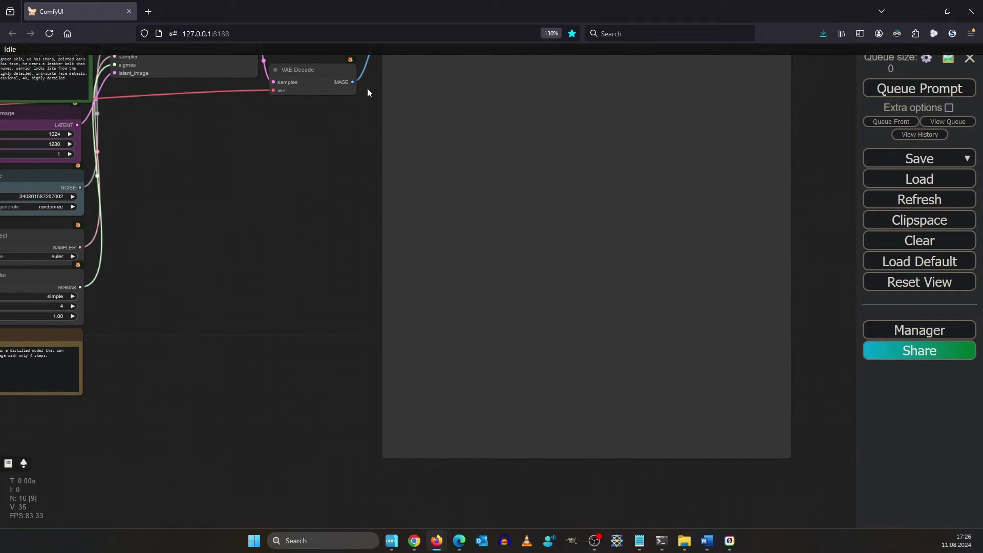
pyautogui.moveTo(353, 82); pyautogui.dragTo(359, 492)
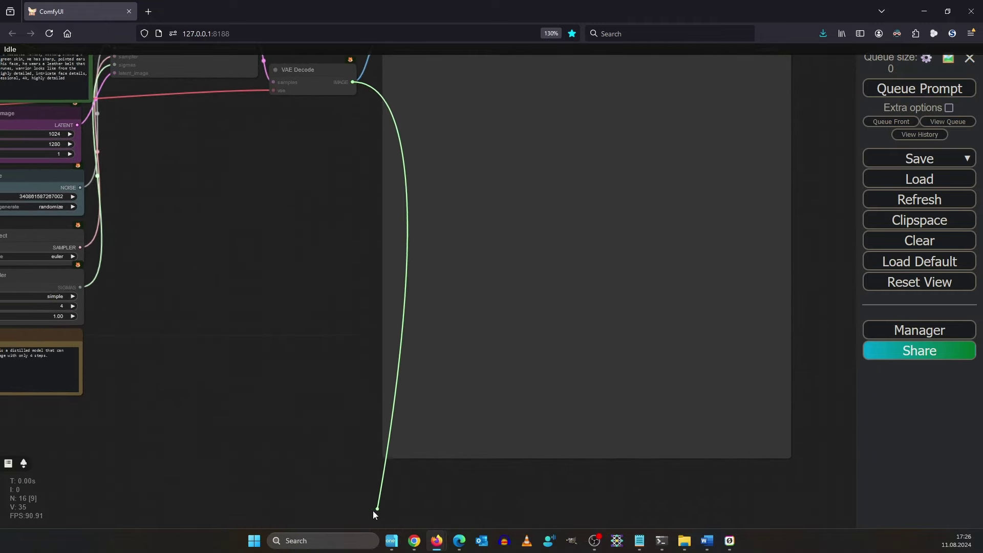
pyautogui.moveTo(359, 492); pyautogui.dragTo(348, 522)
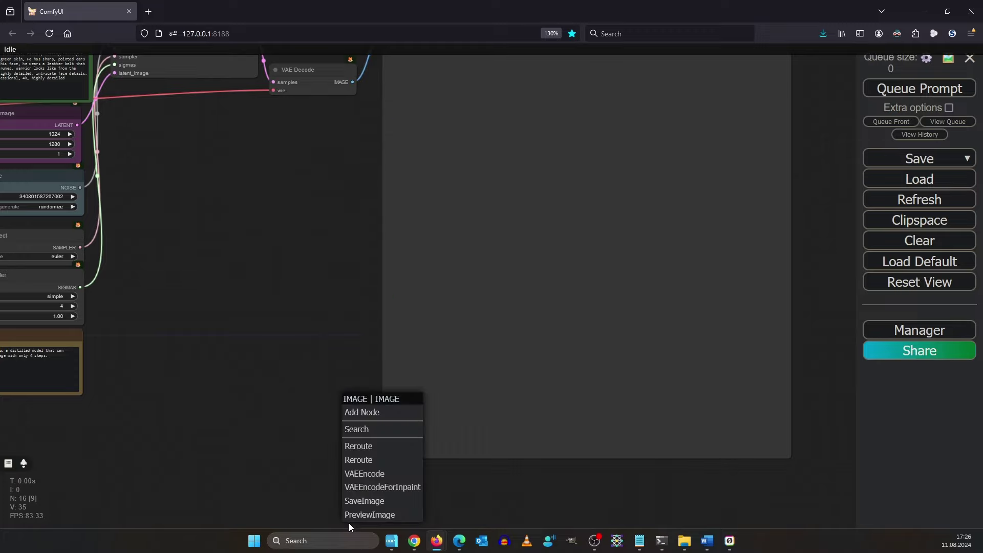
pyautogui.click(368, 474)
# - Position the VAE Encode node with room on its left and drag out from its vae input
pyautogui.moveTo(417, 493)
pyautogui.mouseDown()
pyautogui.moveTo(489, 314)
pyautogui.moveTo(572, 394)
pyautogui.mouseUp()
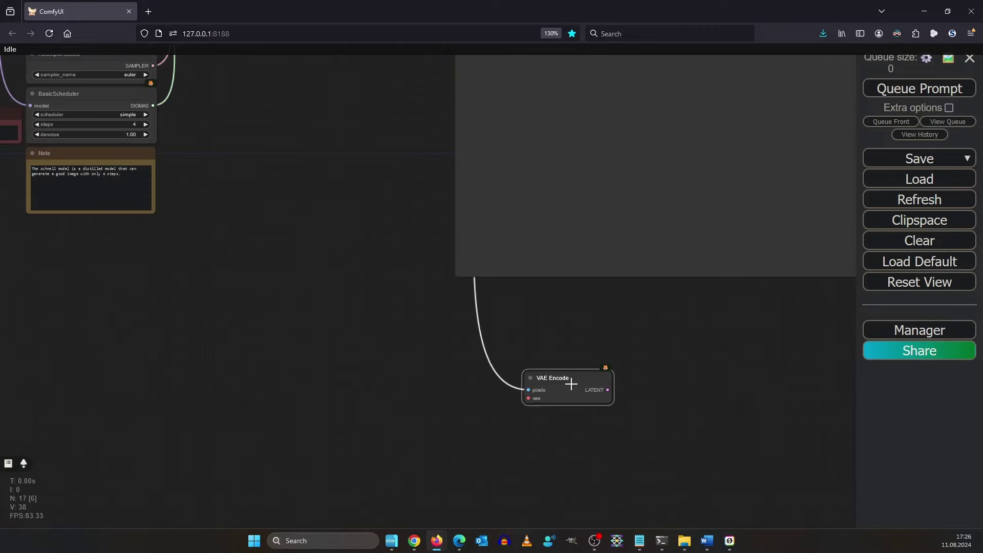
pyautogui.moveTo(678, 442); pyautogui.dragTo(645, 224)
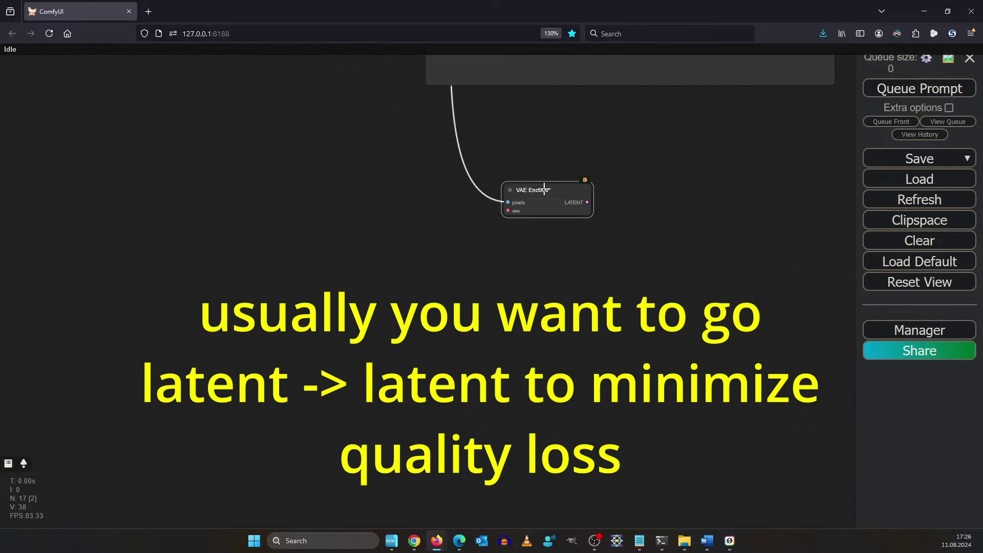
pyautogui.moveTo(544, 190); pyautogui.dragTo(579, 269)
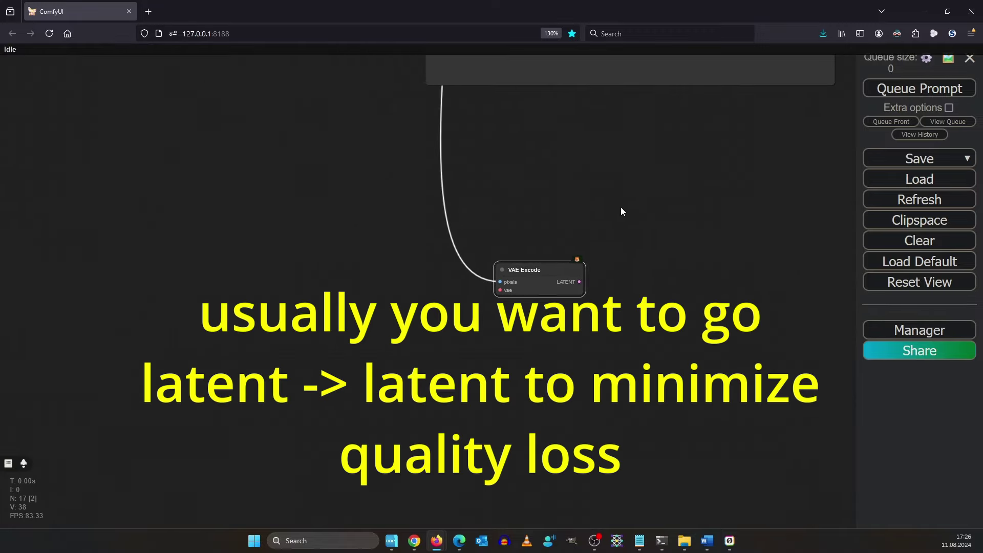
pyautogui.moveTo(622, 211); pyautogui.dragTo(655, 272)
pyautogui.scroll(2, 525, 415)
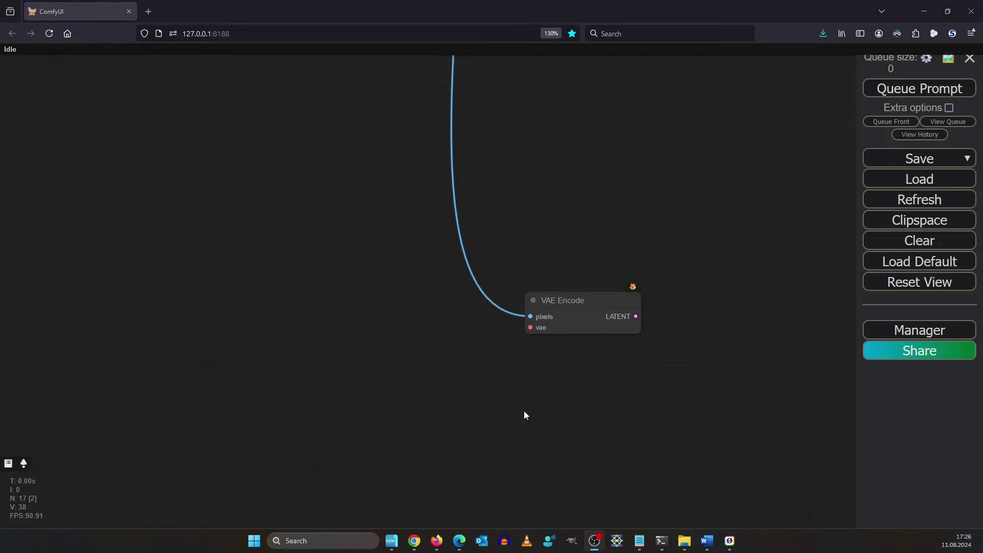
pyautogui.moveTo(520, 410); pyautogui.dragTo(610, 442)
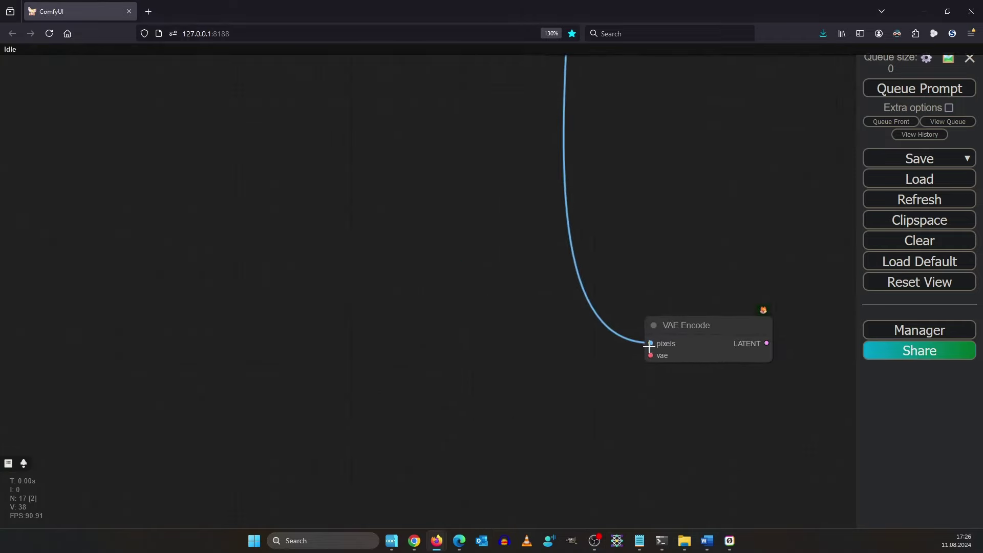
pyautogui.moveTo(658, 352); pyautogui.dragTo(113, 364)
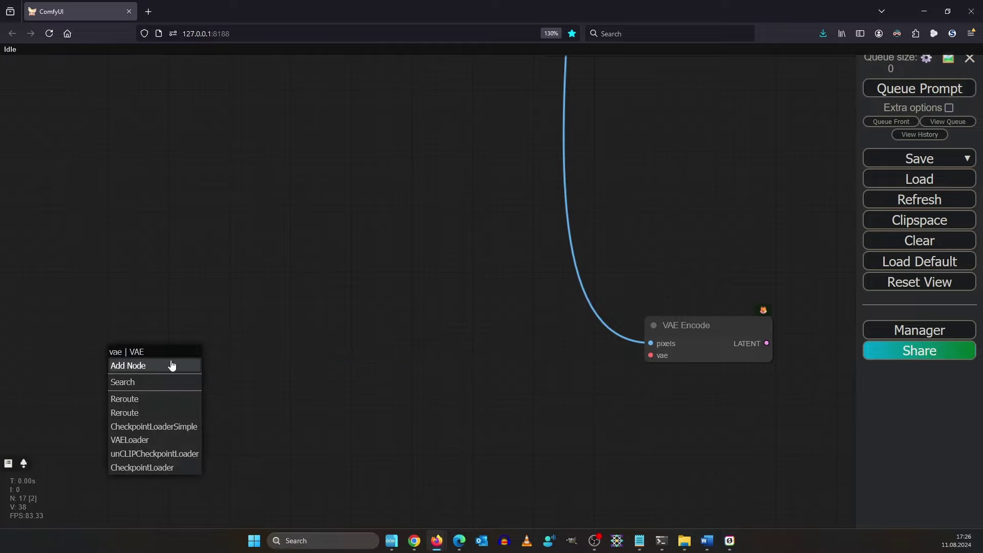
# - Feed VAE Encode's vae from a Load VAE node set to sdxl_vae.safetensors
pyautogui.click(138, 441)
pyautogui.moveTo(333, 349); pyautogui.dragTo(220, 331)
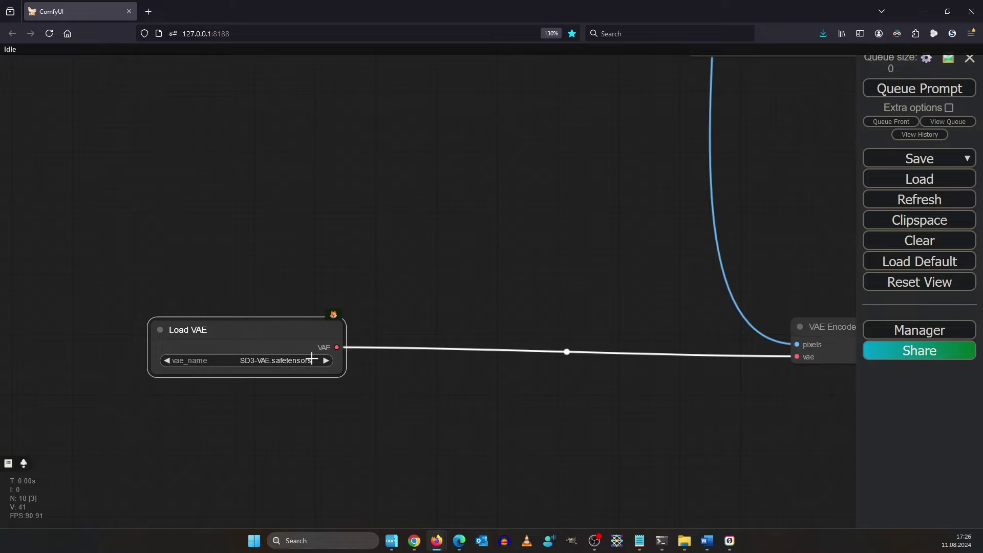
pyautogui.scroll(3, 277, 416)
pyautogui.click(269, 347)
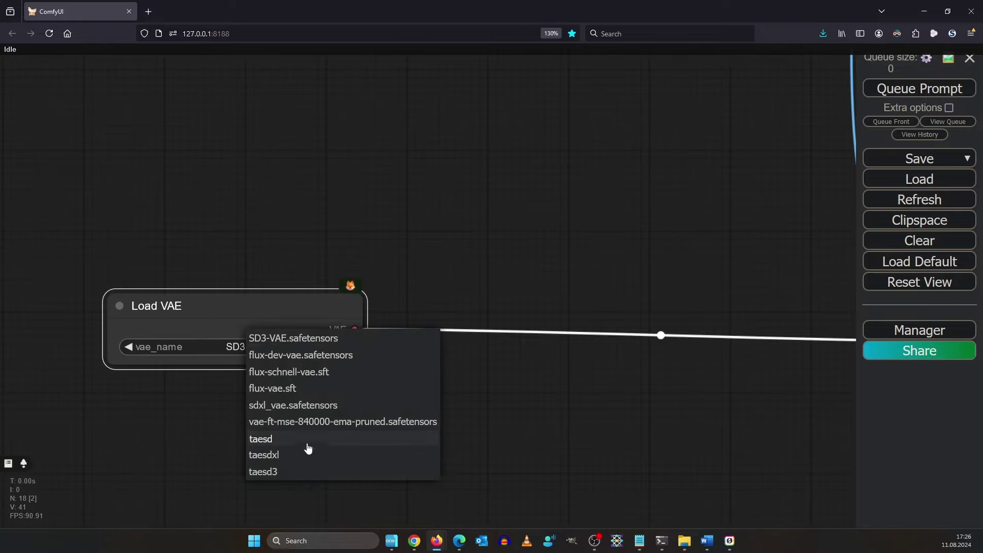
pyautogui.click(323, 406)
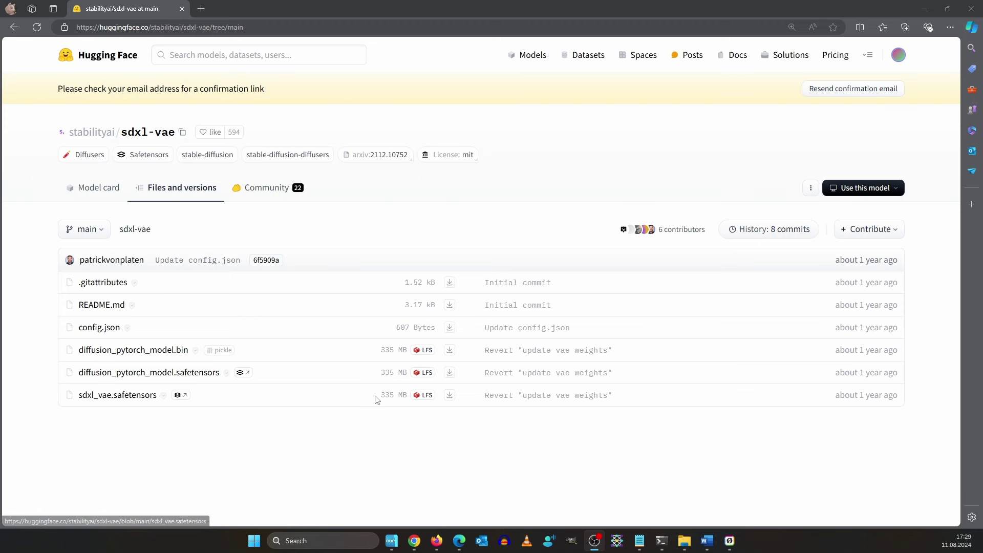
pyautogui.click(975, 7)
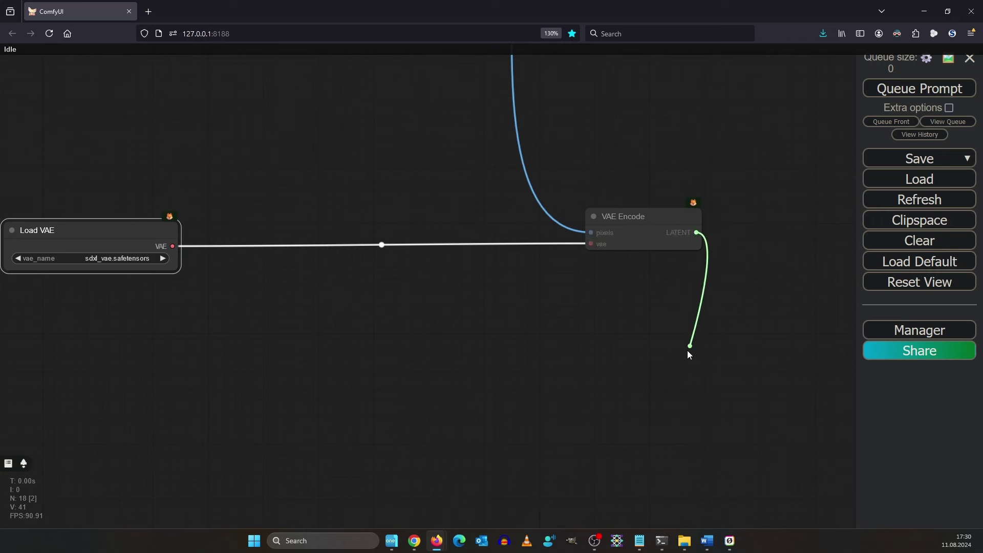
# - Add a KSampler taking VAE Encode's LATENT output as its latent_image
pyautogui.moveTo(696, 232); pyautogui.dragTo(691, 382)
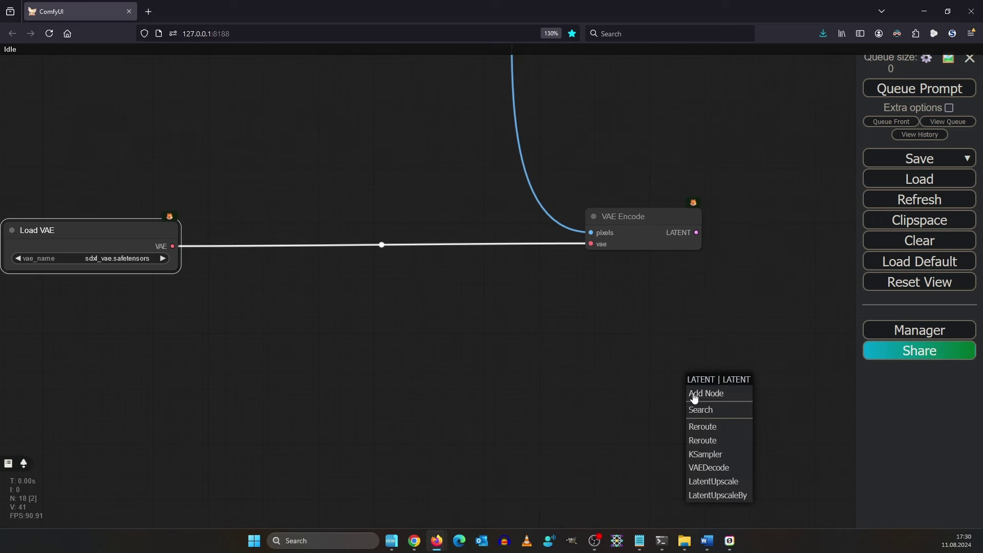
pyautogui.click(706, 454)
pyautogui.moveTo(710, 287)
pyautogui.mouseDown()
pyautogui.moveTo(403, 194)
pyautogui.moveTo(435, 305)
pyautogui.mouseUp()
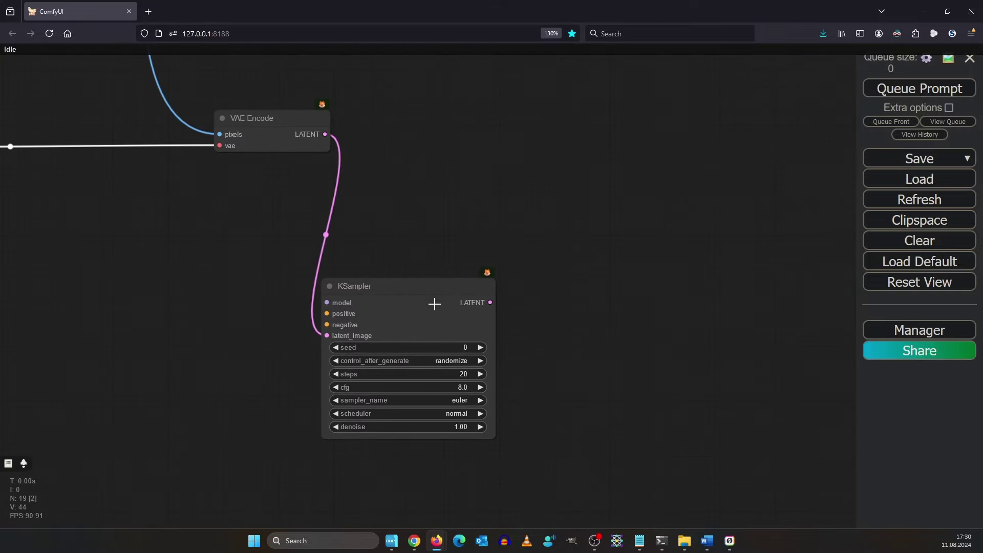
pyautogui.scroll(-2, 665, 309)
pyautogui.moveTo(667, 310); pyautogui.dragTo(432, 292)
pyautogui.scroll(2, 601, 421)
pyautogui.scroll(2, 557, 229)
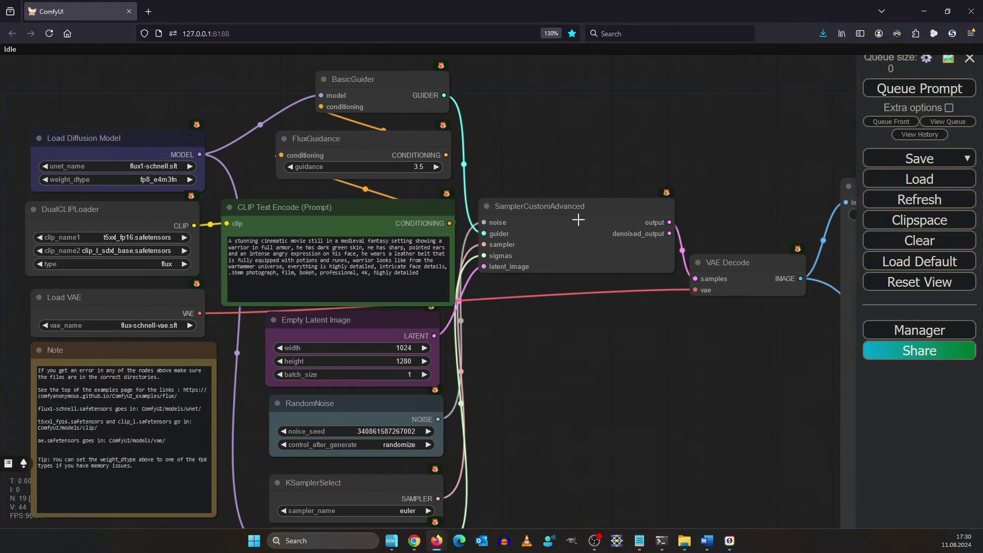
pyautogui.scroll(2, 557, 229)
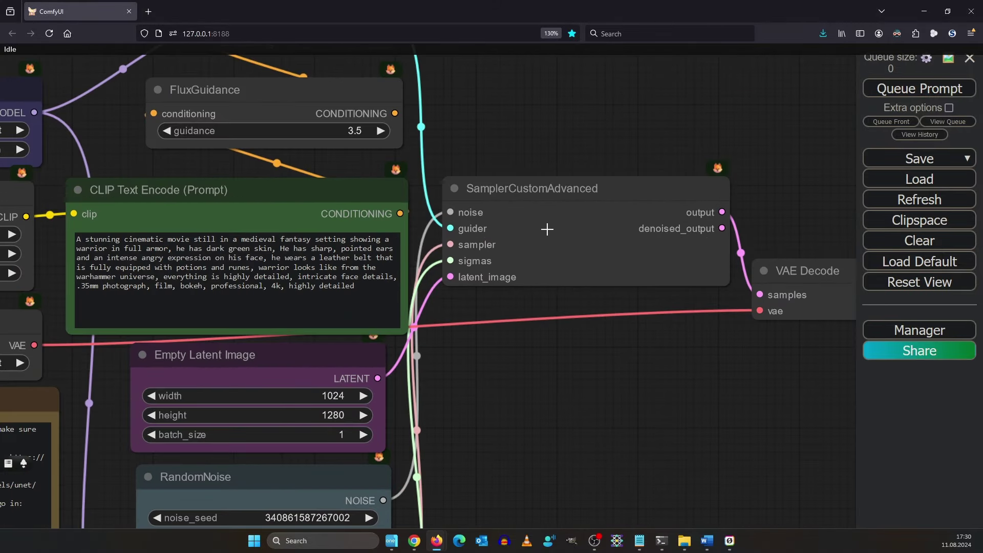
pyautogui.scroll(3, 579, 233)
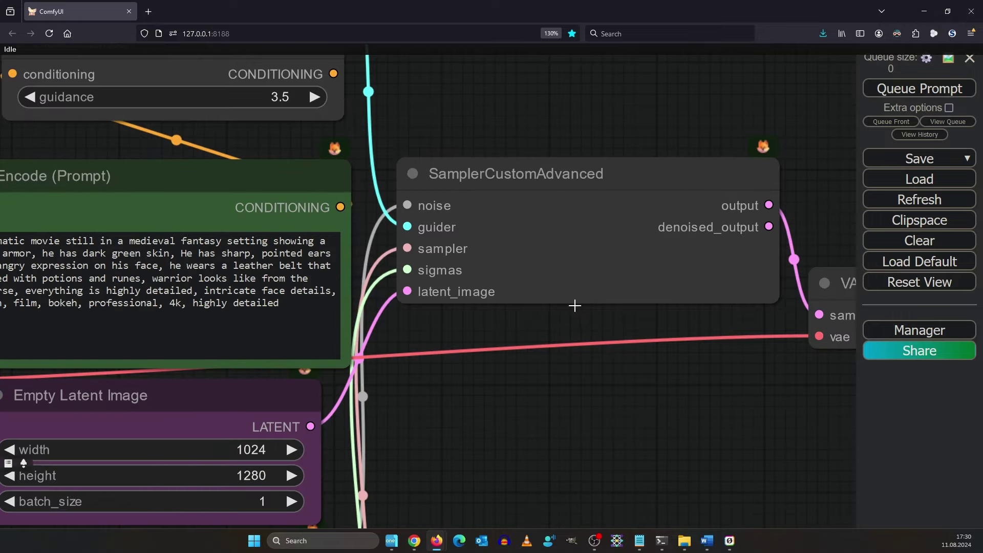
pyautogui.scroll(-2, 628, 436)
# - Nudge the KSamplerSelect node, then frame Load VAE, VAE Encode and KSampler together
pyautogui.moveTo(647, 442); pyautogui.dragTo(731, 90)
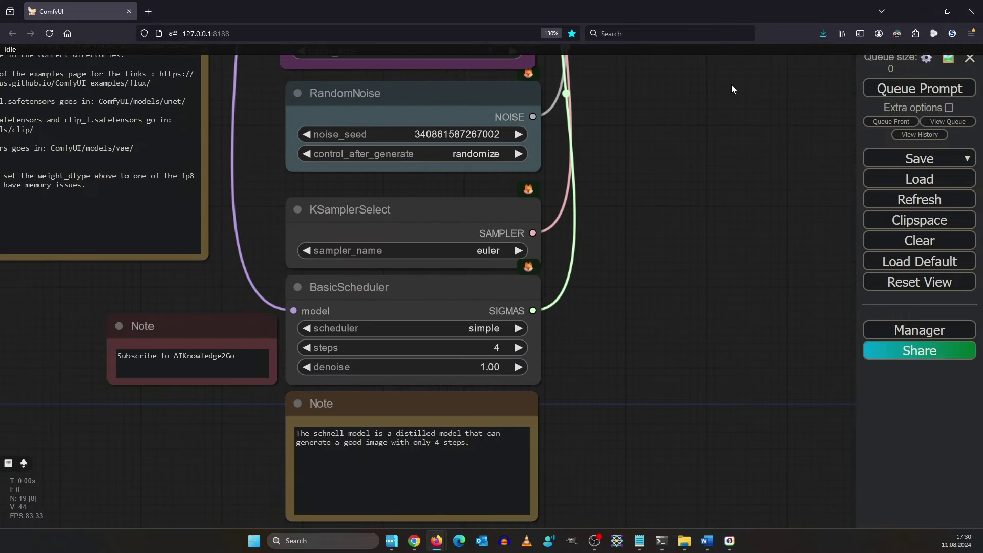
pyautogui.moveTo(417, 230)
pyautogui.mouseDown()
pyautogui.moveTo(377, 224)
pyautogui.moveTo(452, 228)
pyautogui.mouseUp()
pyautogui.moveTo(661, 316); pyautogui.dragTo(443, 173)
pyautogui.scroll(-5, 442, 173)
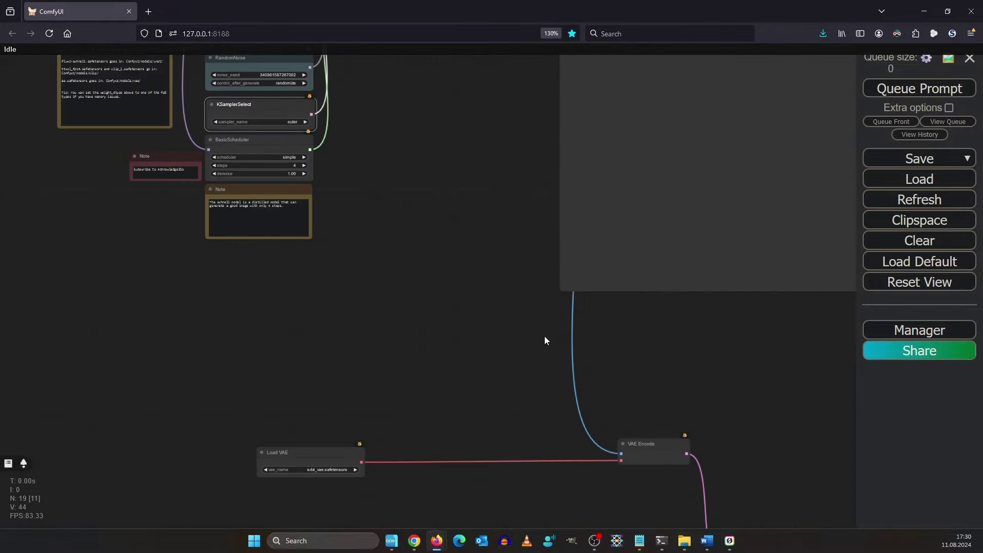
pyautogui.scroll(3, 634, 348)
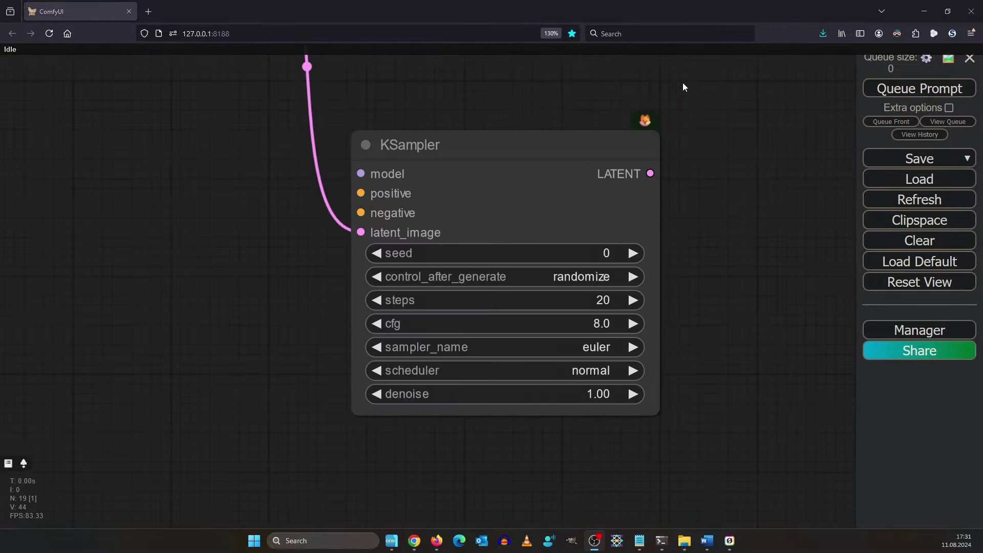
pyautogui.scroll(-4, 684, 82)
pyautogui.moveTo(683, 82); pyautogui.dragTo(675, 242)
pyautogui.scroll(-2, 713, 186)
pyautogui.scroll(-1, 589, 178)
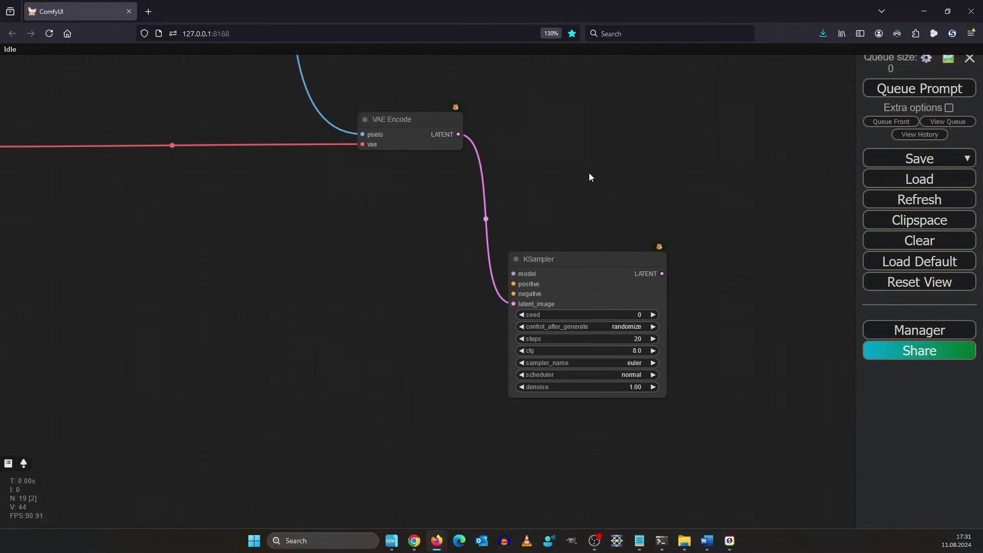
pyautogui.moveTo(589, 177); pyautogui.dragTo(708, 186)
pyautogui.moveTo(505, 299); pyautogui.dragTo(582, 284)
pyautogui.moveTo(432, 296); pyautogui.dragTo(401, 333)
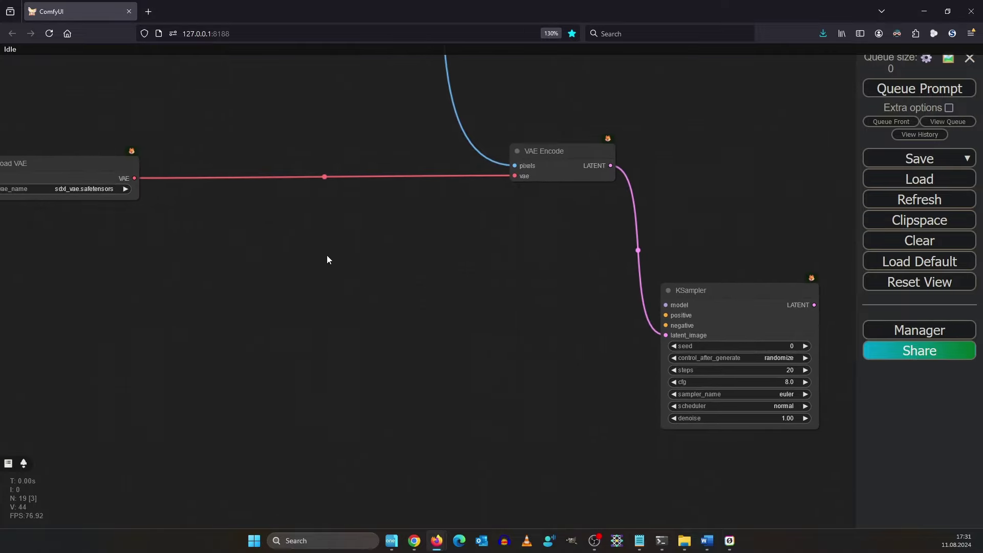
pyautogui.scroll(-2, 328, 259)
pyautogui.scroll(-1, 336, 345)
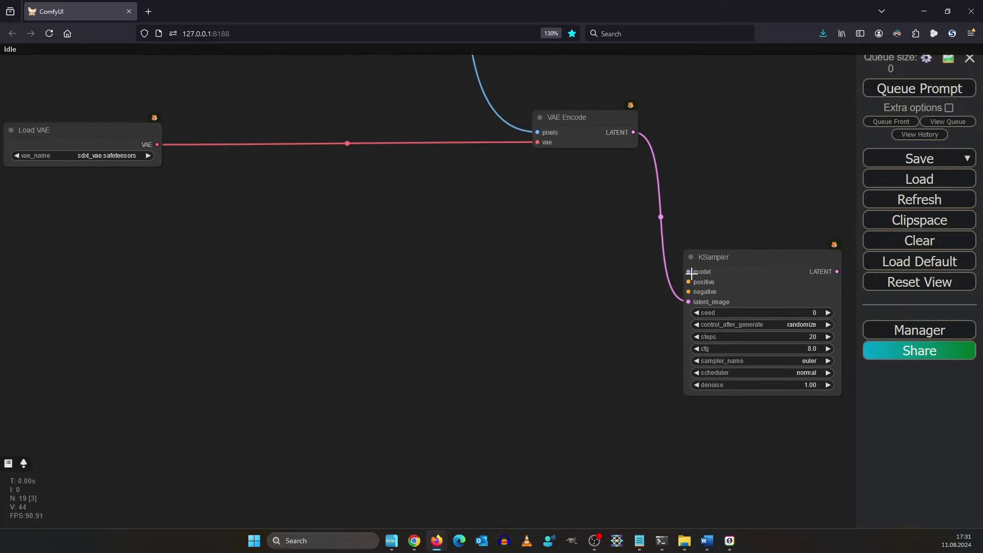
# - Supply the KSampler model from a CyberRealistic XL Load Checkpoint placed on the left
pyautogui.moveTo(685, 274); pyautogui.dragTo(108, 250)
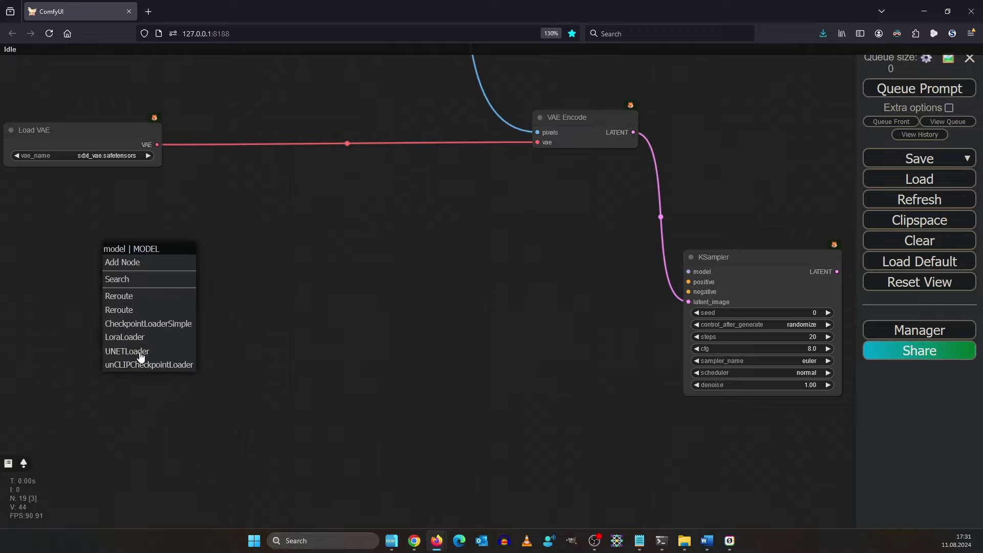
pyautogui.click(168, 324)
pyautogui.moveTo(191, 259); pyautogui.dragTo(69, 263)
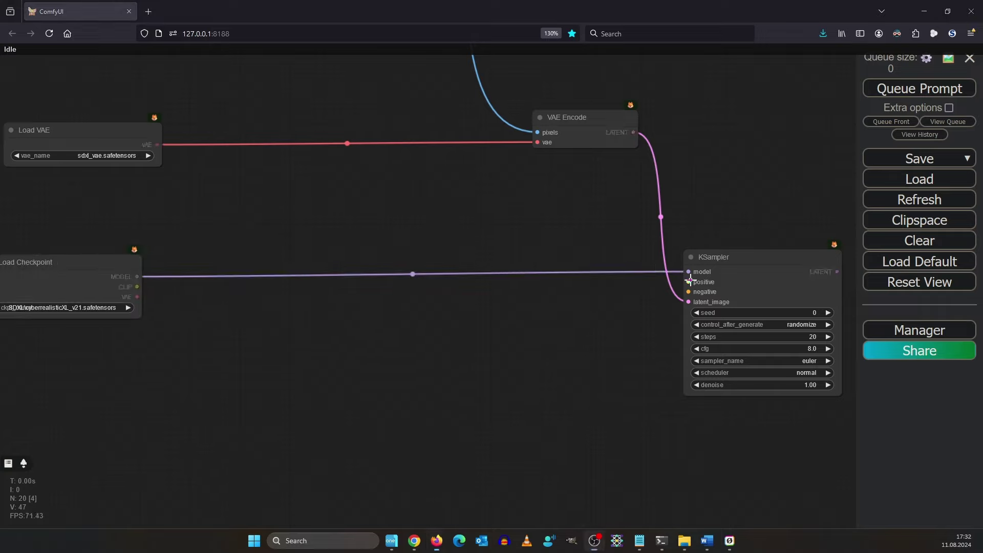
# - Add CLIP Text Encode nodes feeding the KSampler's positive and negative inputs
pyautogui.moveTo(688, 281); pyautogui.dragTo(384, 310)
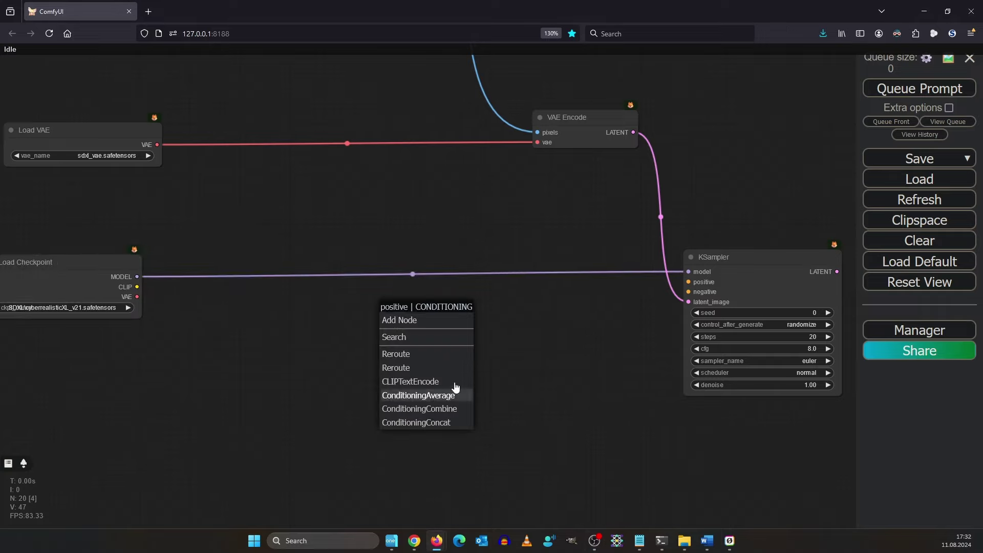
pyautogui.click(453, 382)
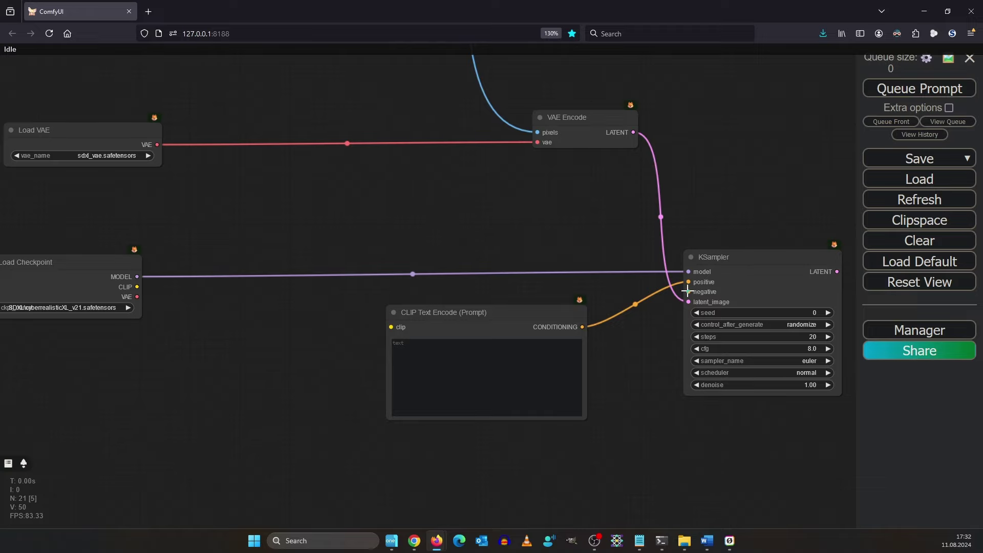
pyautogui.moveTo(687, 291); pyautogui.dragTo(557, 481)
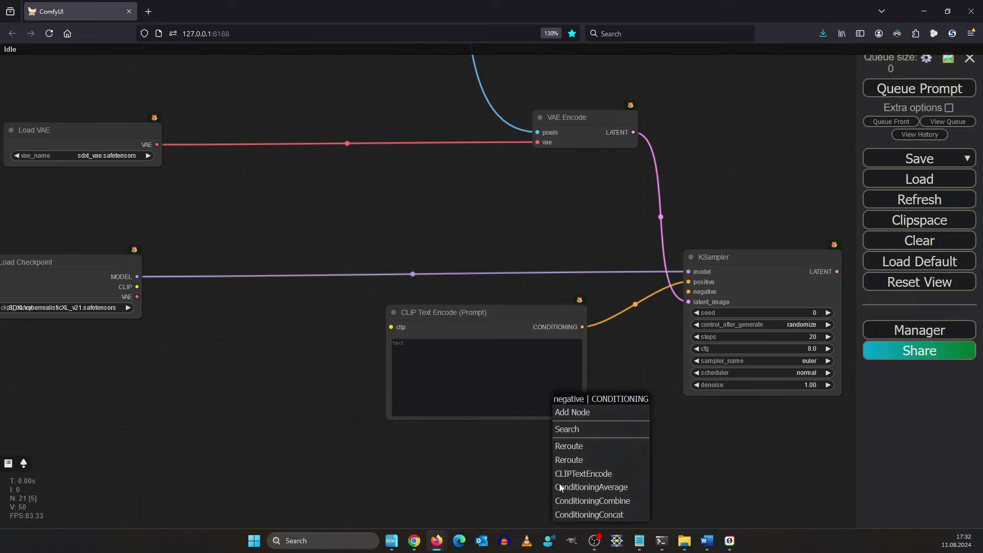
pyautogui.click(618, 474)
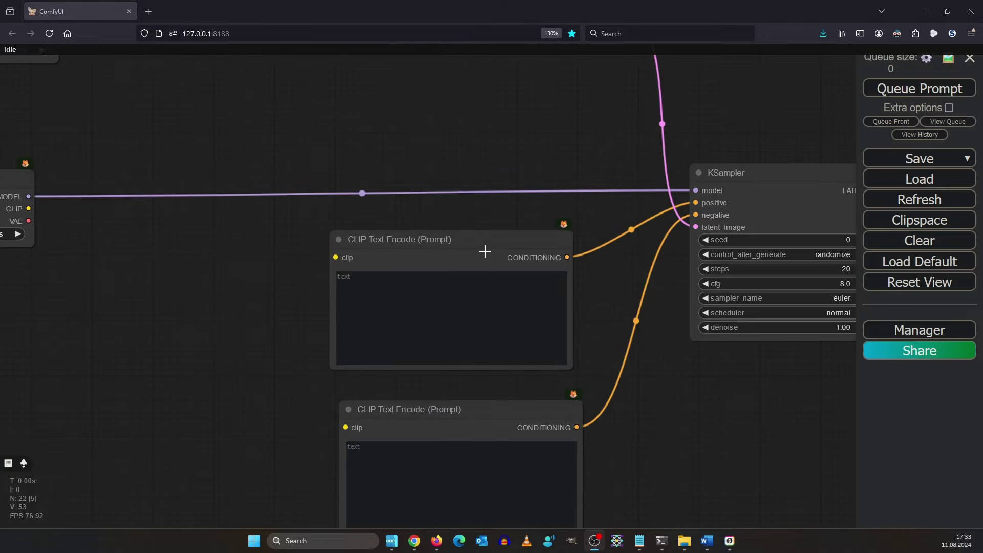
# - Colour the upper prompt node green and the lower prompt node red
pyautogui.rightClick(475, 238)
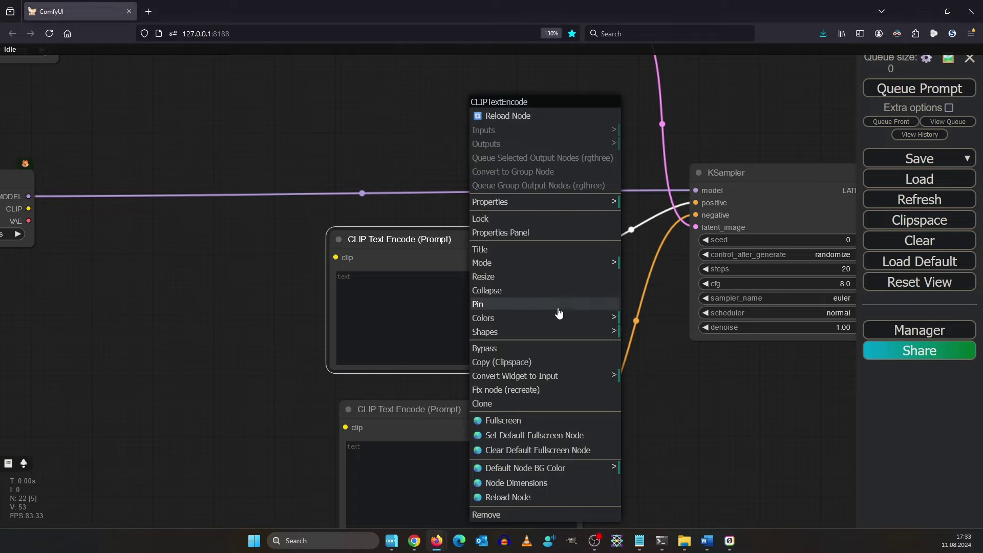
pyautogui.click(635, 357)
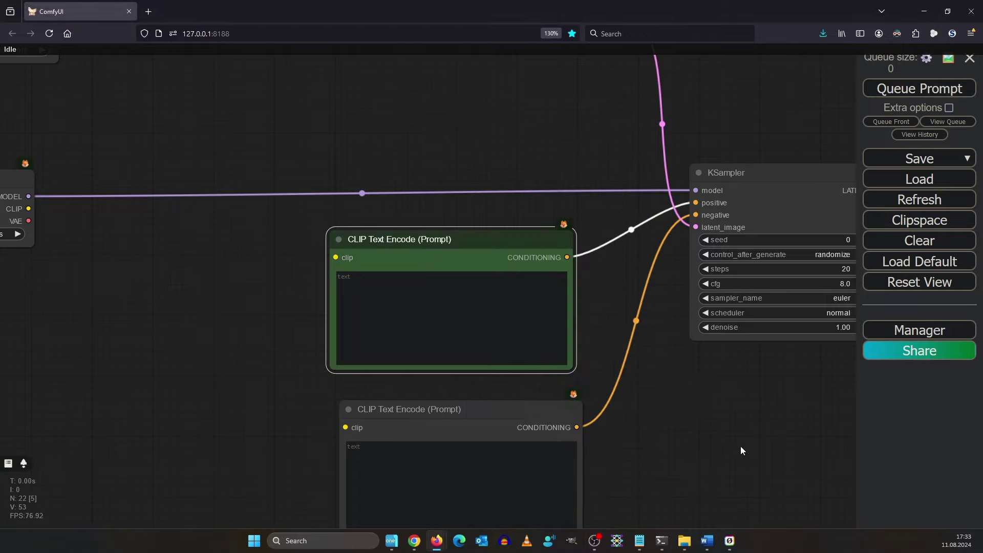
pyautogui.moveTo(695, 432)
pyautogui.mouseDown()
pyautogui.moveTo(715, 378)
pyautogui.moveTo(694, 337)
pyautogui.mouseUp()
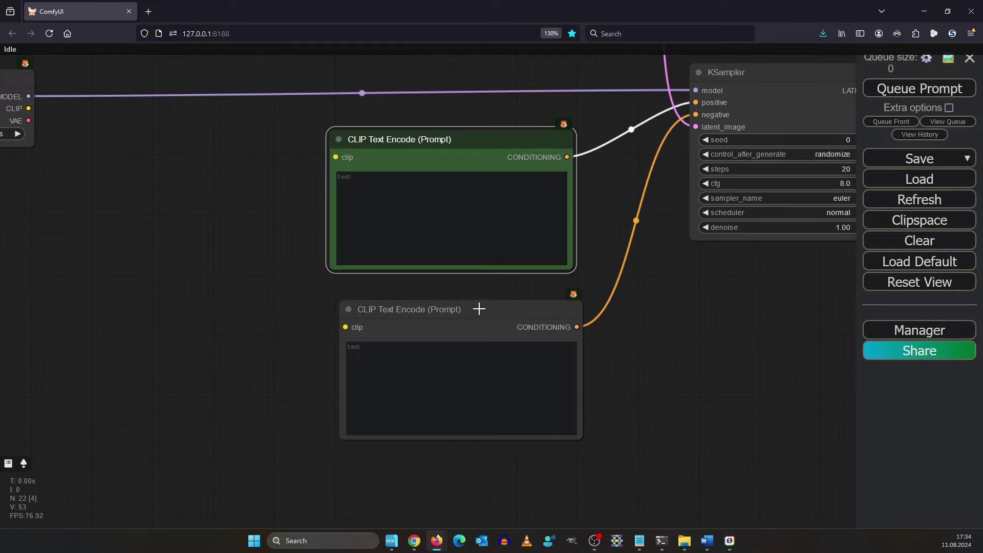
pyautogui.rightClick(460, 313)
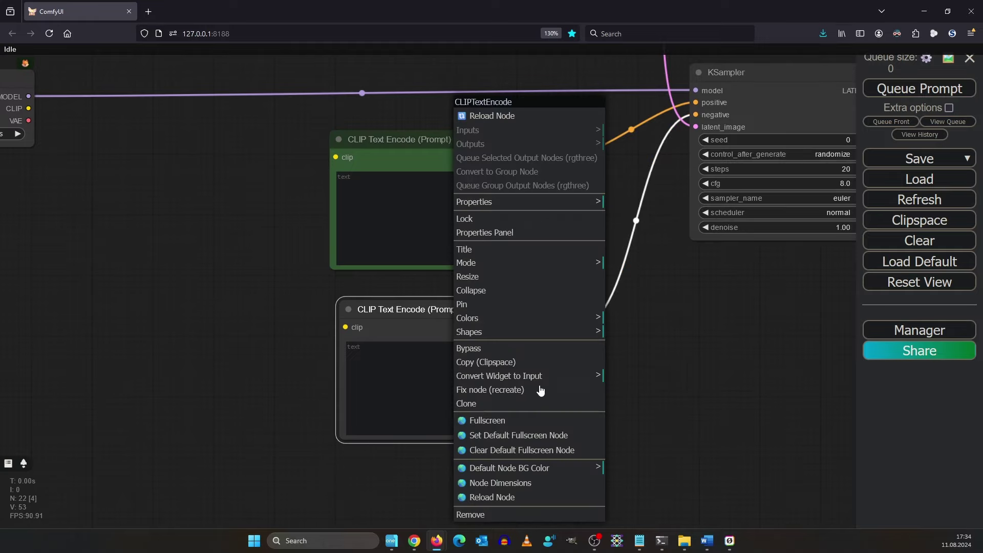
pyautogui.click(563, 317)
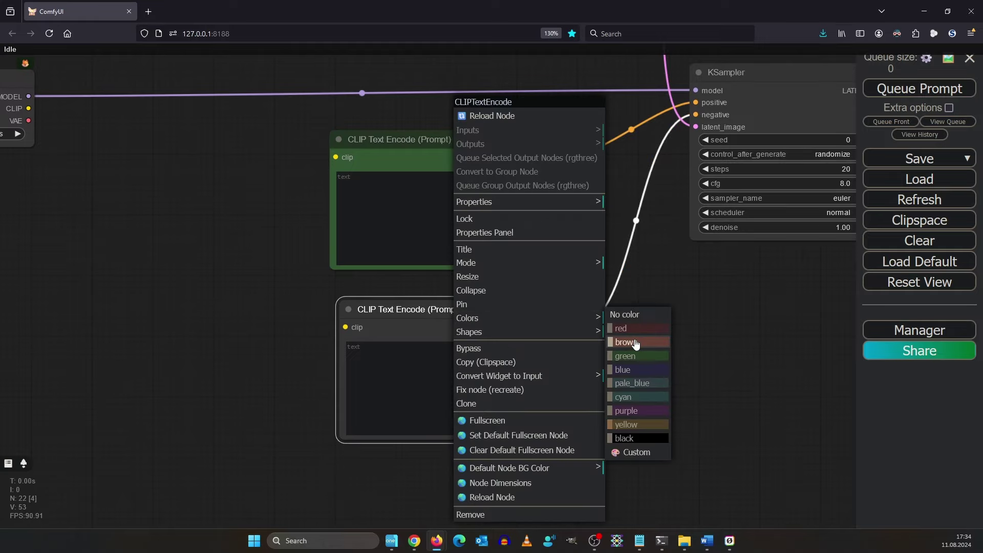
pyautogui.click(638, 326)
# - Connect the Load Checkpoint CLIP output to both prompt nodes' clip inputs
pyautogui.moveTo(197, 153); pyautogui.dragTo(308, 274)
pyautogui.scroll(-1, 308, 275)
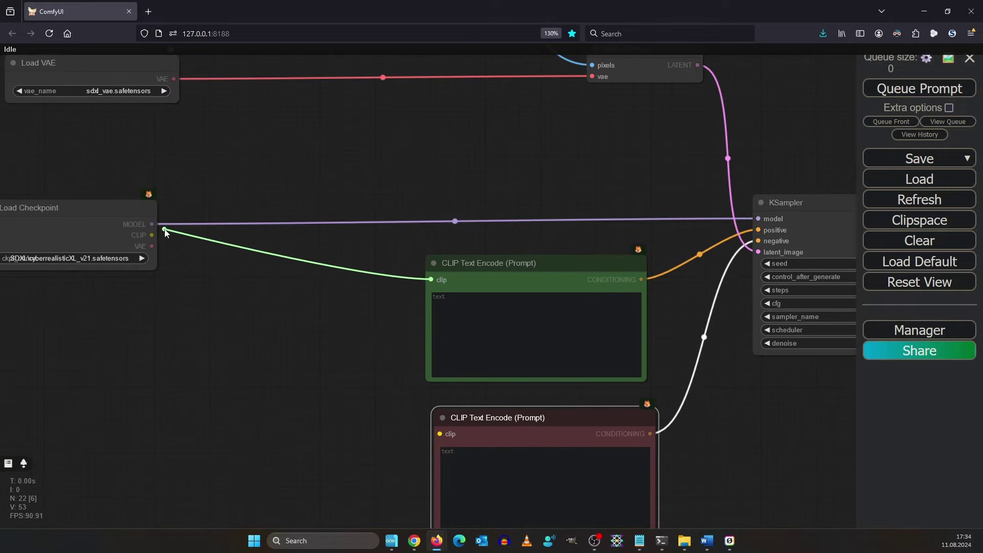
pyautogui.moveTo(430, 280); pyautogui.dragTo(151, 235)
pyautogui.moveTo(439, 433); pyautogui.dragTo(145, 236)
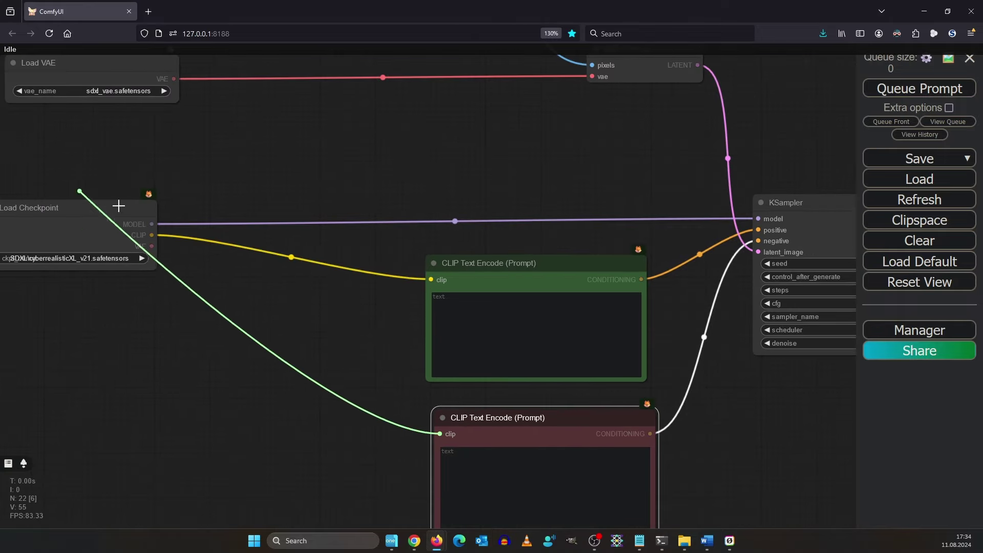
pyautogui.scroll(-2, 484, 145)
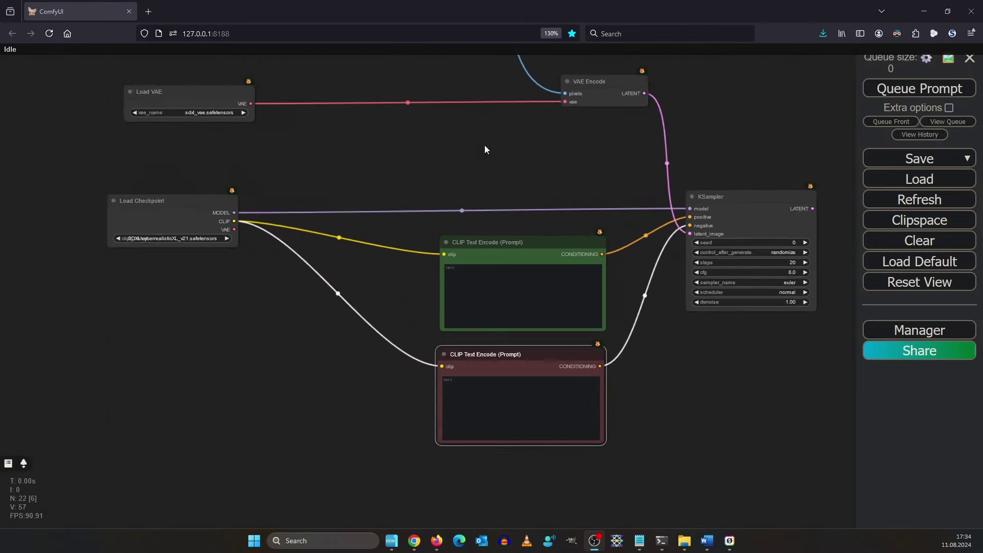
pyautogui.scroll(-1, 447, 202)
pyautogui.scroll(4, 570, 136)
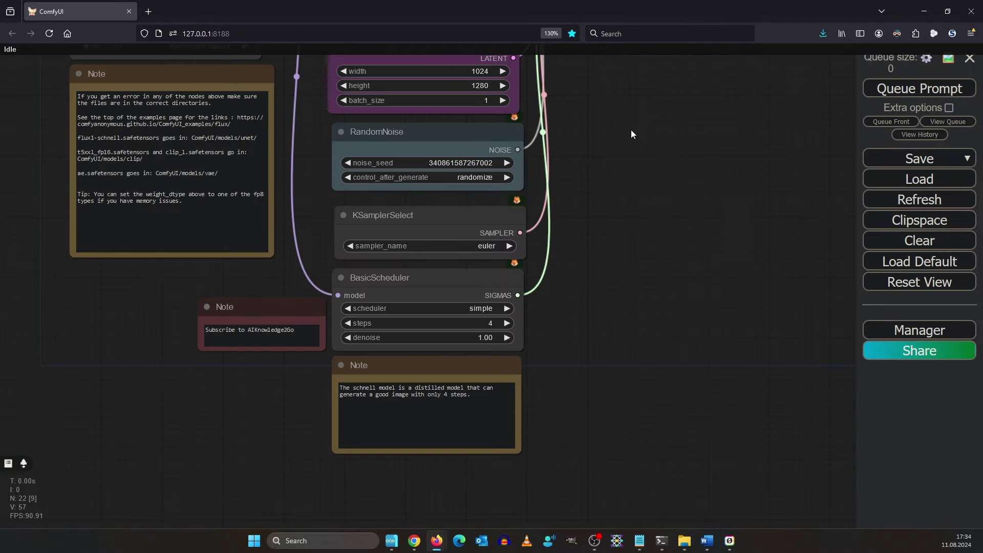
# - Copy the Flux warrior prompt and paste it into the green positive prompt
pyautogui.scroll(4, 705, 200)
pyautogui.scroll(5, 617, 258)
pyautogui.moveTo(616, 261); pyautogui.dragTo(294, 207)
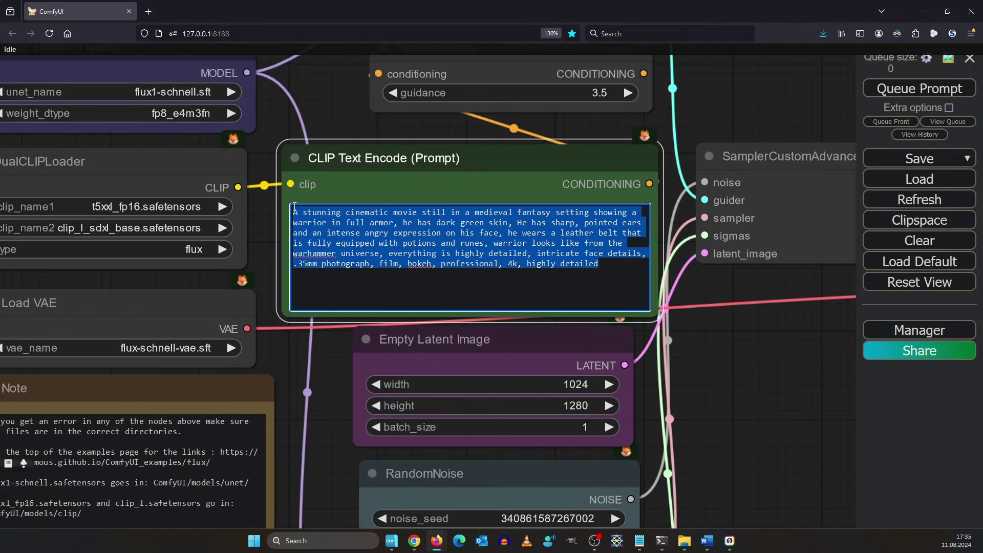
pyautogui.scroll(-5, 745, 386)
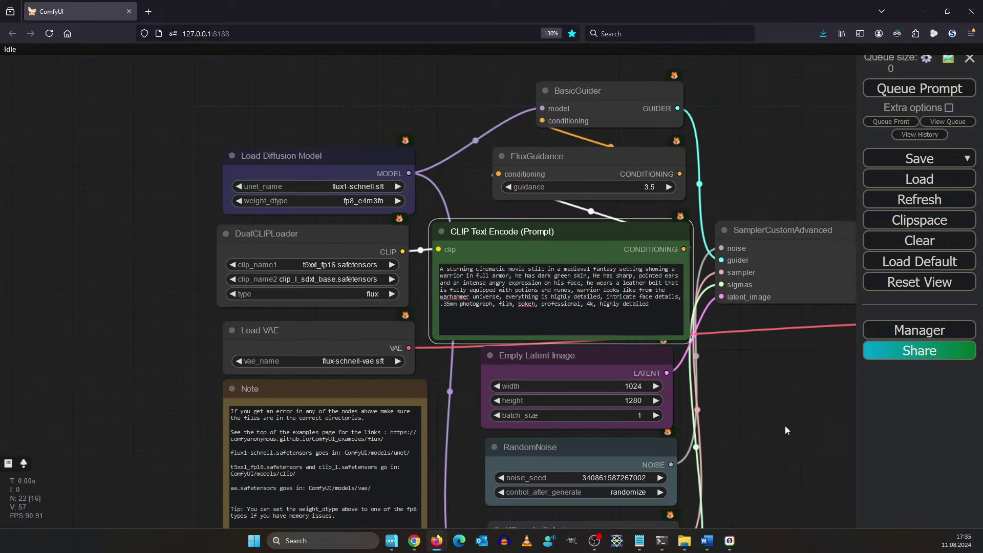
pyautogui.moveTo(784, 425); pyautogui.dragTo(611, 400)
pyautogui.scroll(5, 572, 354)
pyautogui.moveTo(572, 355); pyautogui.dragTo(446, 18)
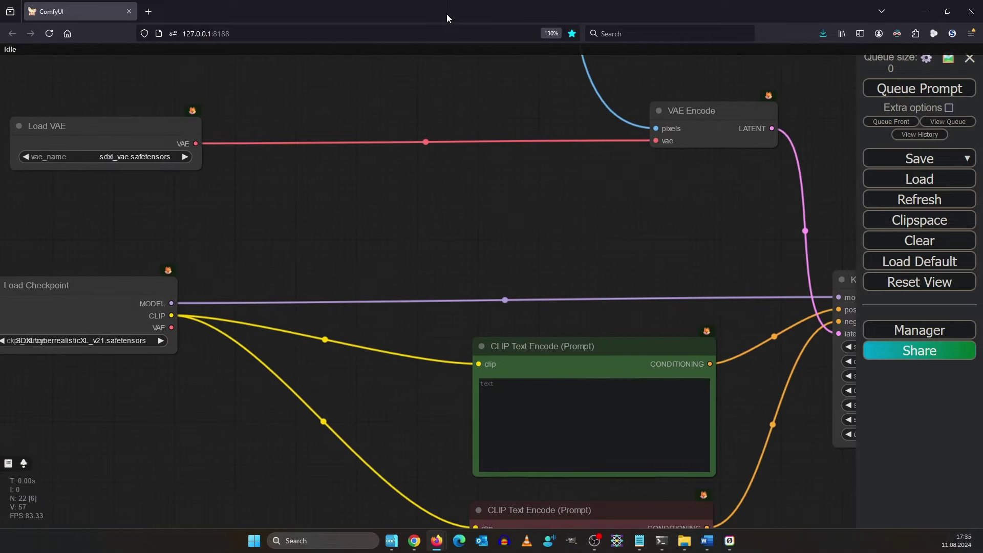
pyautogui.click(568, 423)
pyautogui.write('A stunning cinematic movie still in a medieval fantasy setting showing a warrior in full armor, he has dark green skin, He has sharp, pointed ears and an intense angry expression on his face, he wears a leather belt that is fully equipped with potions and runes, warrior looks like from the warhammer universe, everything is highly detailed, intricate face details, .35mm photograph, film, bokeh, professional, 4k, highly detailed')
# - Paste a long negative prompt (disfigured, blurry, extra limbs) into the red node
pyautogui.moveTo(795, 498)
pyautogui.mouseDown()
pyautogui.moveTo(738, 211)
pyautogui.moveTo(765, 292)
pyautogui.mouseUp()
pyautogui.click(555, 384)
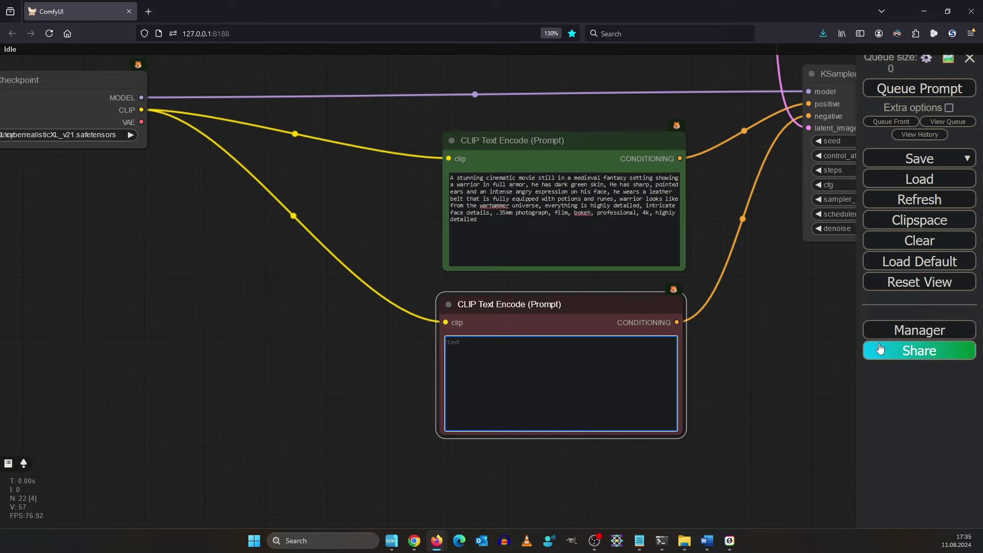
pyautogui.scroll(4, 730, 403)
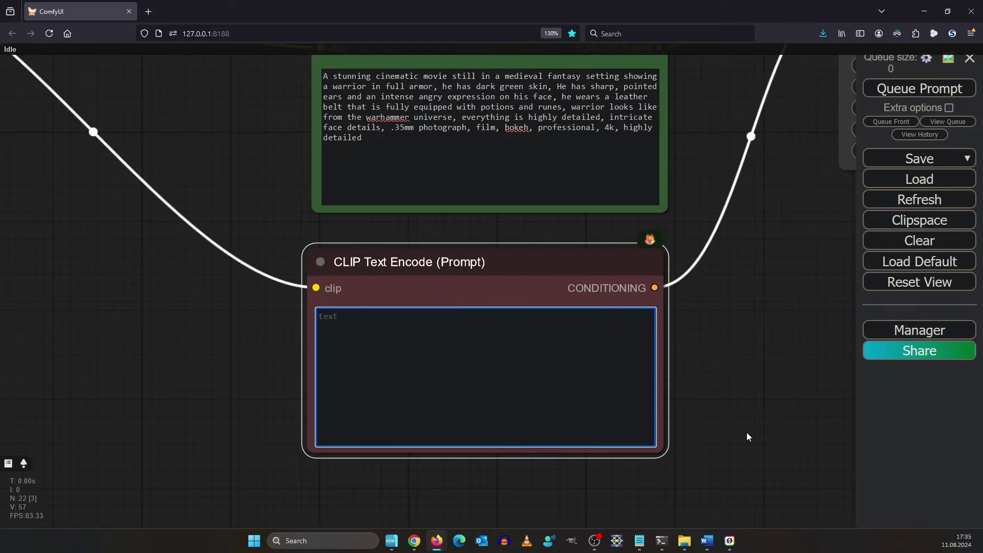
pyautogui.moveTo(747, 436); pyautogui.dragTo(786, 368)
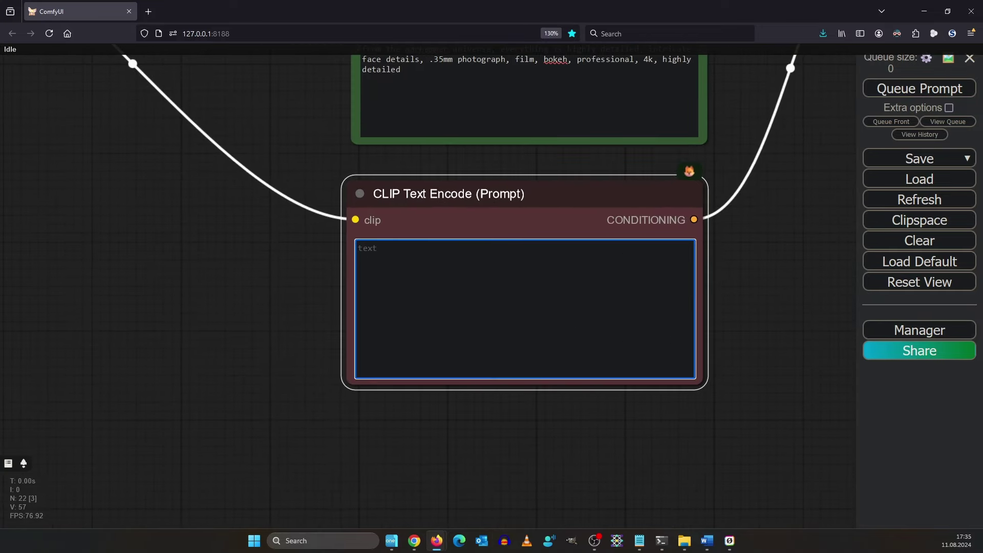
pyautogui.moveTo(697, 277); pyautogui.dragTo(705, 352)
pyautogui.click(528, 335)
pyautogui.write('canvas frame, (high contrast:1.2), (over saturated:1.2), (glossy:1.1), cartoon, 3d, ((disfigured)), ((bad art)), ((b&w)), blurry, ((bad anatomy)), (((bad proportions))), ((extra limbs)), cloned face, (((disfigured))), extra limbs, (bad anatomy), gross proportions, (malformed limbs), ((missing arms)), ((missing legs)), (((extra arms))), (((extra legs))), mutated hands, (fused fingers), (too many fingers), (((long neck))), Photoshop, video game, ugly, tiling, poorly drawn hands, 3d render, drawing, painting, crayon, sketch, graphite, impressionist, noisy, blurry, soft, deformed, ugly')
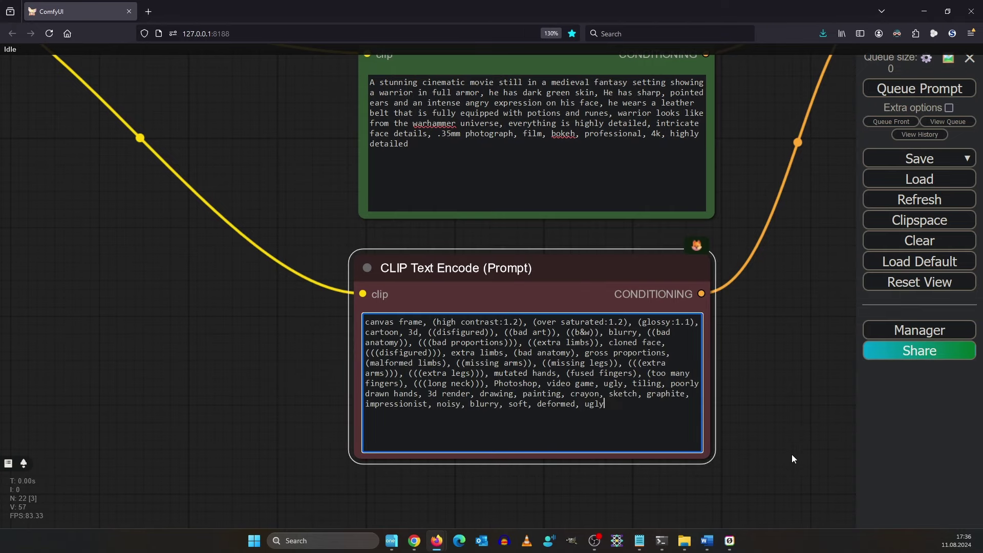
pyautogui.moveTo(645, 393); pyautogui.dragTo(349, 330)
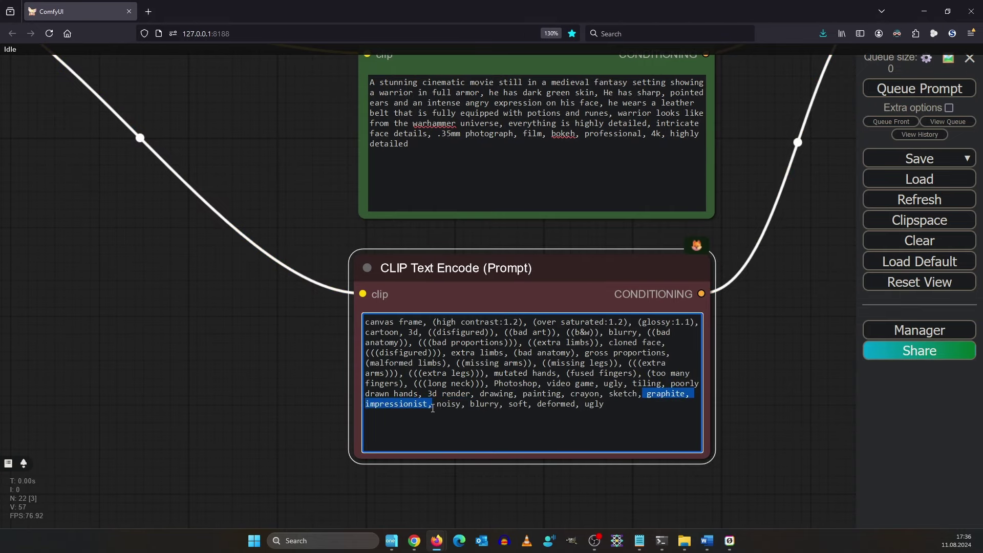
pyautogui.moveTo(802, 271); pyautogui.dragTo(745, 348)
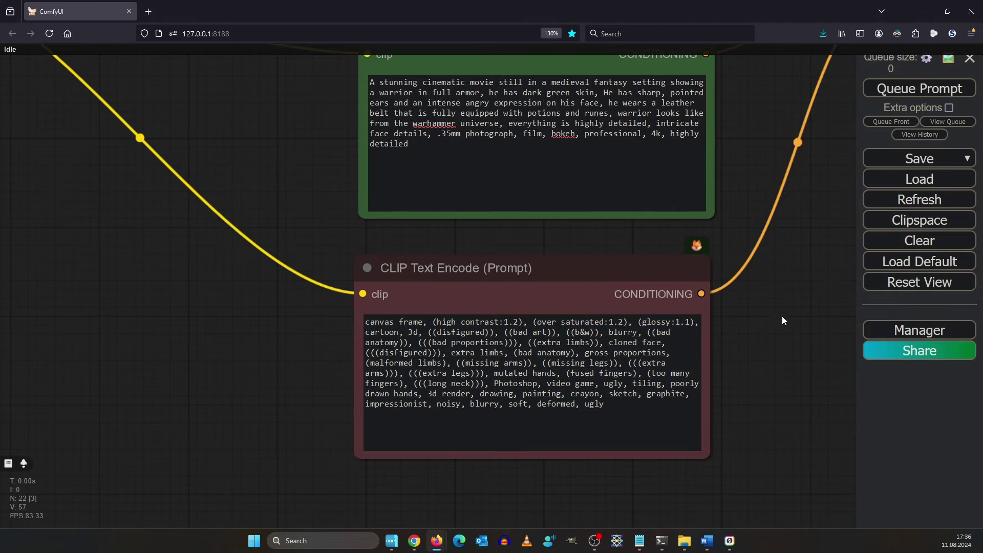
pyautogui.scroll(-3, 744, 348)
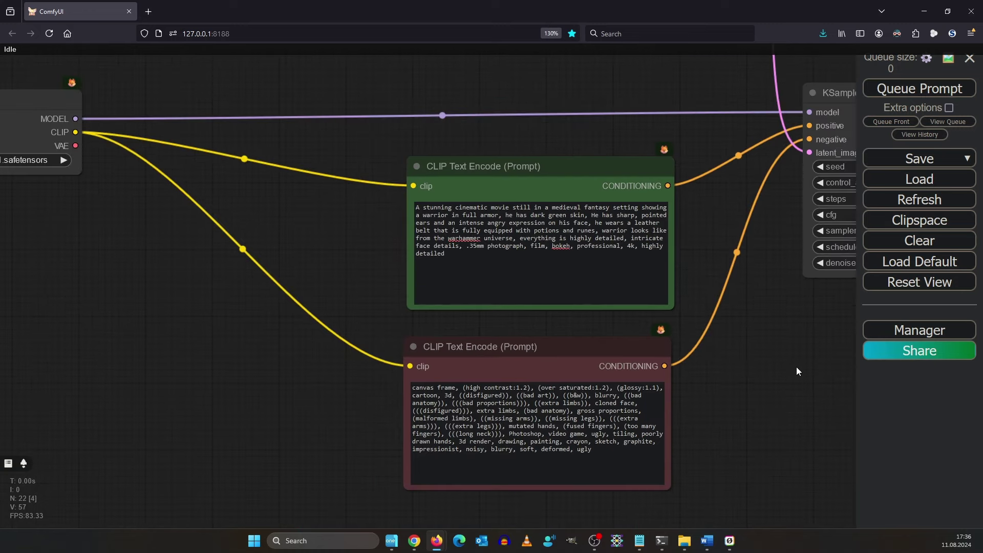
pyautogui.moveTo(796, 367); pyautogui.dragTo(684, 365)
pyautogui.scroll(-1, 727, 389)
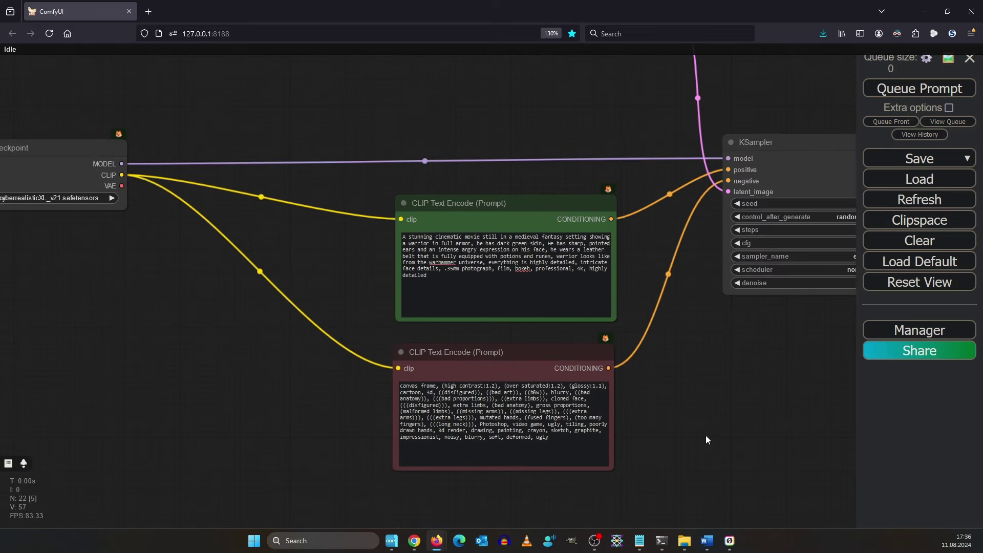
pyautogui.scroll(3, 706, 439)
pyautogui.scroll(-2, 723, 160)
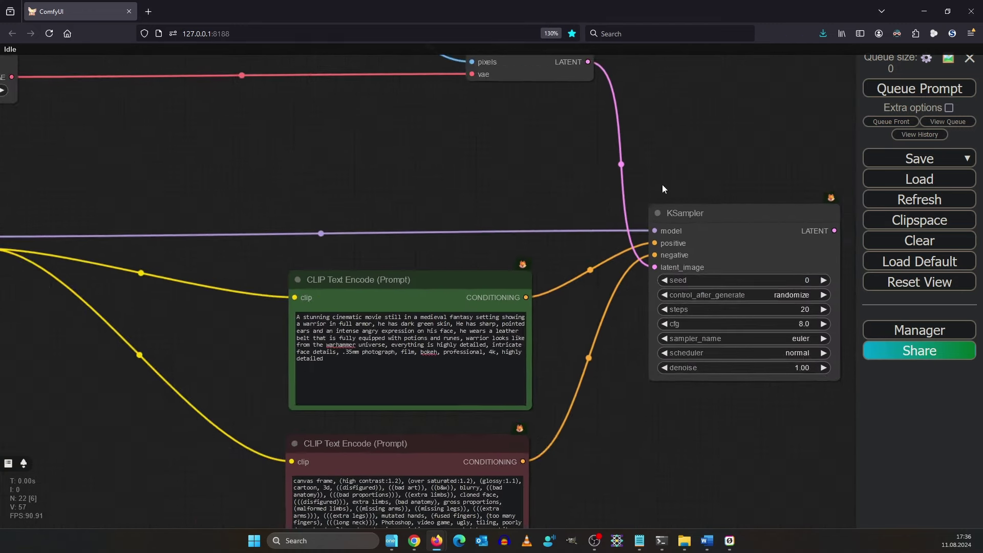
# - Add Upscale Latent By above the KSampler and raise scale_by from 1.5 to 1.75
pyautogui.moveTo(723, 160); pyautogui.dragTo(447, 263)
pyautogui.moveTo(450, 204); pyautogui.dragTo(471, 229)
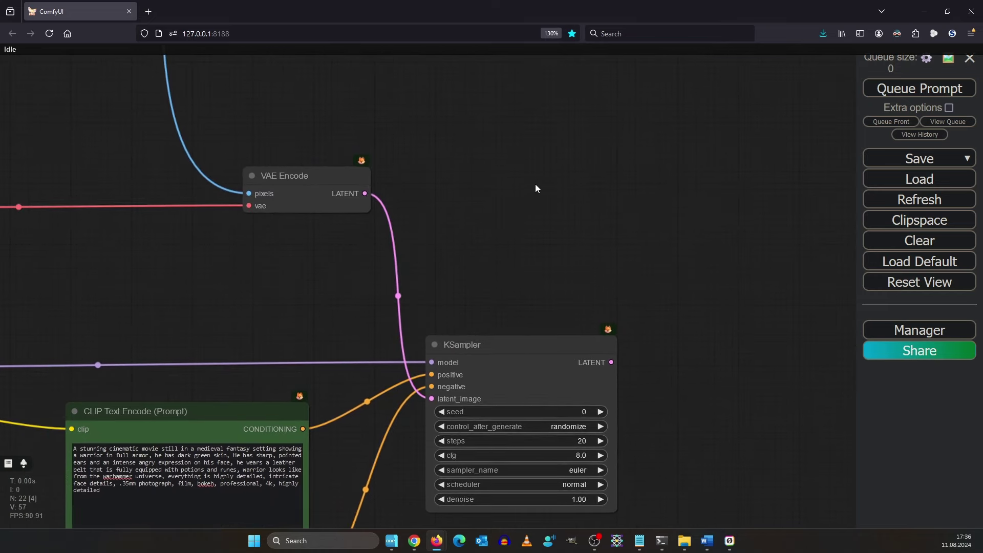
pyautogui.scroll(1, 656, 233)
pyautogui.scroll(1, 536, 291)
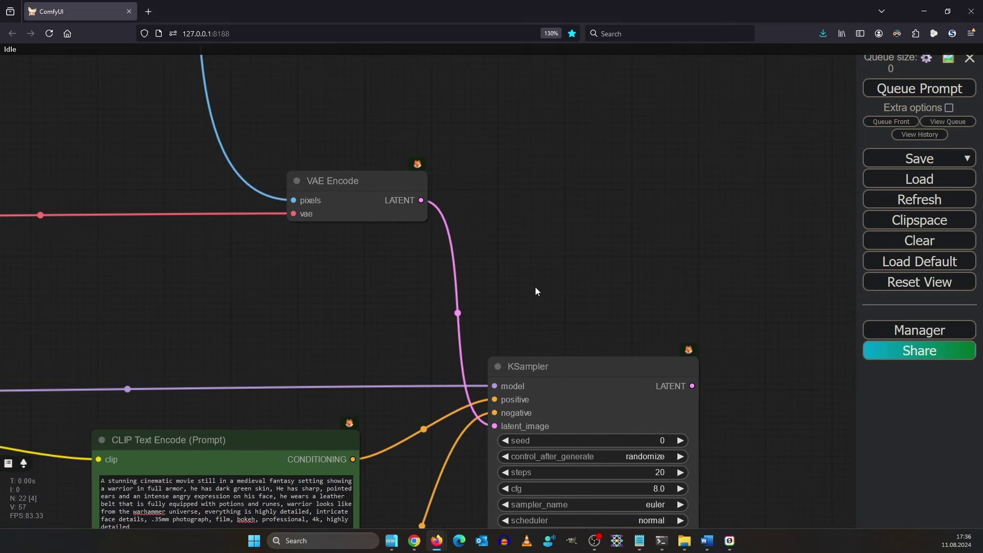
pyautogui.scroll(1, 536, 292)
pyautogui.doubleClick(466, 248)
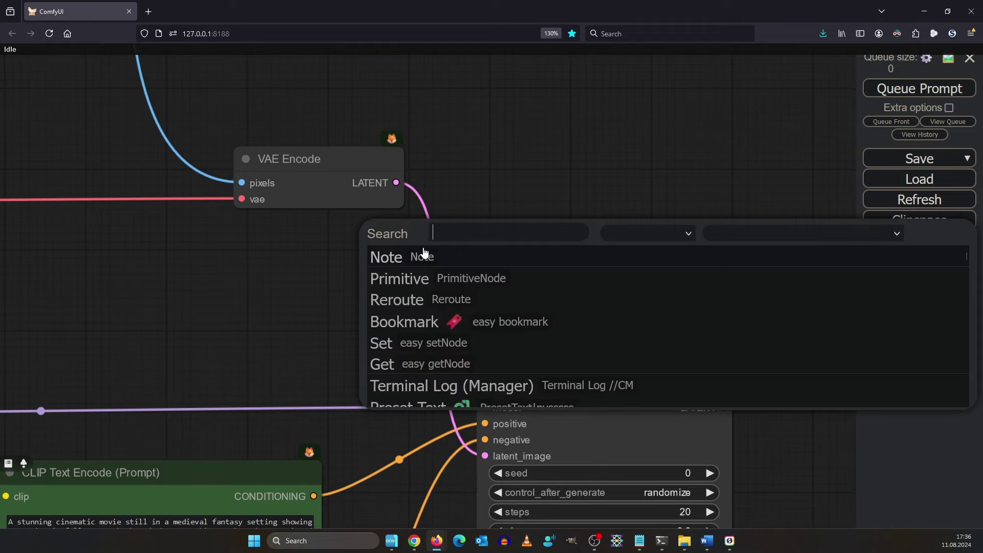
pyautogui.write('up')
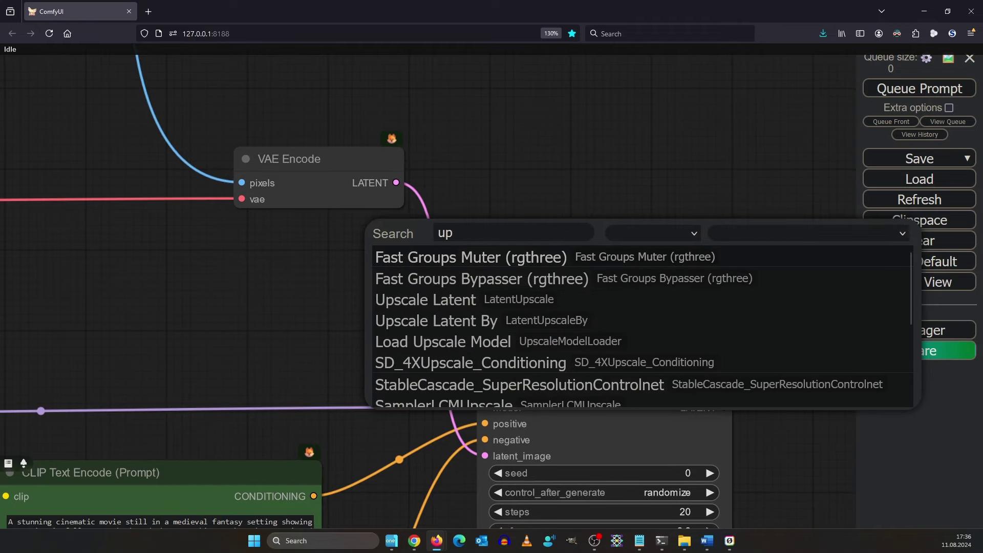
pyautogui.write('scale')
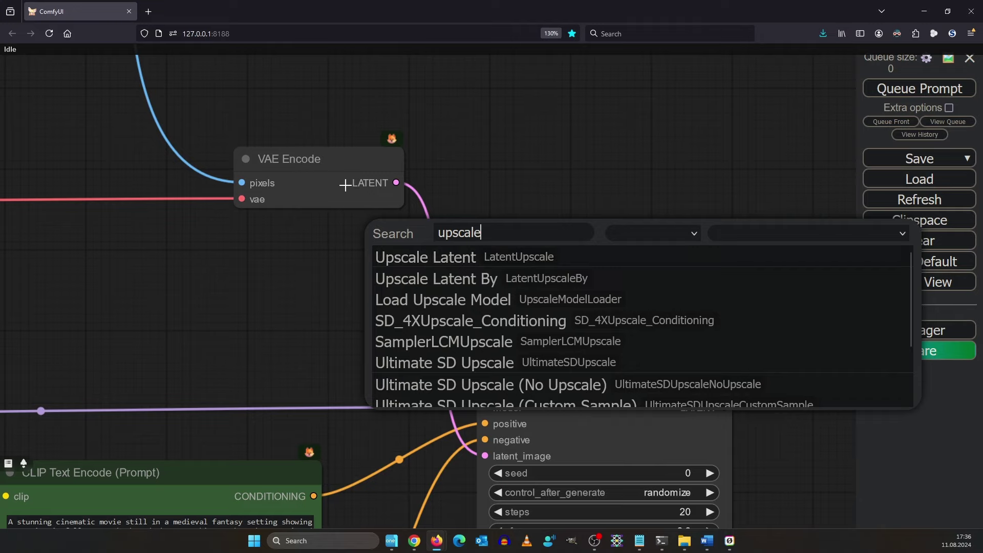
pyautogui.click(516, 277)
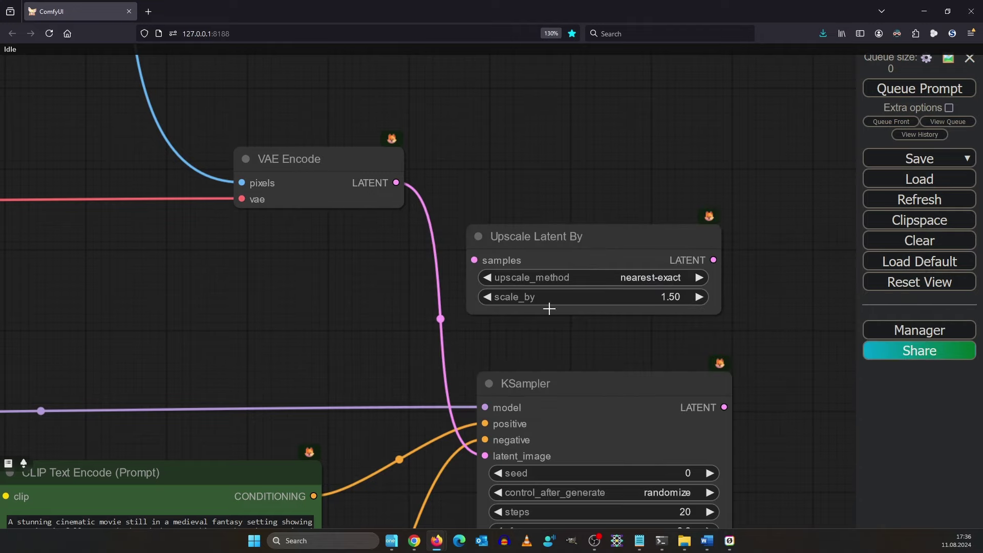
pyautogui.click(684, 296)
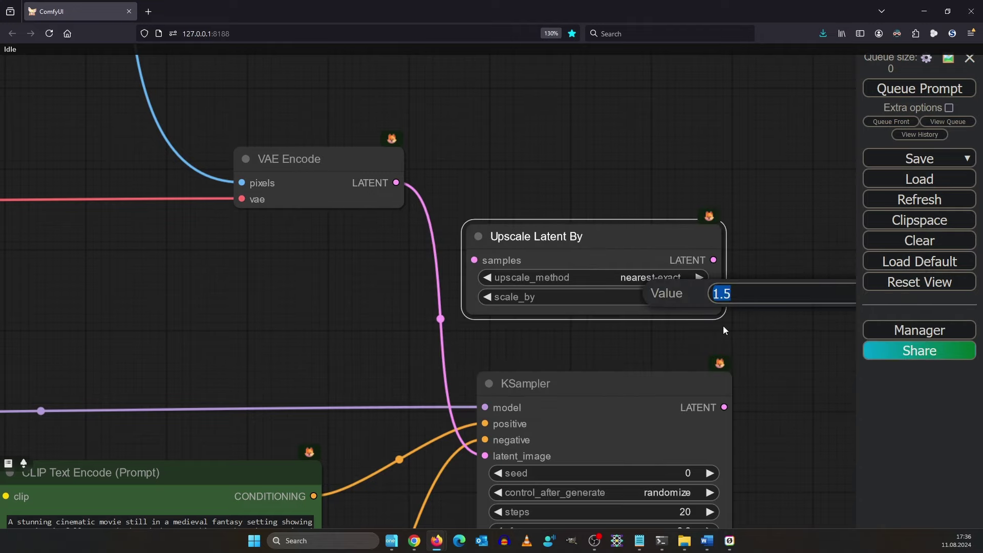
pyautogui.press('Left')
pyautogui.write('7')
pyautogui.press('Return')
# - Link VAE Encode's LATENT into Upscale Latent By, and its output to KSampler latent_image
pyautogui.moveTo(442, 325); pyautogui.dragTo(424, 294)
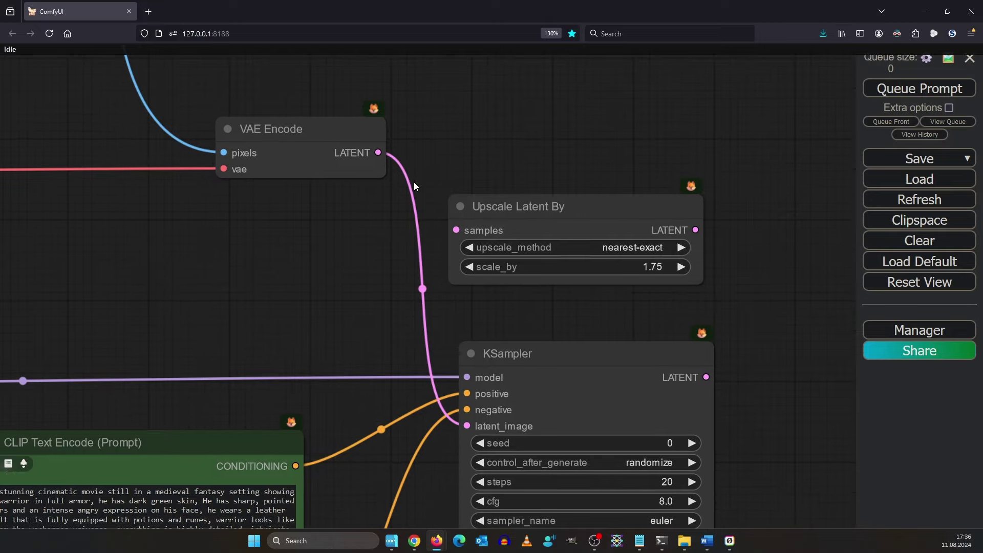
pyautogui.moveTo(554, 139); pyautogui.dragTo(512, 158)
pyautogui.moveTo(545, 226); pyautogui.dragTo(511, 220)
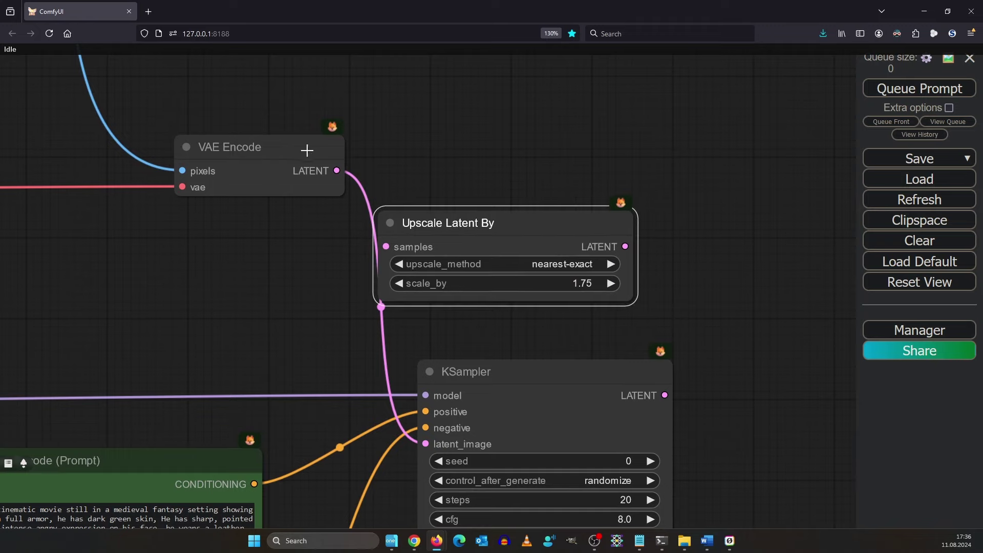
pyautogui.moveTo(340, 170); pyautogui.dragTo(386, 247)
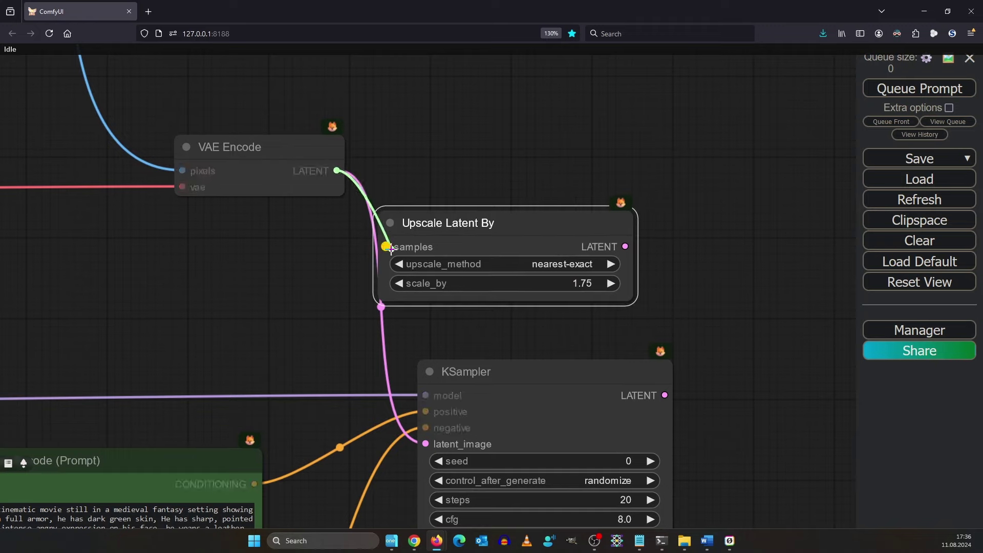
pyautogui.moveTo(532, 213); pyautogui.dragTo(571, 205)
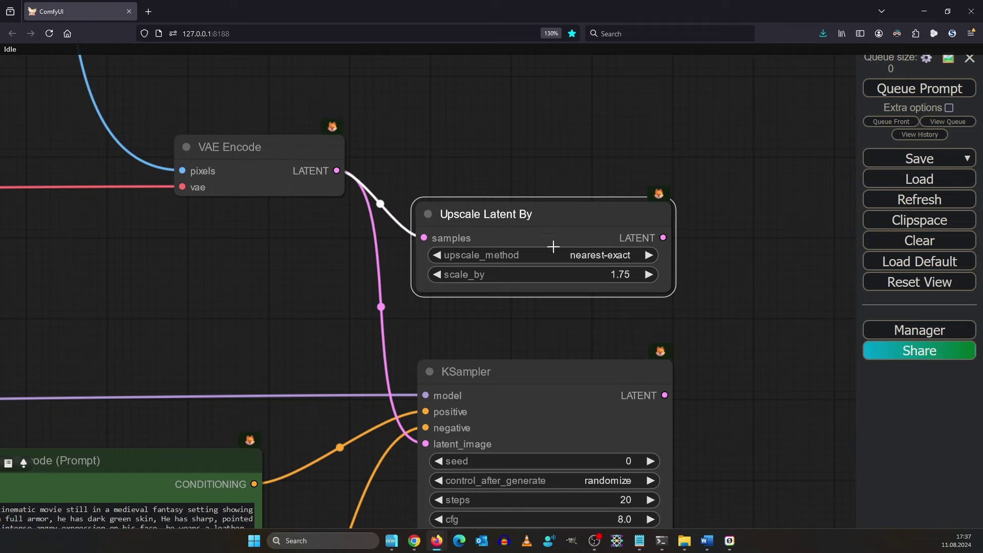
pyautogui.moveTo(664, 238); pyautogui.dragTo(424, 444)
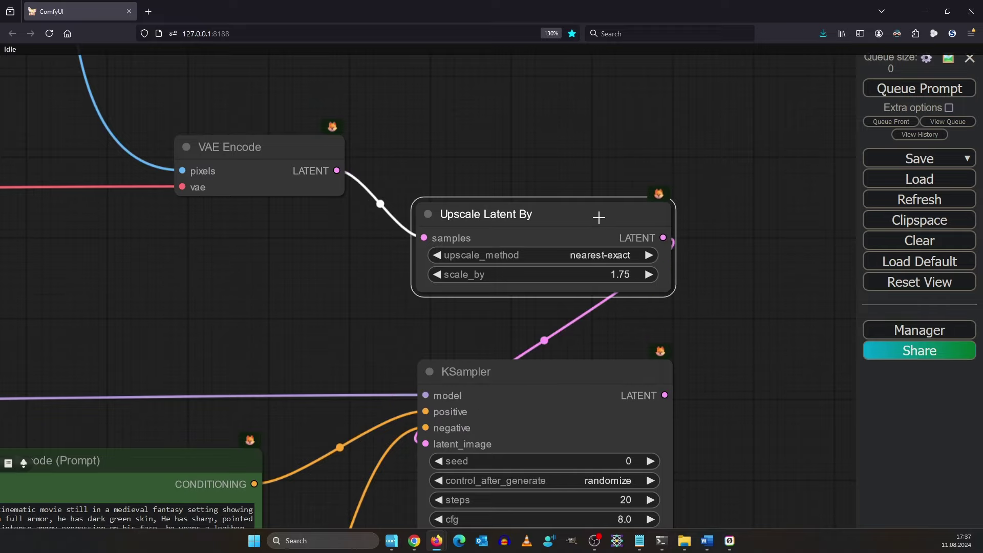
# - Place Upscale Latent By beneath VAE Encode and pan to the space right of KSampler
pyautogui.moveTo(599, 217); pyautogui.dragTo(352, 227)
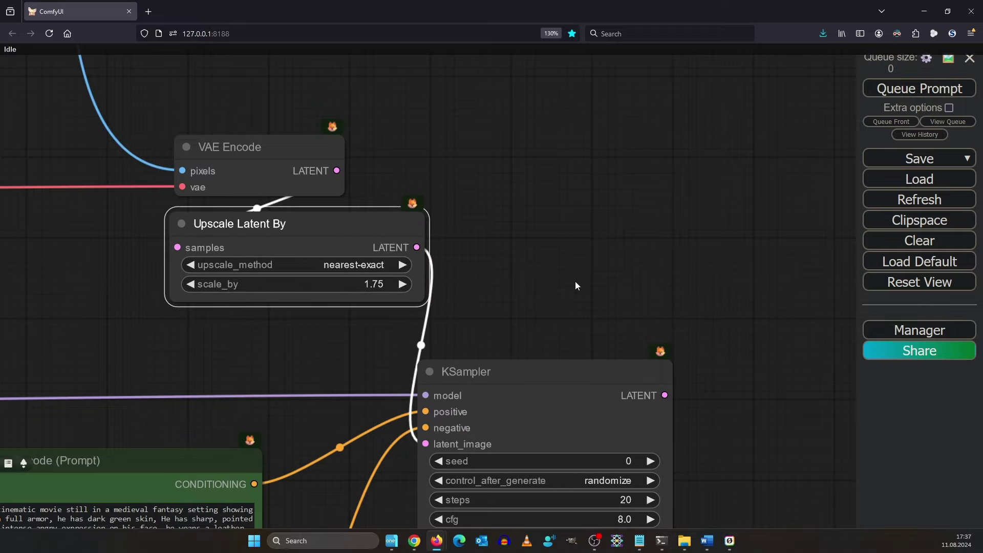
pyautogui.moveTo(576, 281); pyautogui.dragTo(713, 221)
pyautogui.moveTo(492, 167); pyautogui.dragTo(464, 186)
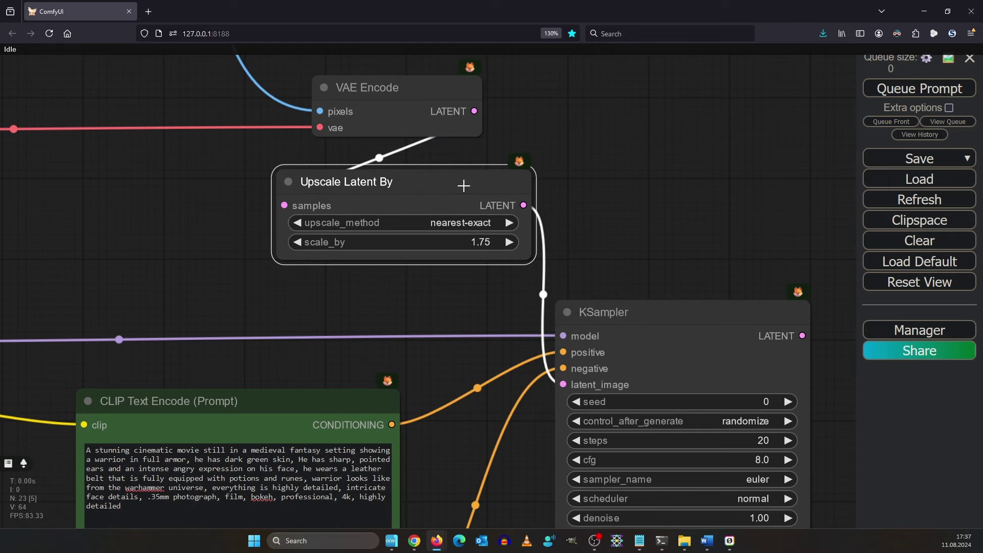
pyautogui.moveTo(643, 233)
pyautogui.mouseDown()
pyautogui.moveTo(689, 165)
pyautogui.moveTo(664, 186)
pyautogui.moveTo(692, 201)
pyautogui.moveTo(582, 197)
pyautogui.mouseUp()
pyautogui.scroll(-2, 736, 183)
pyautogui.moveTo(437, 293); pyautogui.dragTo(280, 279)
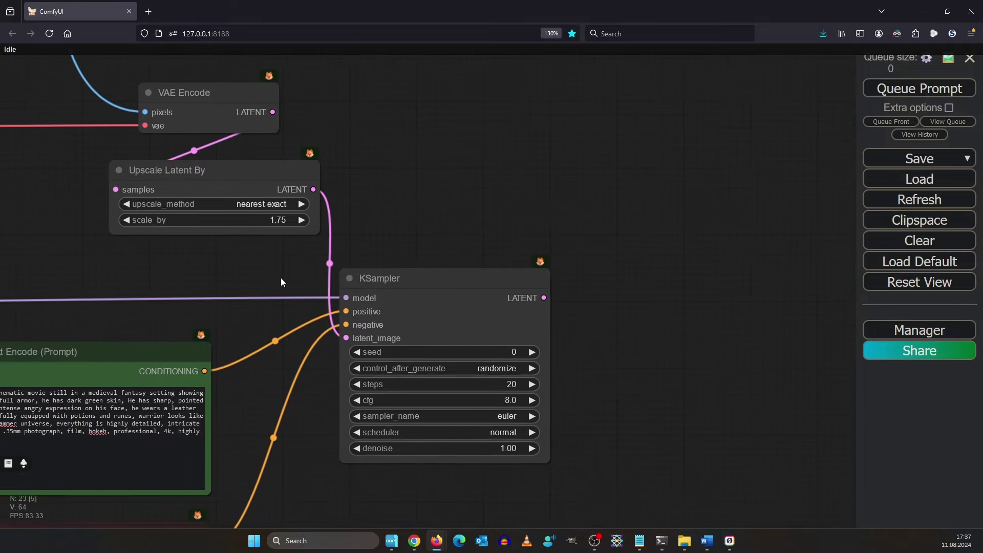
pyautogui.moveTo(606, 451)
pyautogui.mouseDown()
pyautogui.moveTo(553, 388)
pyautogui.moveTo(485, 376)
pyautogui.mouseUp()
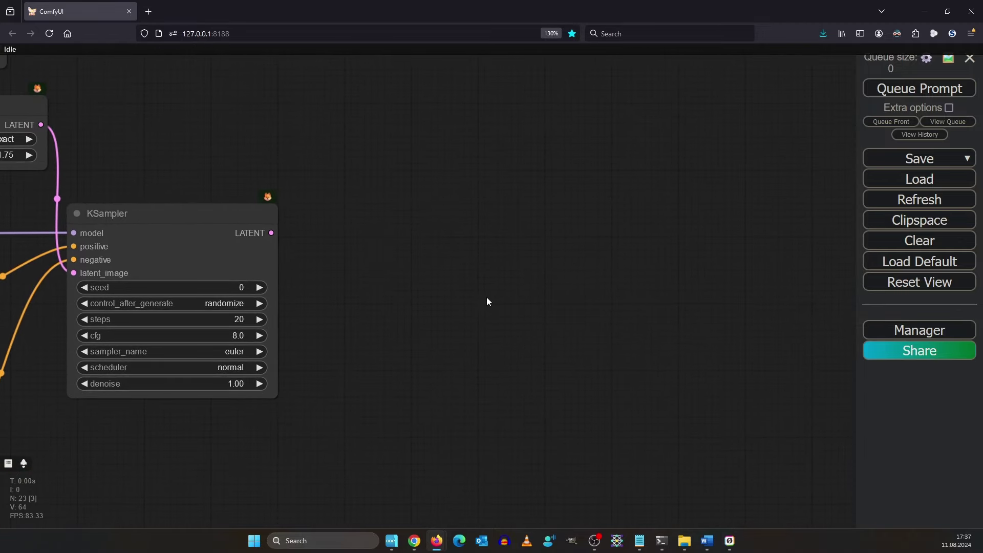
pyautogui.scroll(-1, 486, 297)
pyautogui.scroll(-2, 566, 251)
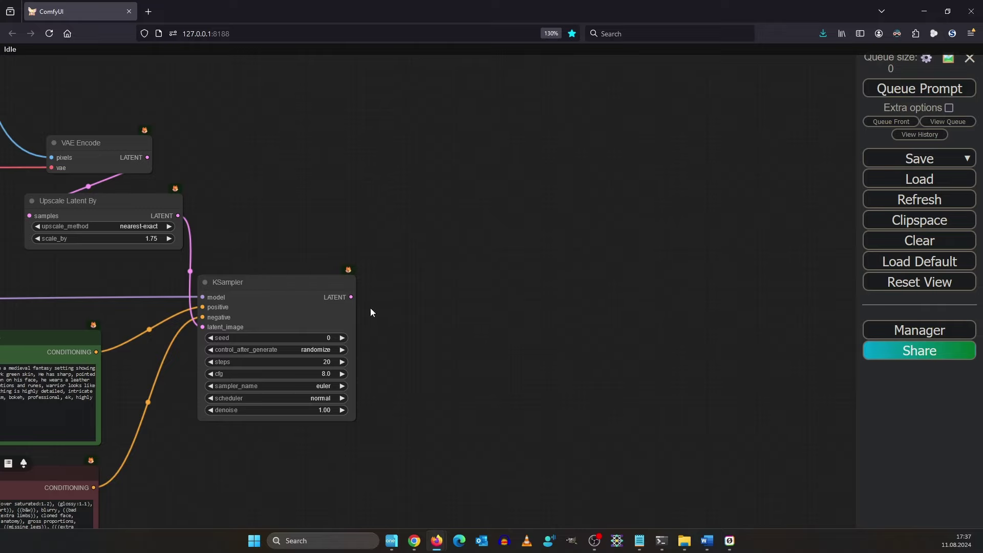
# - Decode the KSampler's LATENT with a new VAE Decode using the loader's SDXL VAE
pyautogui.moveTo(350, 298); pyautogui.dragTo(521, 300)
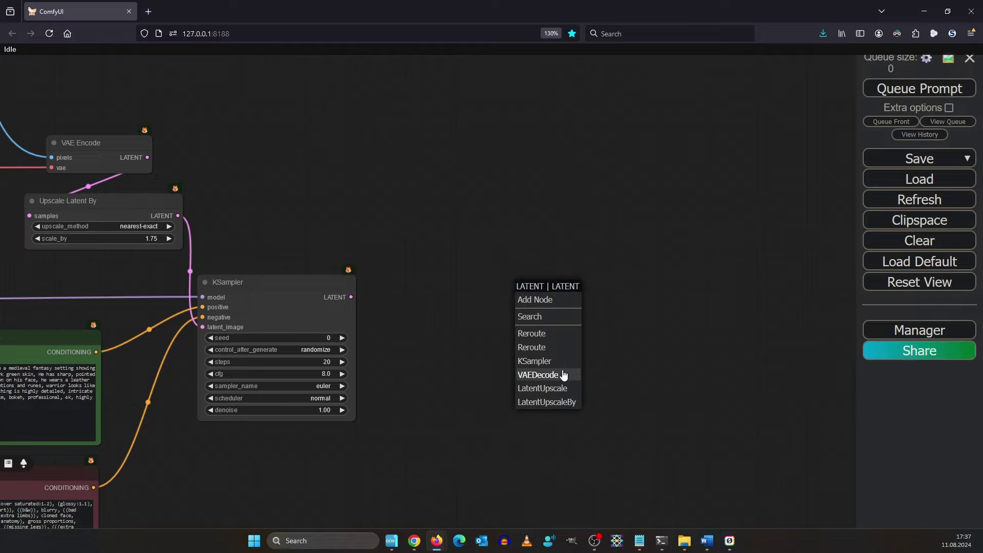
pyautogui.click(560, 374)
pyautogui.moveTo(574, 273); pyautogui.dragTo(579, 275)
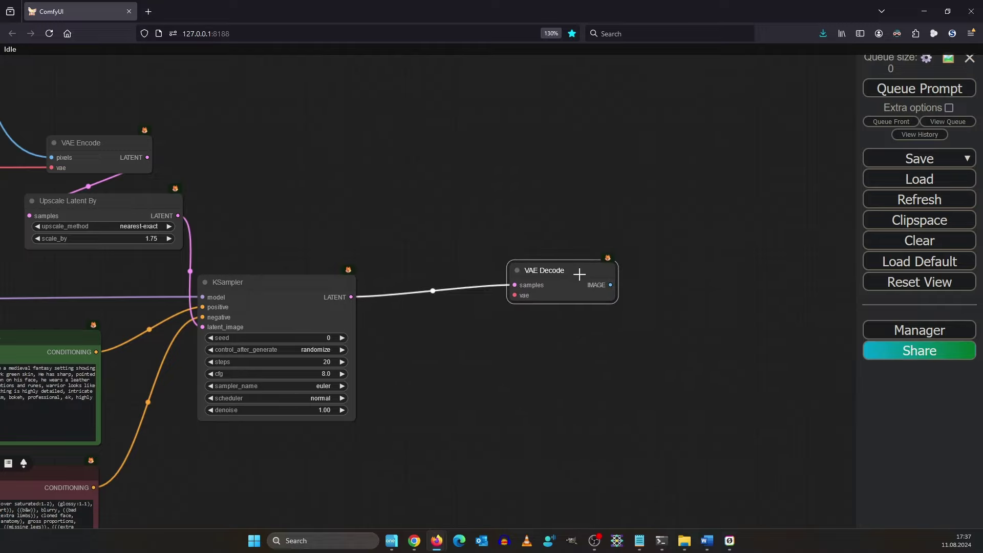
pyautogui.moveTo(444, 213); pyautogui.dragTo(583, 192)
pyautogui.scroll(-2, 587, 184)
pyautogui.scroll(-1, 483, 116)
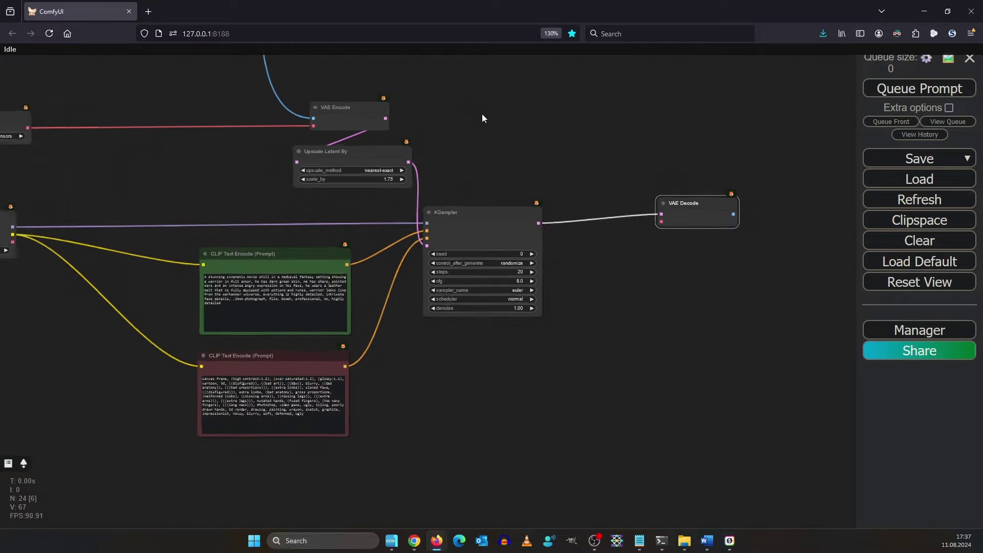
pyautogui.scroll(-1, 496, 176)
pyautogui.scroll(-2, 402, 242)
pyautogui.scroll(1, 333, 229)
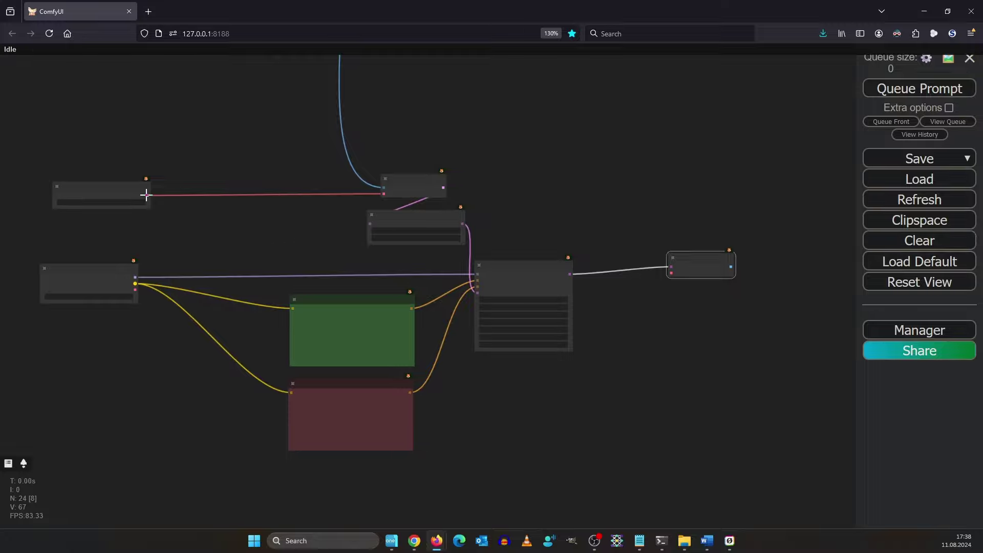
pyautogui.moveTo(146, 194); pyautogui.dragTo(671, 268)
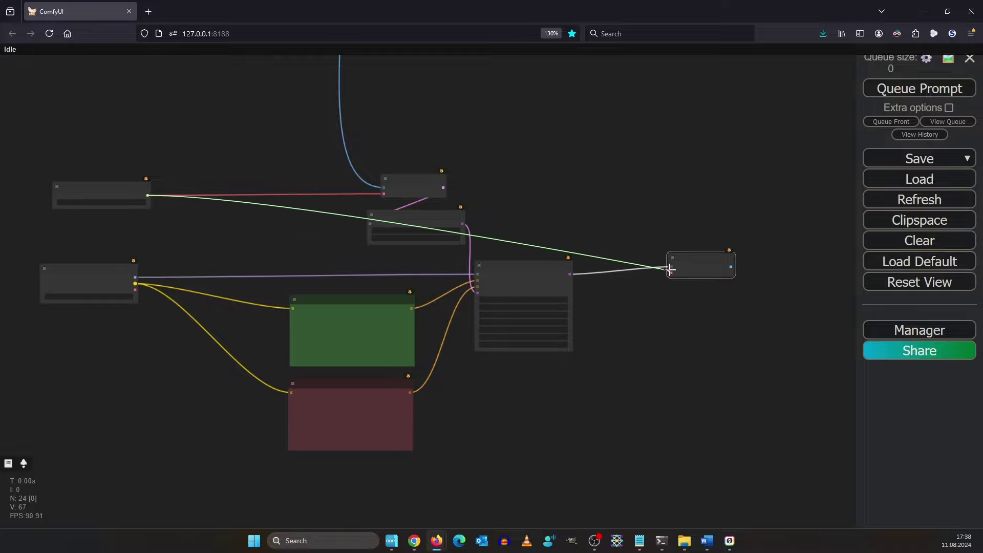
pyautogui.moveTo(670, 269); pyautogui.dragTo(678, 261)
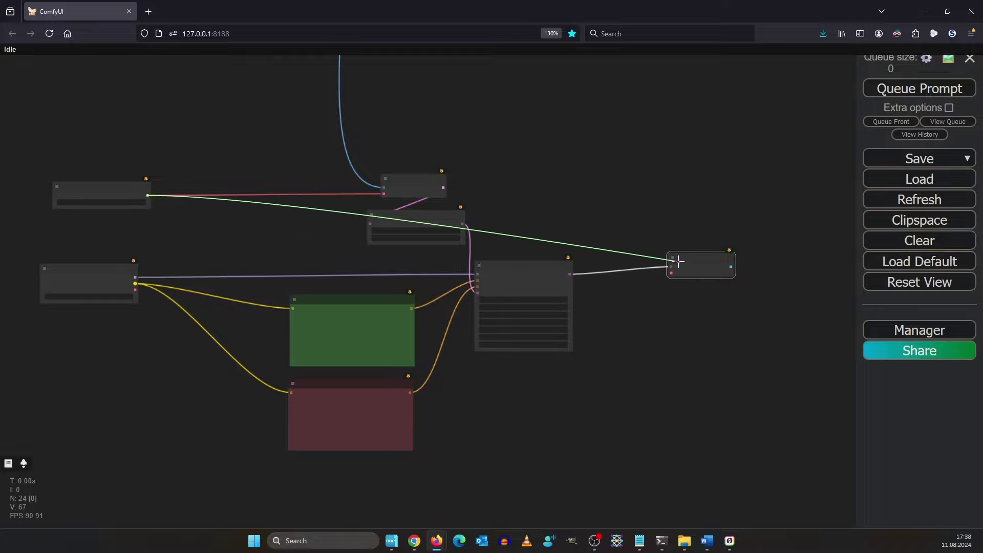
# - Send VAE Decode's IMAGE output to a new Save Image node
pyautogui.scroll(2, 678, 262)
pyautogui.scroll(2, 733, 282)
pyautogui.scroll(1, 650, 312)
pyautogui.scroll(1, 561, 325)
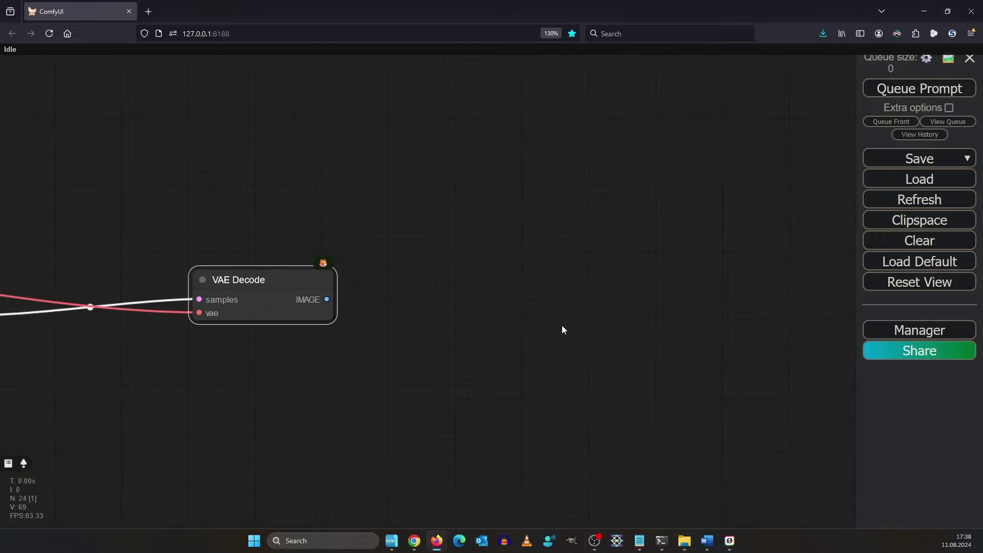
pyautogui.scroll(-3, 483, 342)
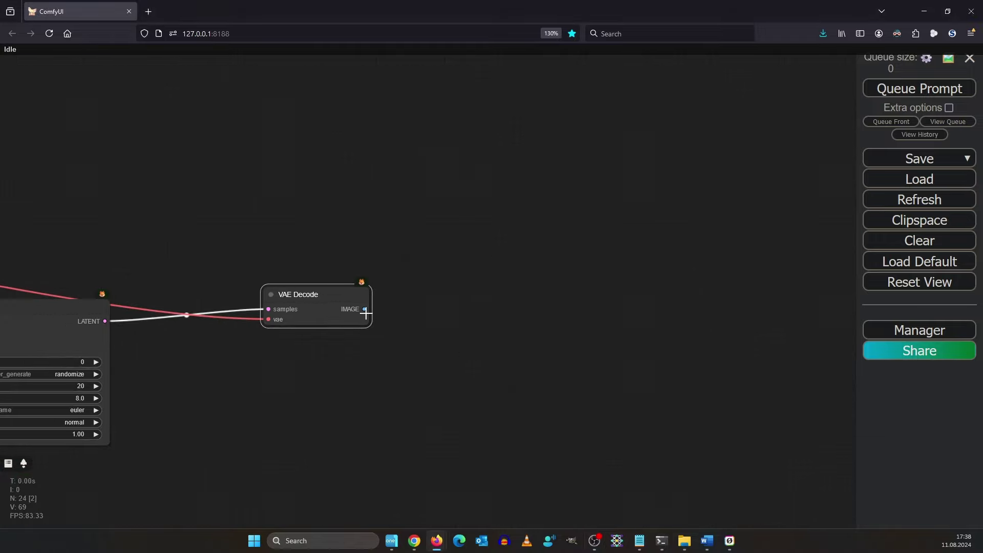
pyautogui.moveTo(365, 309); pyautogui.dragTo(576, 303)
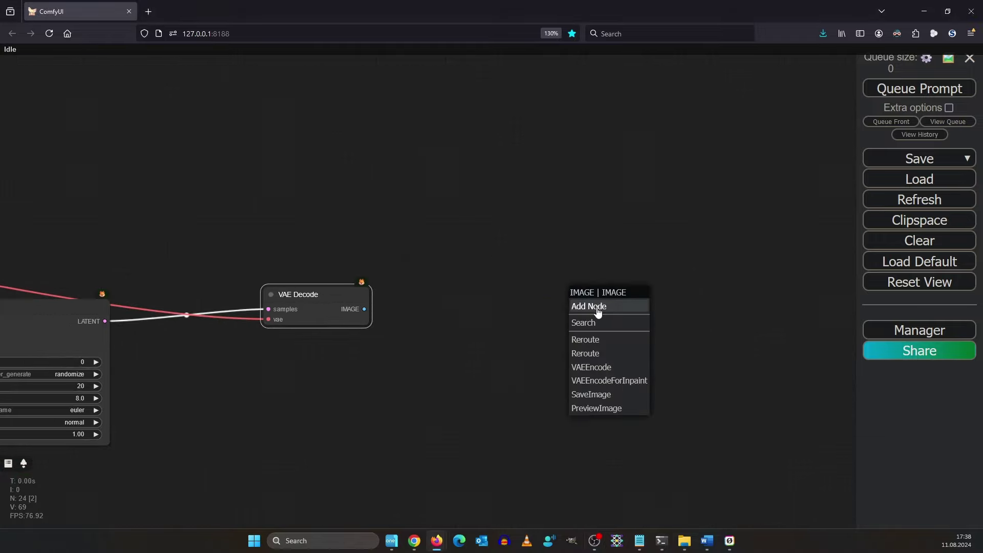
pyautogui.click(594, 395)
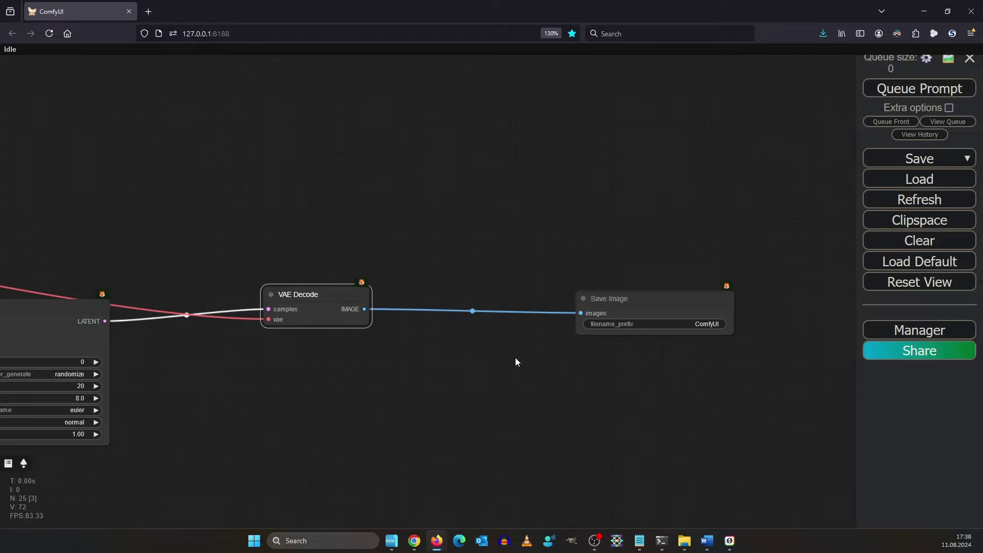
pyautogui.scroll(-2, 594, 287)
# - Set the upscale KSampler to 25 steps and cfg 7
pyautogui.moveTo(549, 270); pyautogui.dragTo(811, 160)
pyautogui.scroll(5, 451, 225)
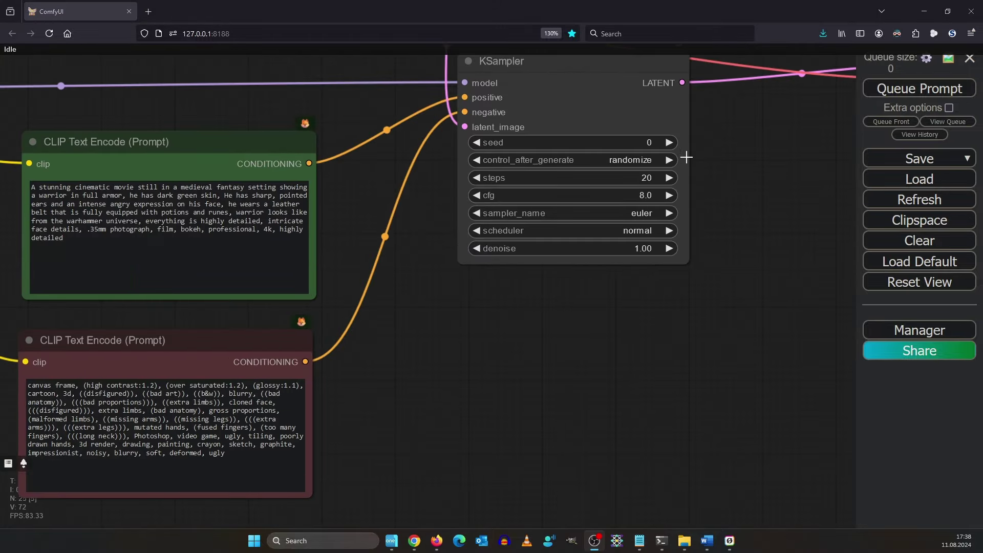
pyautogui.moveTo(686, 156); pyautogui.dragTo(659, 279)
pyautogui.scroll(3, 650, 359)
pyautogui.moveTo(688, 336); pyautogui.dragTo(717, 336)
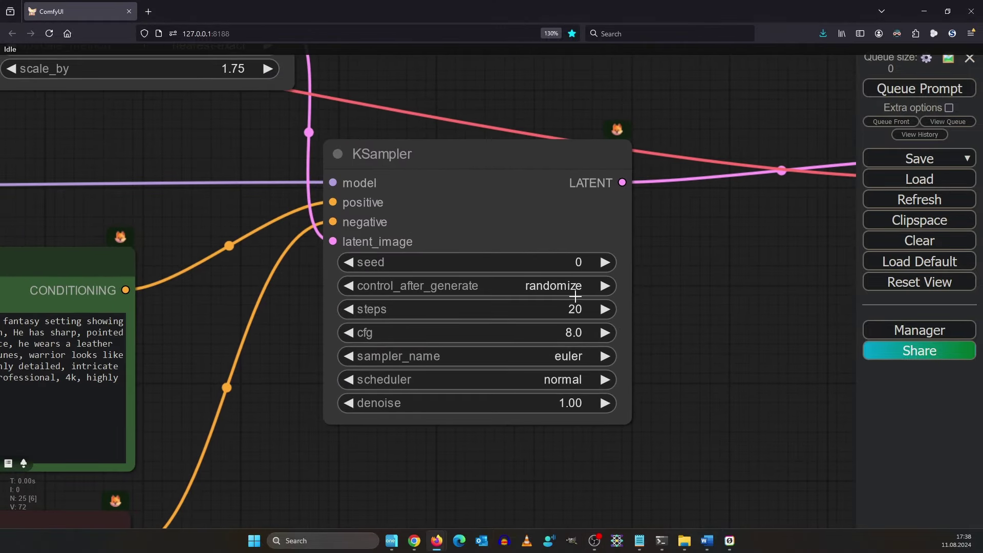
pyautogui.click(578, 305)
pyautogui.write('25')
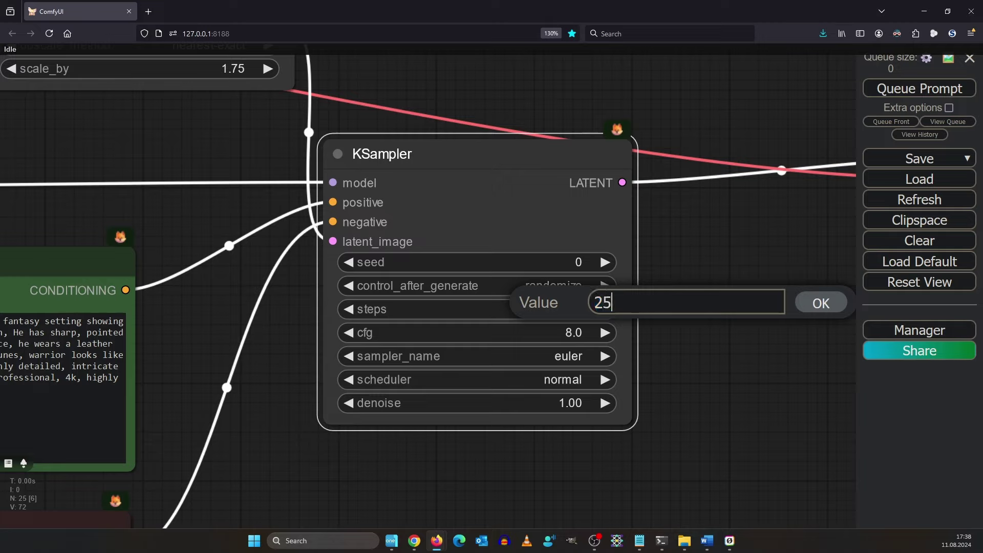
pyautogui.press('Return')
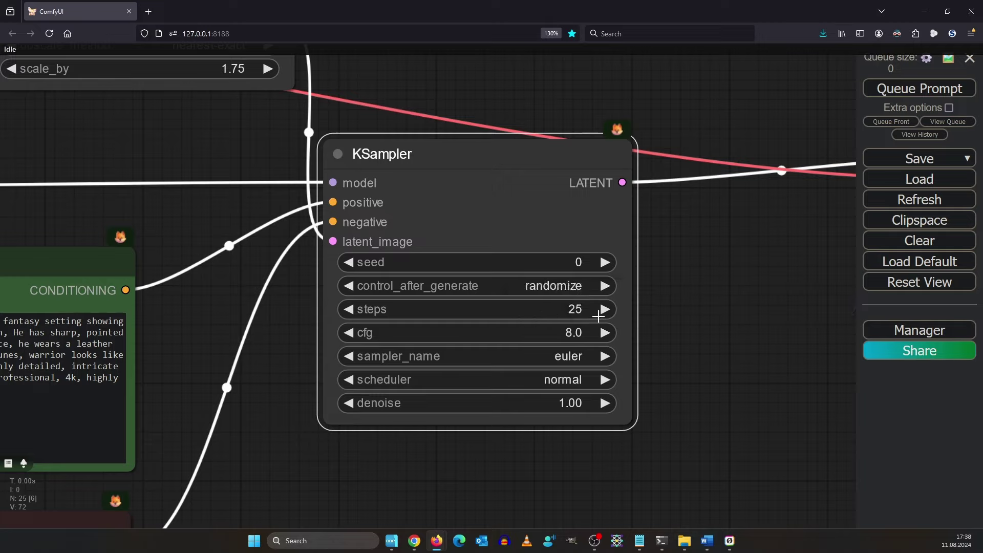
pyautogui.click(568, 327)
pyautogui.write('7')
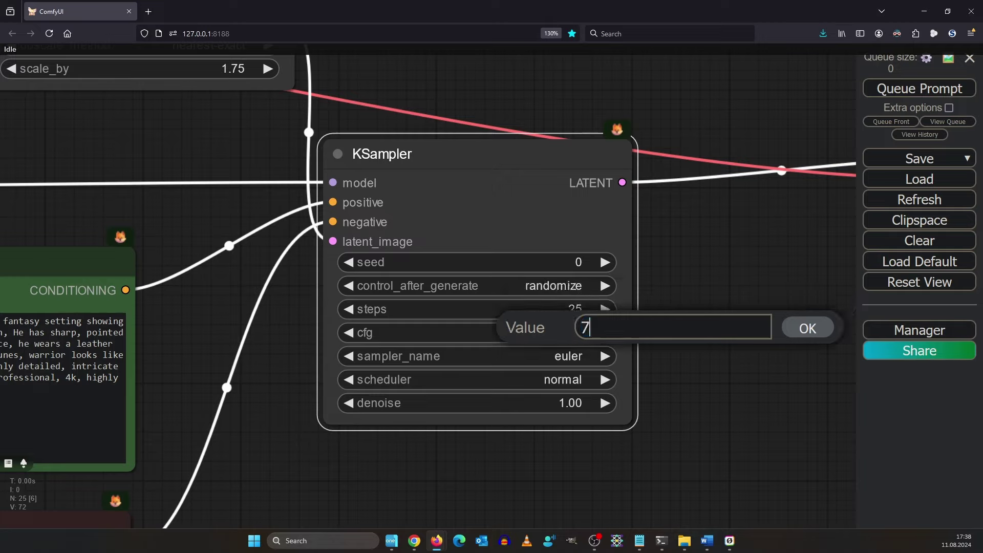
pyautogui.press('Return')
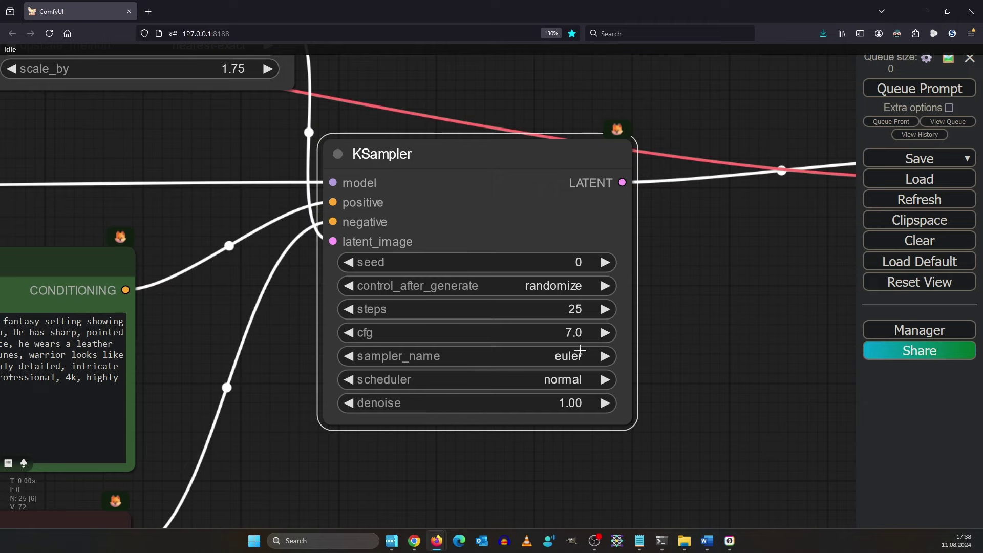
# - Choose the dpmpp_2m sampler with the karras scheduler
pyautogui.click(575, 339)
pyautogui.click(573, 358)
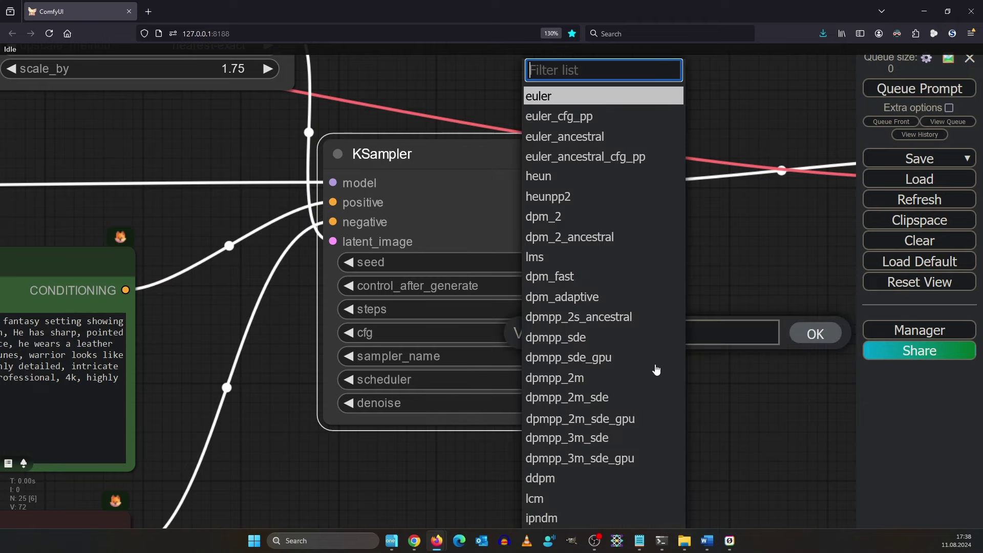
pyautogui.click(613, 378)
pyautogui.click(819, 334)
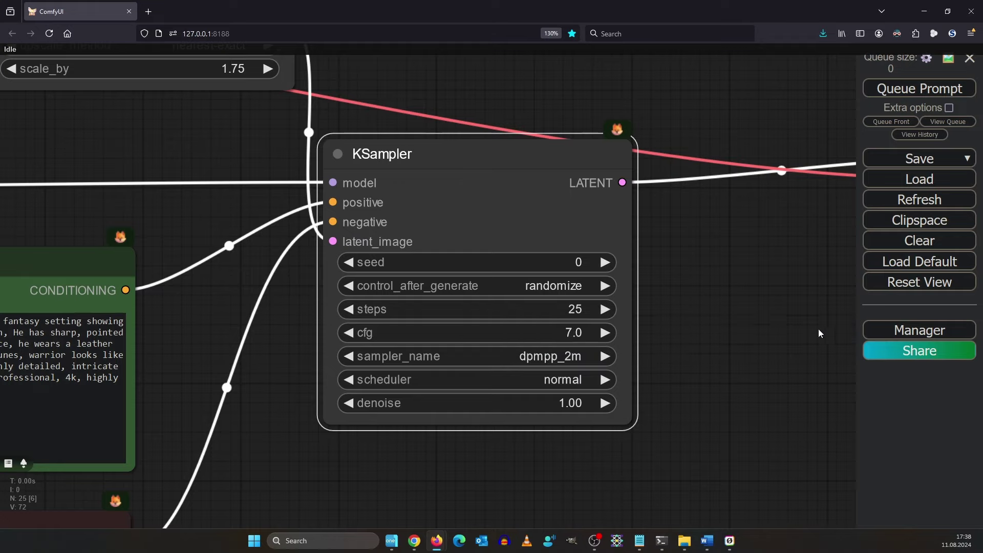
pyautogui.click(573, 378)
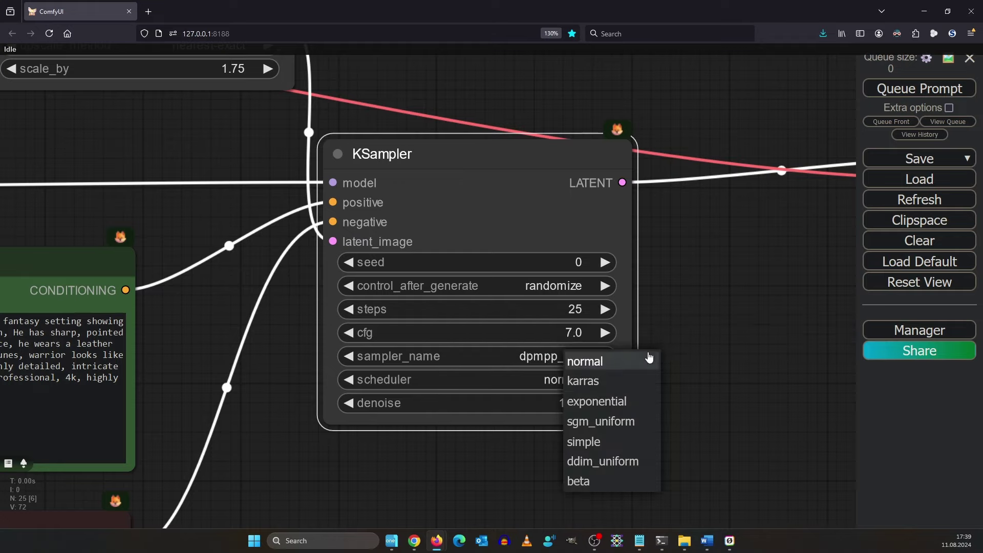
pyautogui.click(613, 383)
# - Set the KSampler denoise to 0.40
pyautogui.moveTo(712, 258)
pyautogui.mouseDown()
pyautogui.moveTo(686, 291)
pyautogui.moveTo(678, 329)
pyautogui.mouseUp()
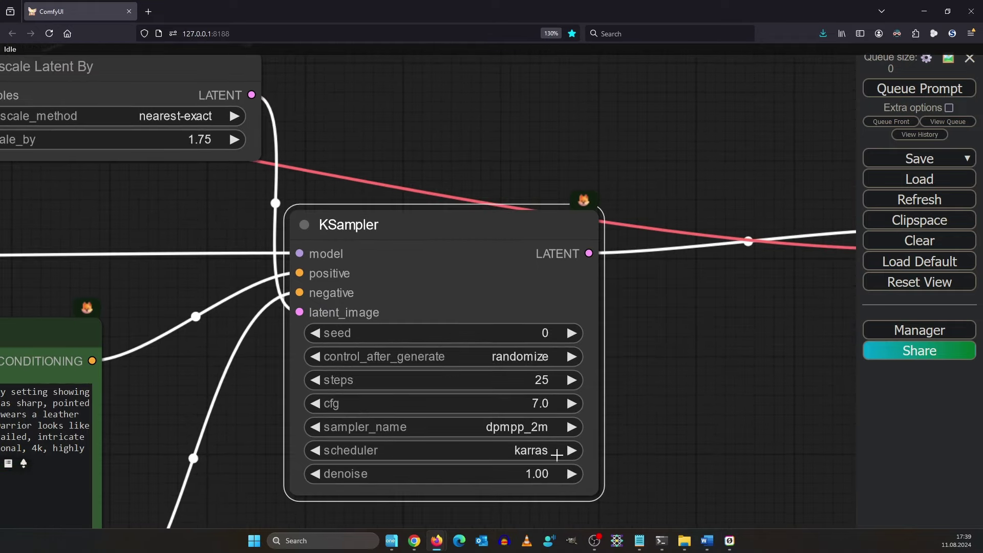
pyautogui.moveTo(688, 455); pyautogui.dragTo(712, 382)
pyautogui.click(564, 401)
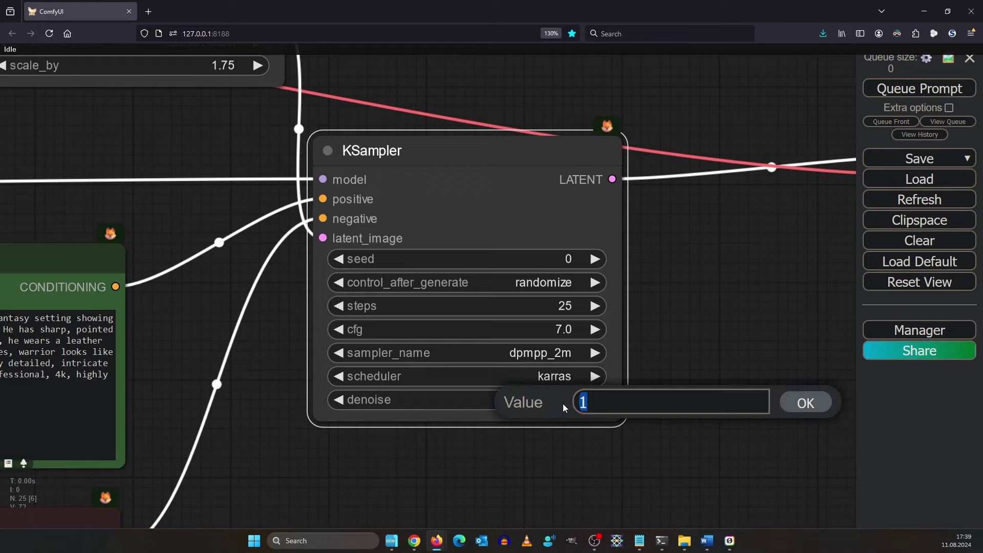
pyautogui.write('0.4')
pyautogui.press('Return')
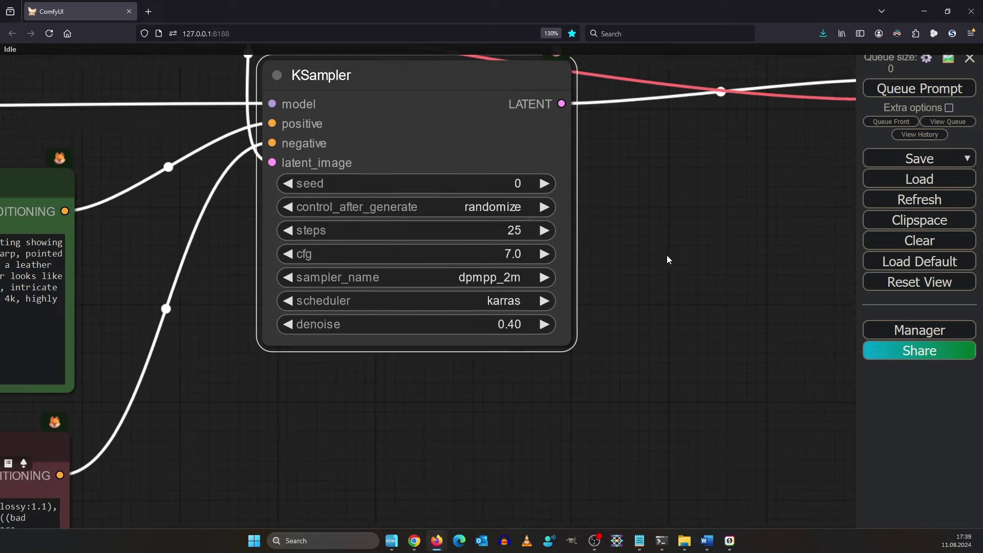
pyautogui.scroll(-1, 690, 334)
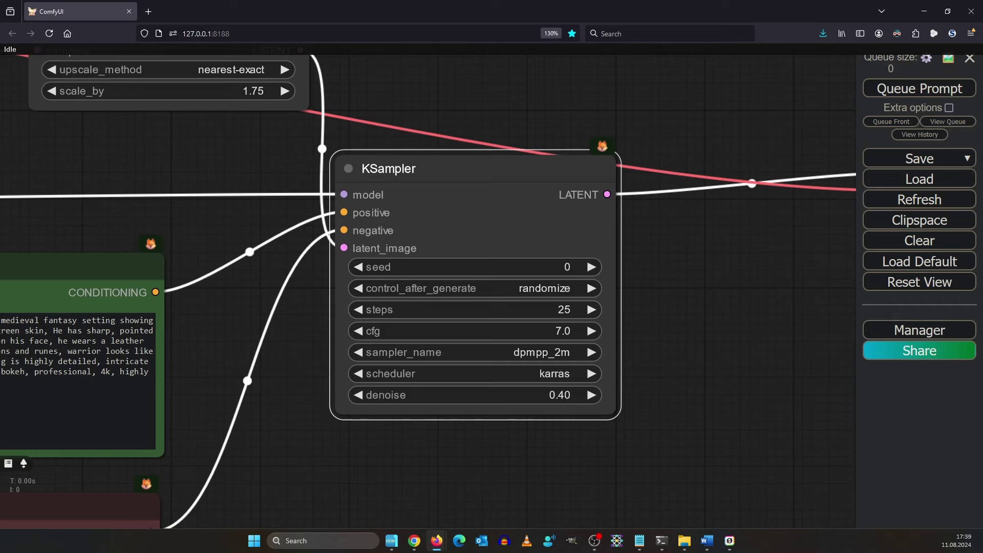
pyautogui.hotkey('alt', 'Tab')
pyautogui.scroll(-5, 681, 304)
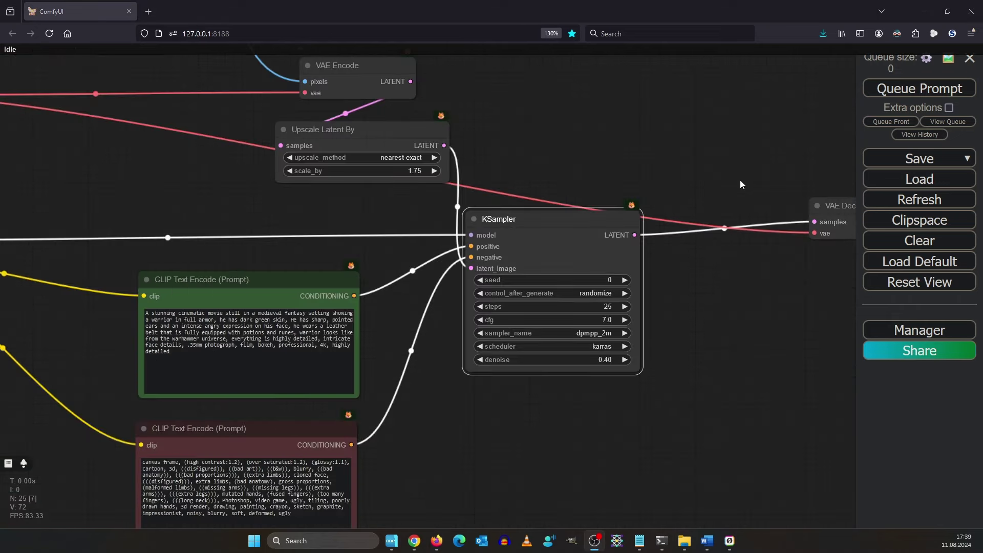
# - Queue the Flux-plus-SDXL-upscale workflow to generate a new orc warrior image
pyautogui.click(906, 90)
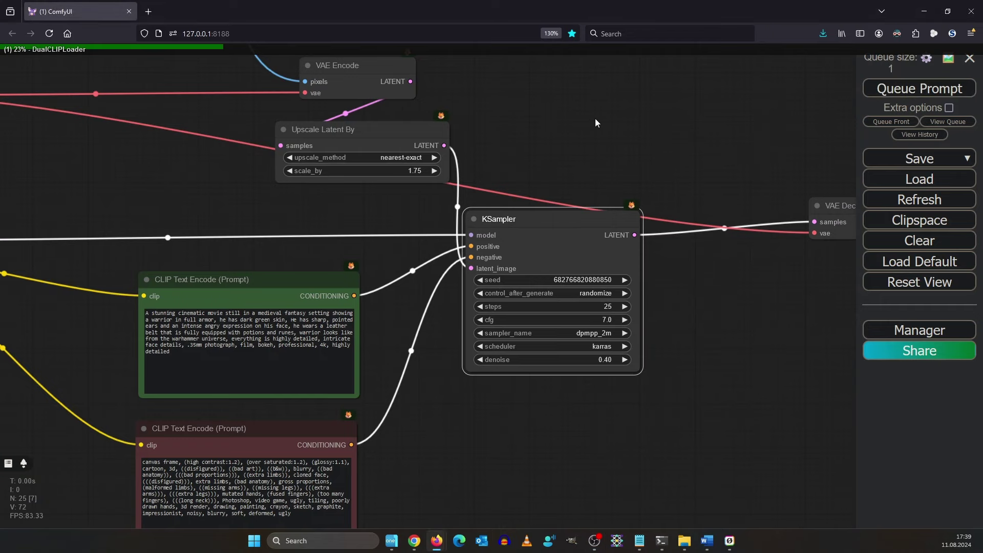
pyautogui.scroll(-3, 665, 205)
pyautogui.scroll(-2, 583, 236)
pyautogui.scroll(2, 256, 332)
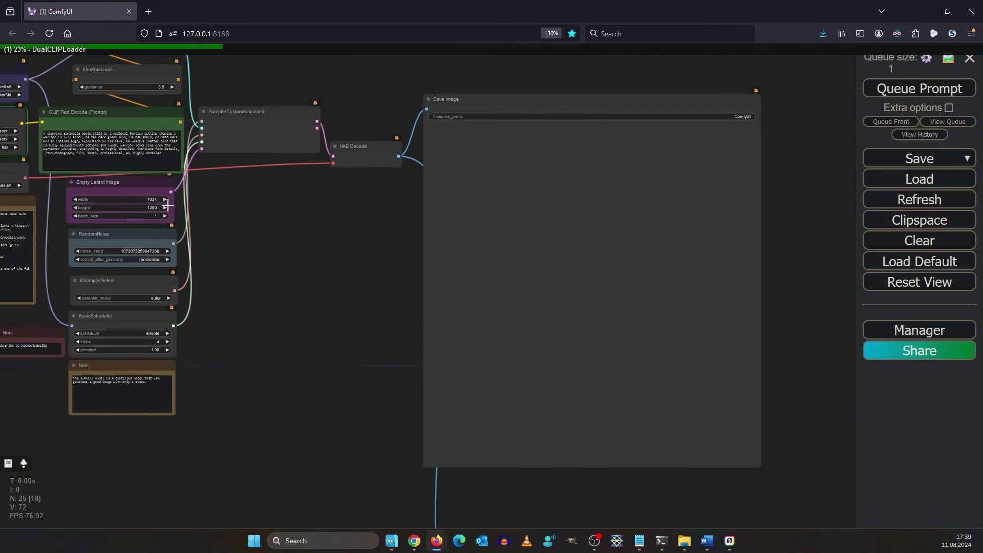
pyautogui.scroll(2, 371, 292)
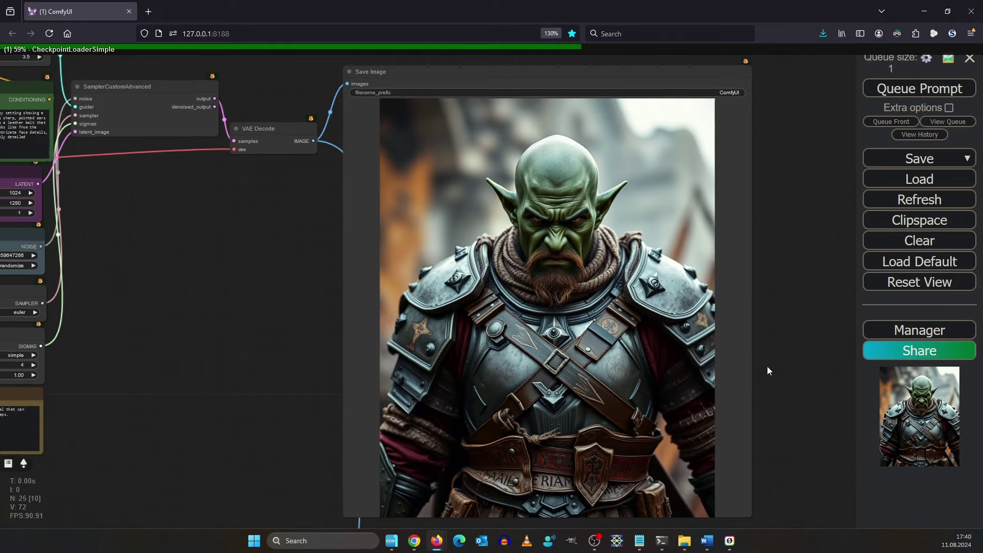
pyautogui.scroll(-2, 648, 285)
# - Pan from the model loaders past the upscale sampler to the Save Image output
pyautogui.moveTo(527, 360); pyautogui.dragTo(834, 265)
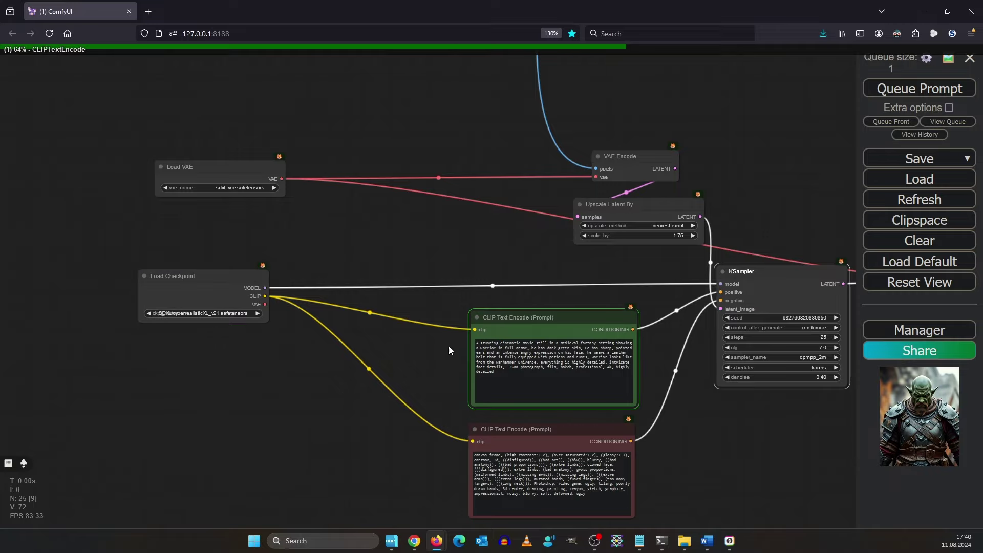
pyautogui.moveTo(405, 396); pyautogui.dragTo(192, 321)
pyautogui.moveTo(609, 321); pyautogui.dragTo(428, 389)
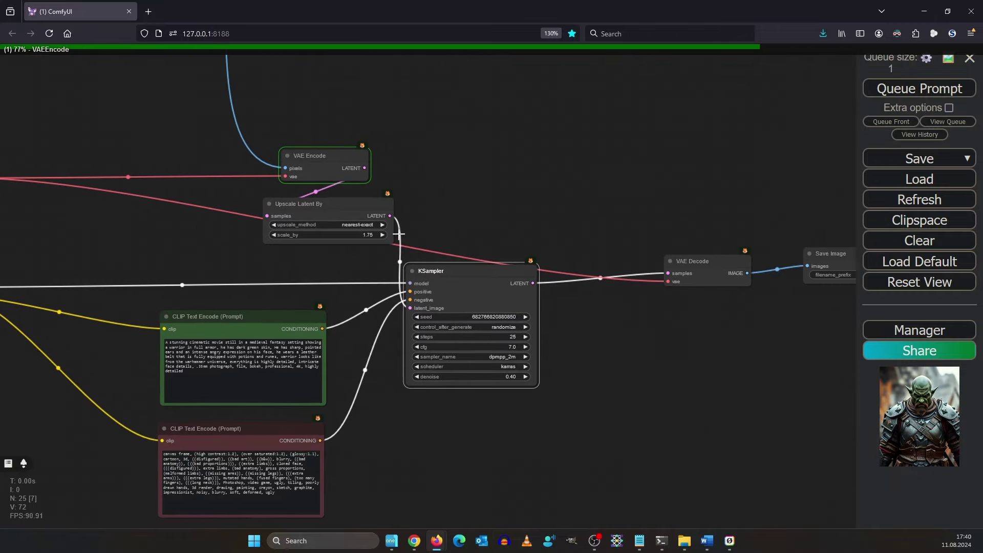
pyautogui.moveTo(638, 394); pyautogui.dragTo(576, 338)
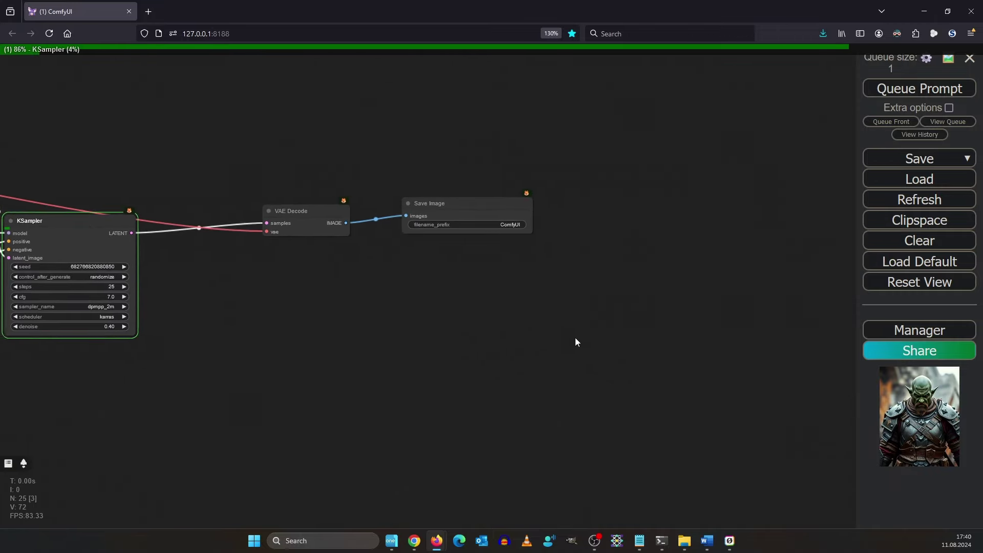
pyautogui.moveTo(643, 367); pyautogui.dragTo(644, 344)
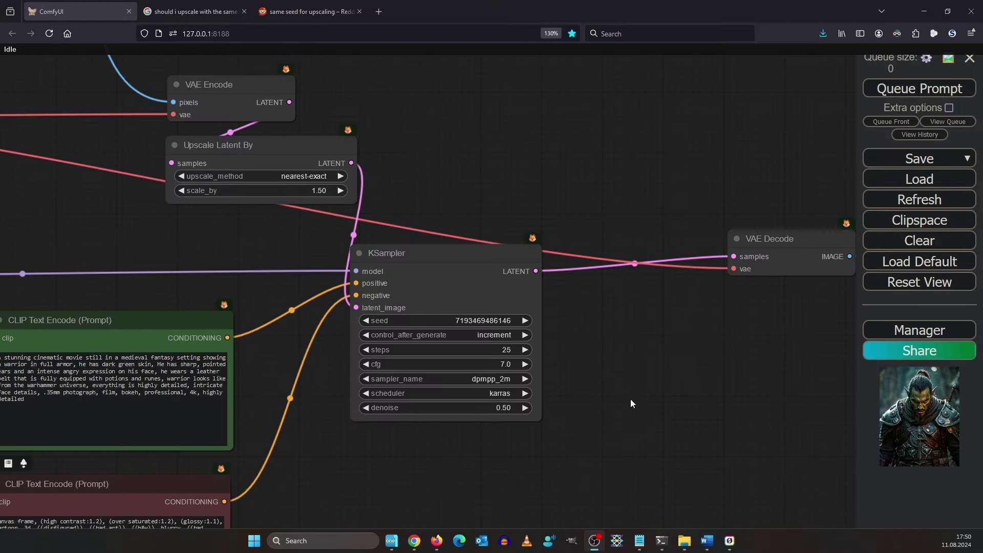
pyautogui.scroll(3, 631, 398)
pyautogui.moveTo(539, 173); pyautogui.dragTo(749, 376)
pyautogui.scroll(-2, 600, 260)
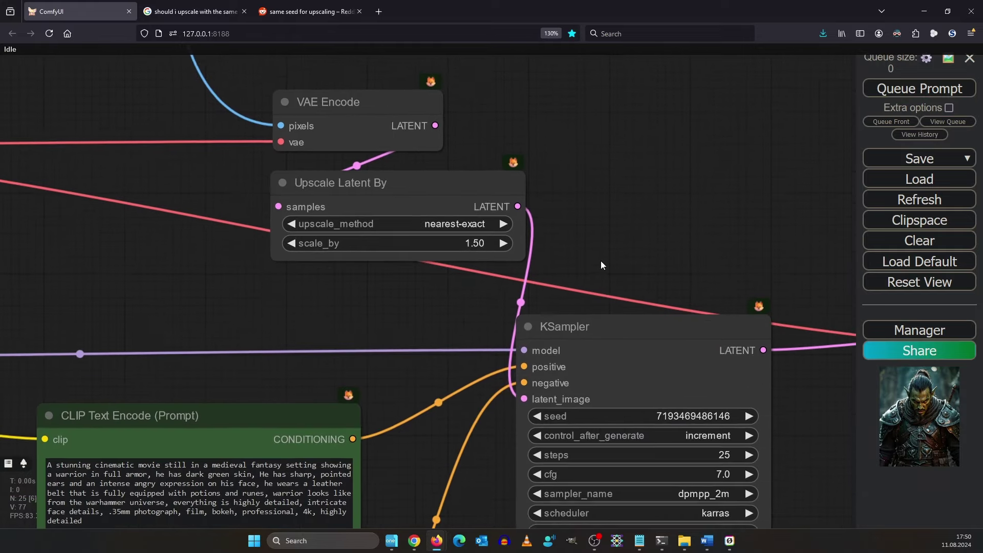
pyautogui.scroll(4, 598, 167)
pyautogui.scroll(1, 662, 157)
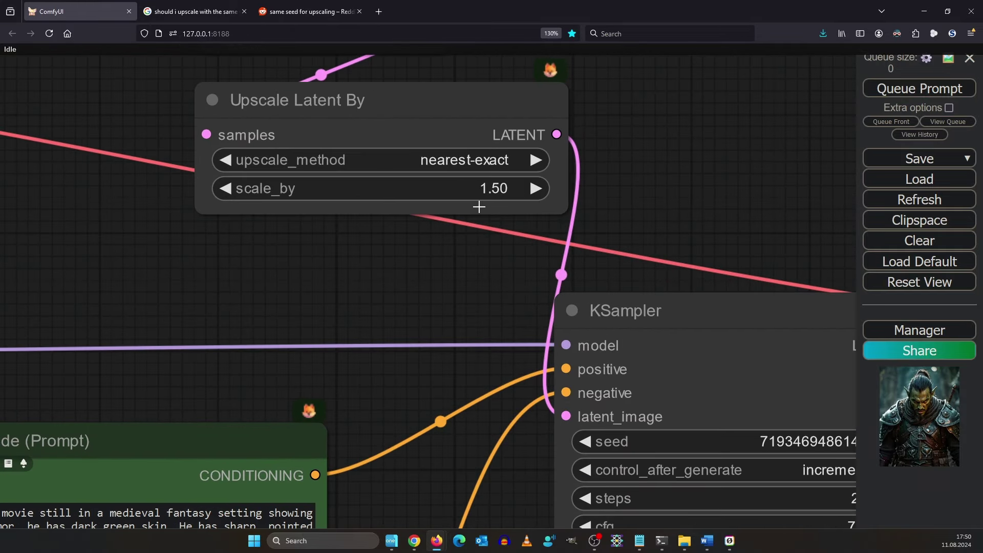
pyautogui.scroll(-3, 680, 253)
pyautogui.moveTo(679, 253); pyautogui.dragTo(507, 70)
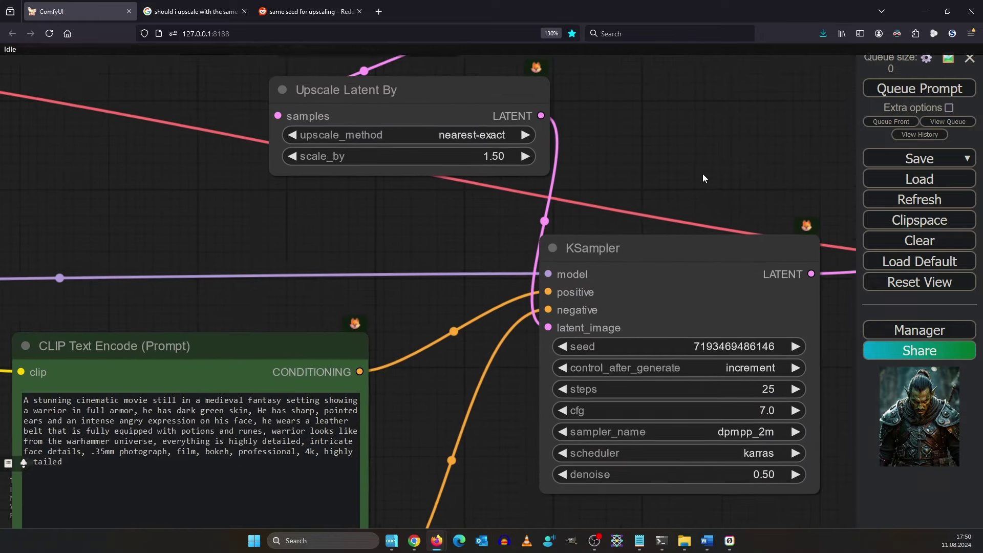
pyautogui.moveTo(269, 169); pyautogui.dragTo(461, 335)
pyautogui.scroll(-1, 461, 336)
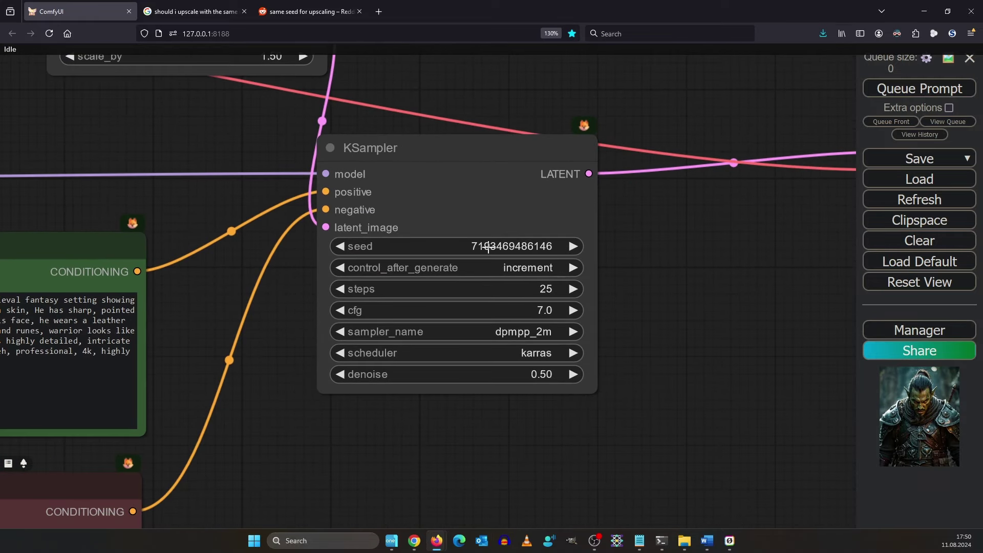
pyautogui.click(507, 251)
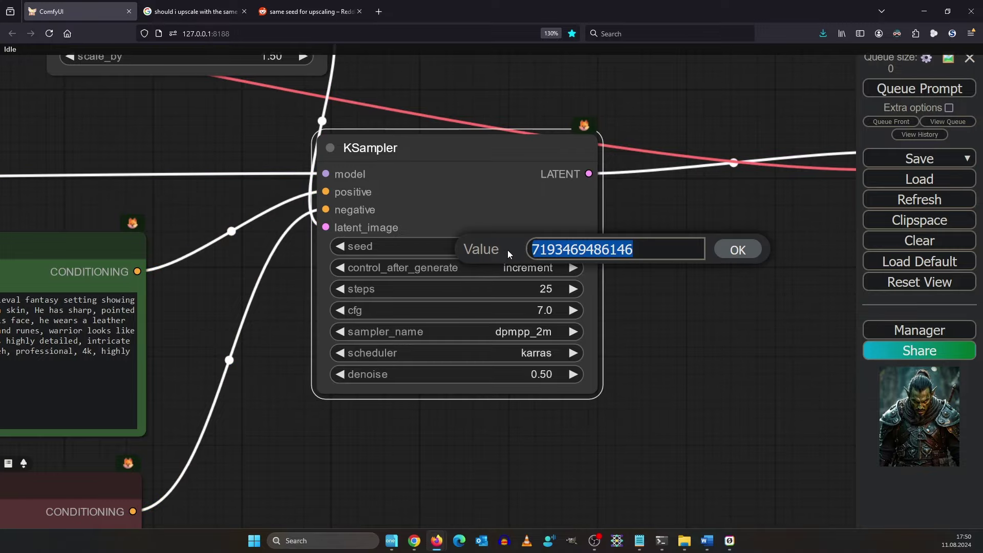
pyautogui.click(738, 247)
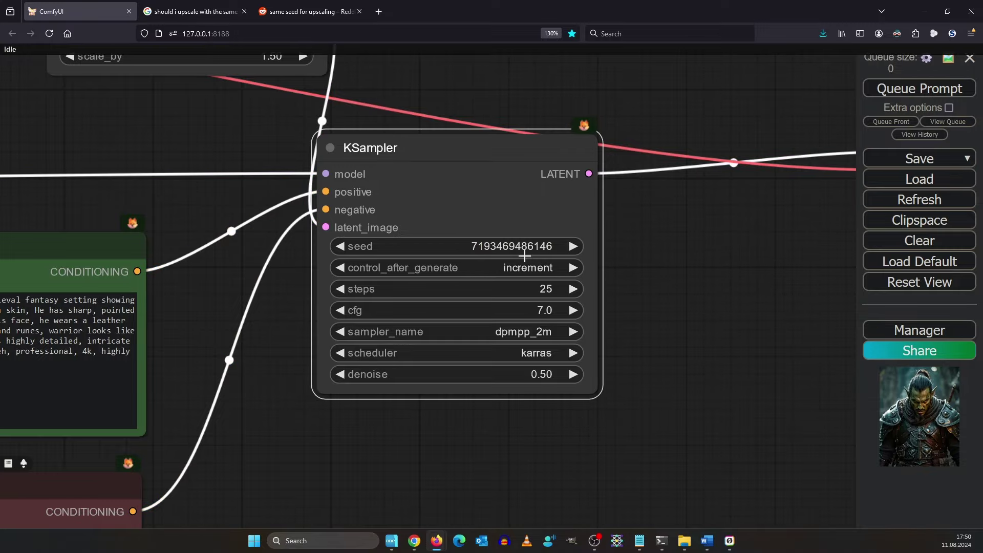
pyautogui.moveTo(101, 149); pyautogui.dragTo(364, 179)
pyautogui.scroll(-5, 364, 178)
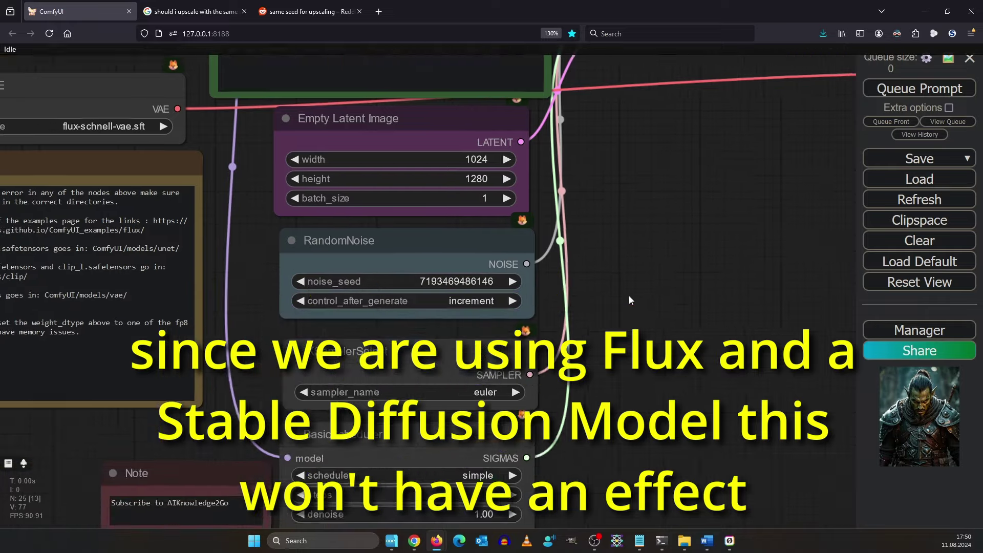
pyautogui.scroll(2, 628, 296)
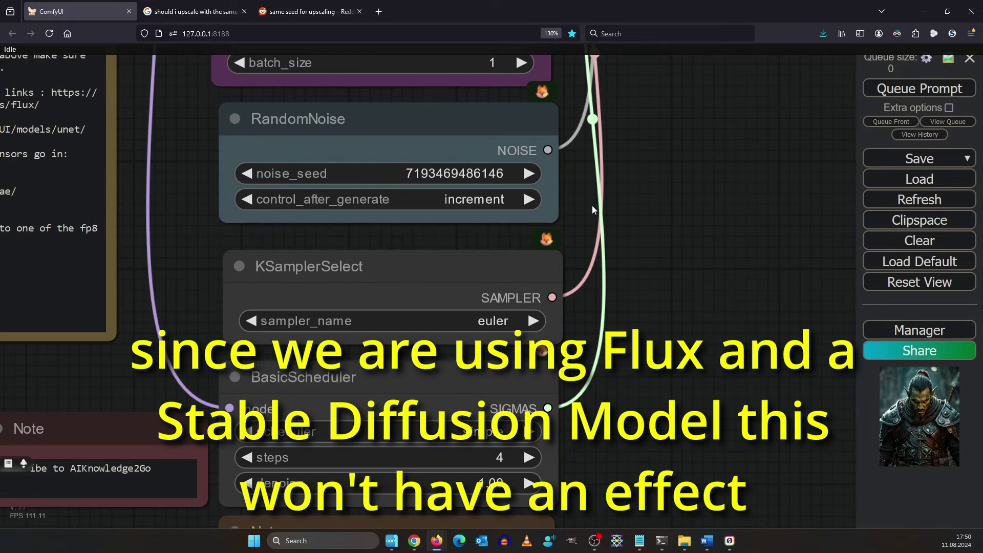
pyautogui.click(447, 177)
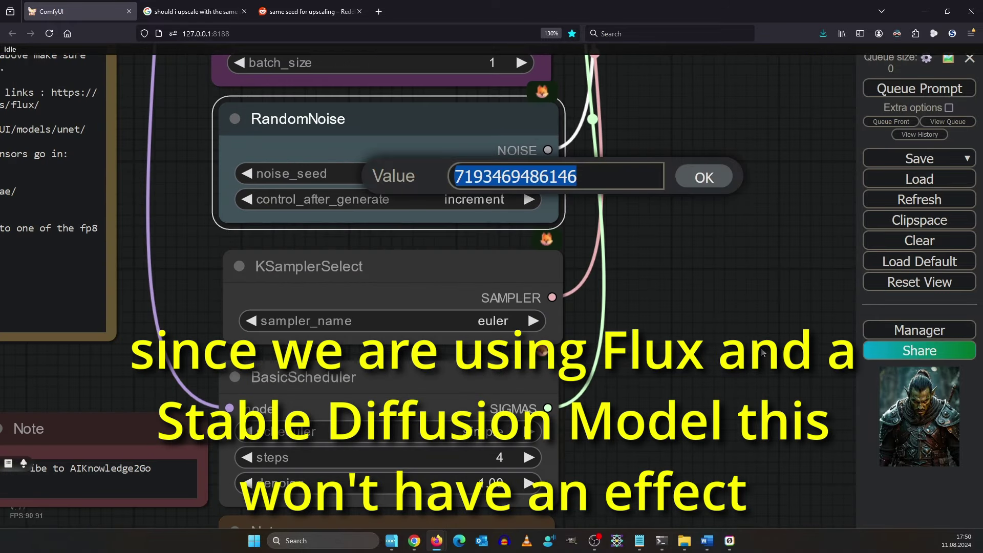
pyautogui.click(699, 172)
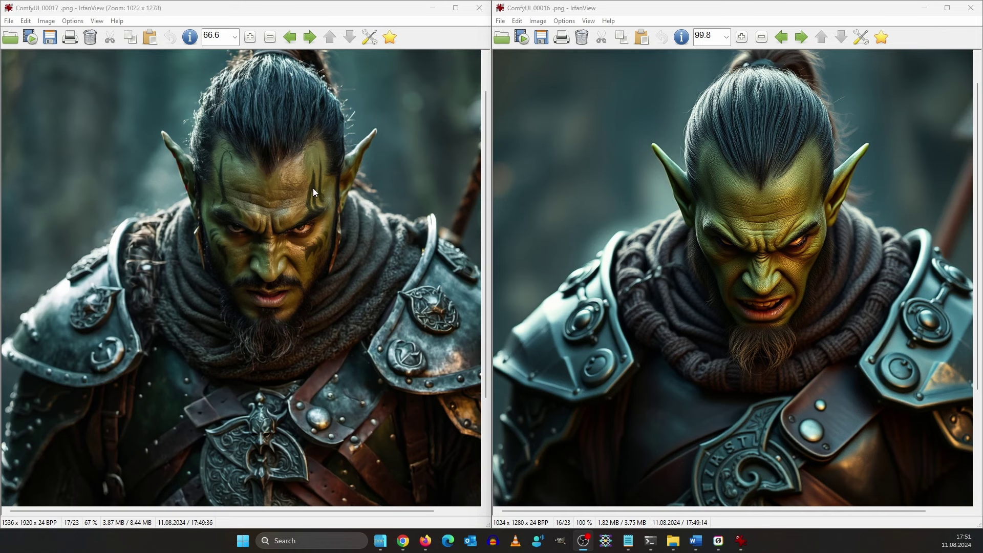
# - Scroll through both orc portraits, comparing skin, beard and armor detail at 1536×1920 versus 1024×1280
pyautogui.scroll(-3, 325, 281)
pyautogui.scroll(-3, 668, 303)
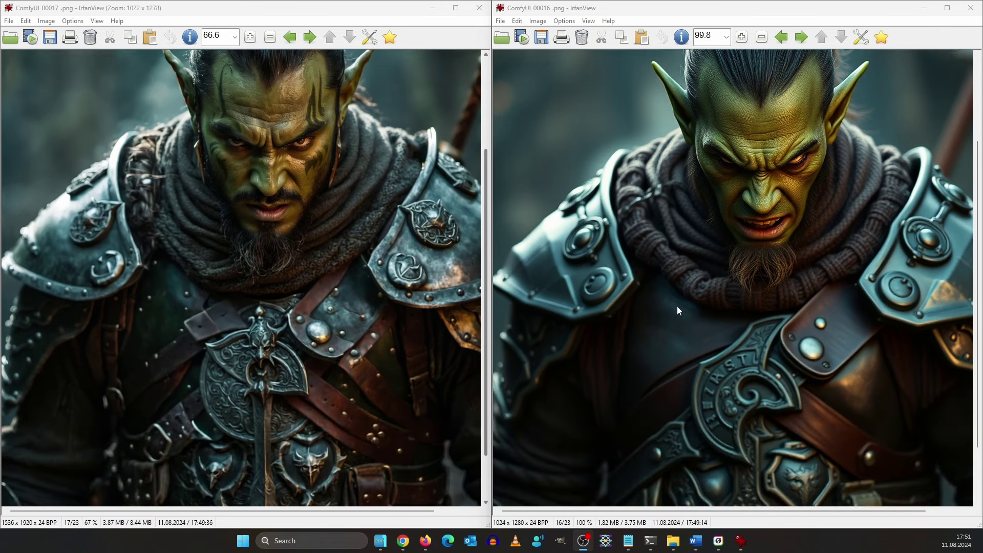
pyautogui.scroll(-3, 677, 306)
pyautogui.scroll(-2, 332, 275)
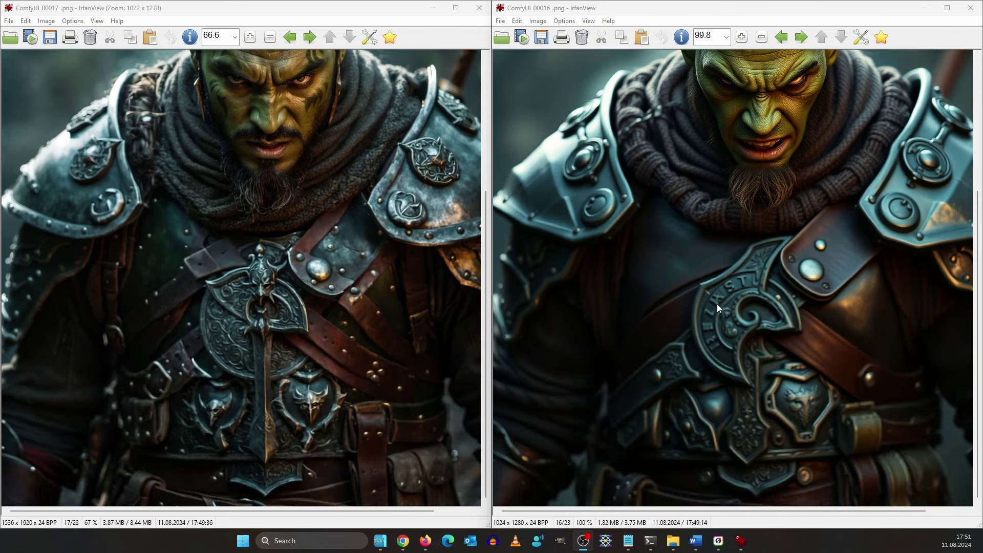
pyautogui.scroll(2, 752, 313)
pyautogui.scroll(2, 385, 290)
pyautogui.scroll(1, 385, 291)
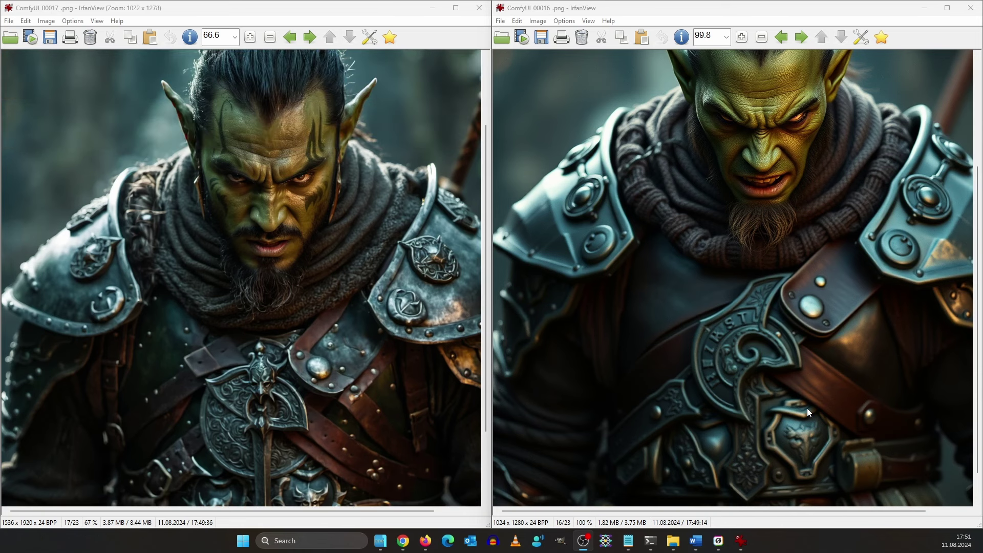
pyautogui.scroll(1, 736, 315)
pyautogui.scroll(2, 736, 315)
pyautogui.scroll(2, 373, 355)
pyautogui.scroll(1, 747, 351)
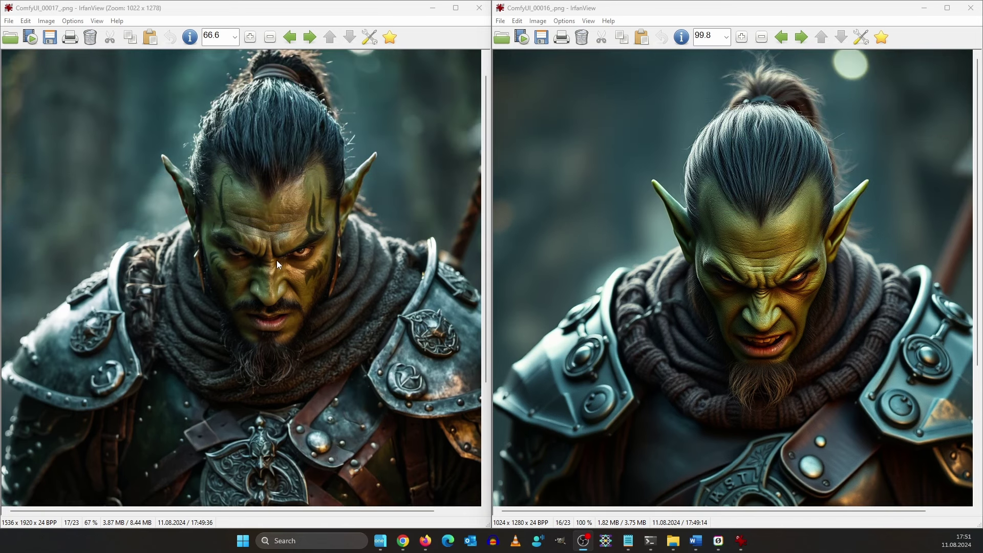
pyautogui.scroll(-2, 825, 125)
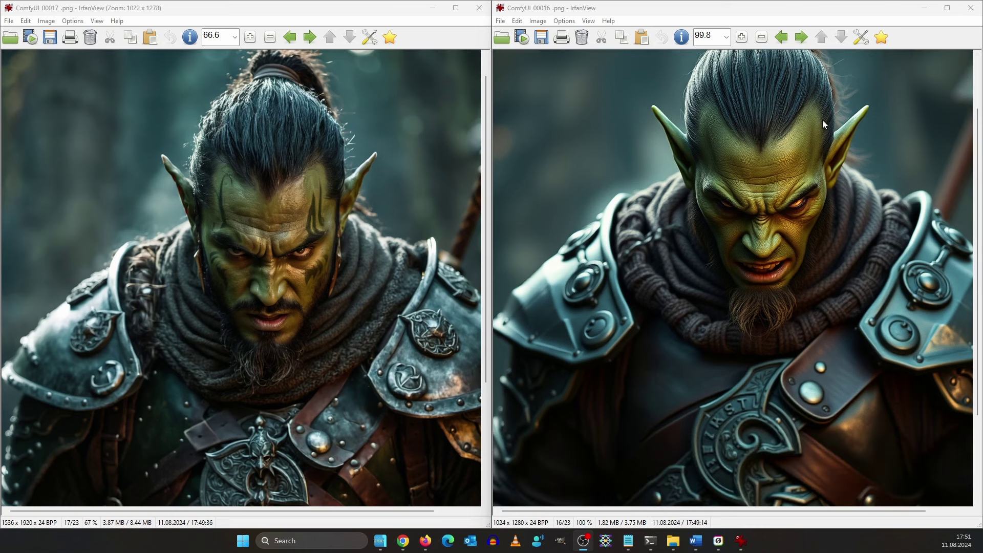
pyautogui.scroll(-3, 662, 149)
pyautogui.scroll(-2, 257, 281)
pyautogui.scroll(-2, 307, 318)
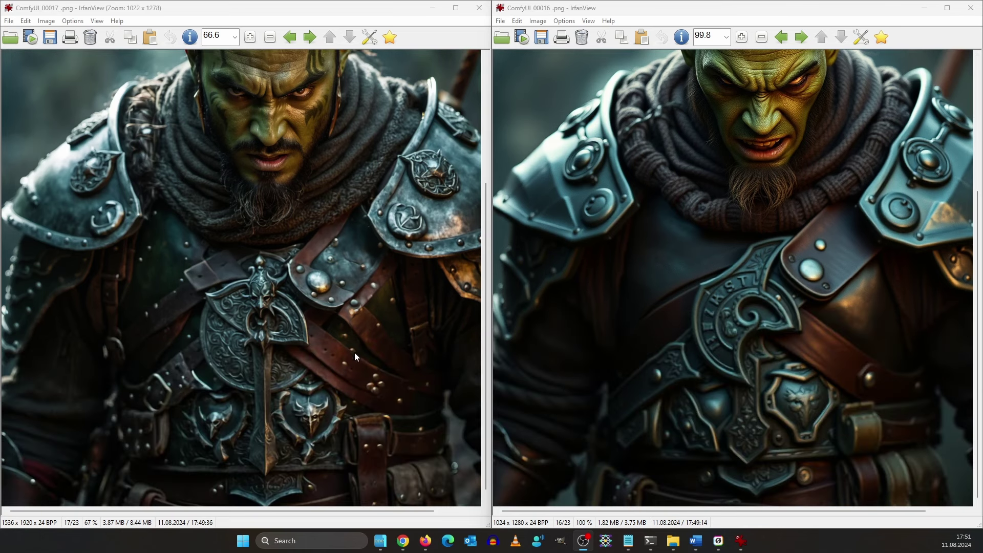
pyautogui.scroll(2, 355, 352)
pyautogui.scroll(2, 350, 323)
pyautogui.scroll(1, 825, 275)
pyautogui.scroll(2, 733, 269)
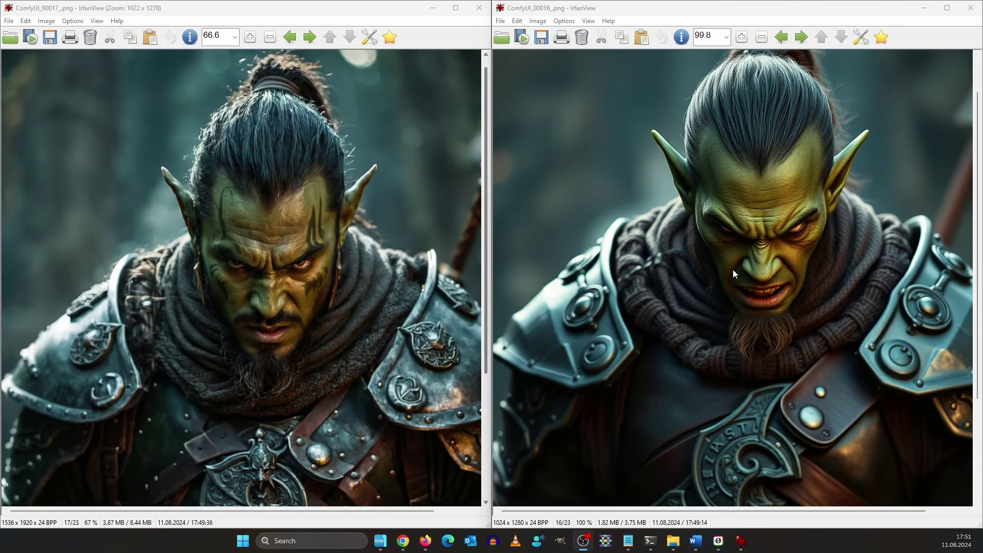
pyautogui.scroll(2, 733, 269)
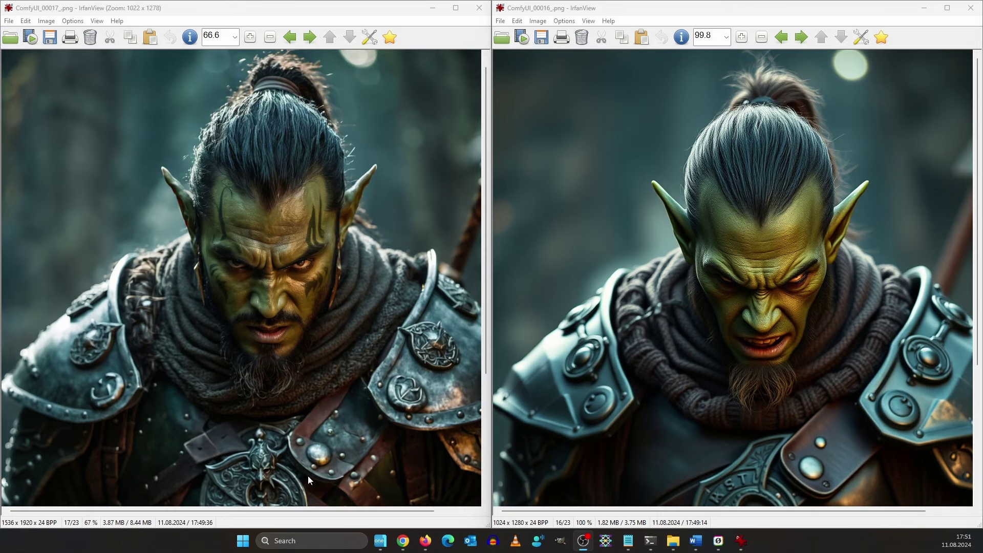